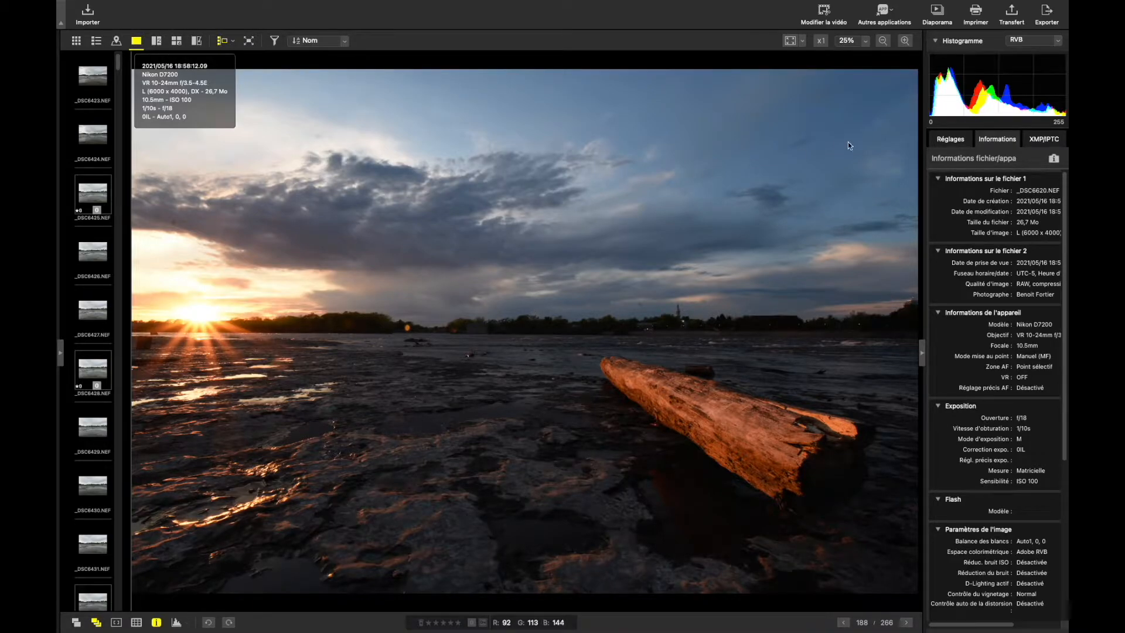
- Examine the raw adjustment settings from white balance and exposure through curves, LST modes, noise reduction, sharpening and retouching
click(950, 140)
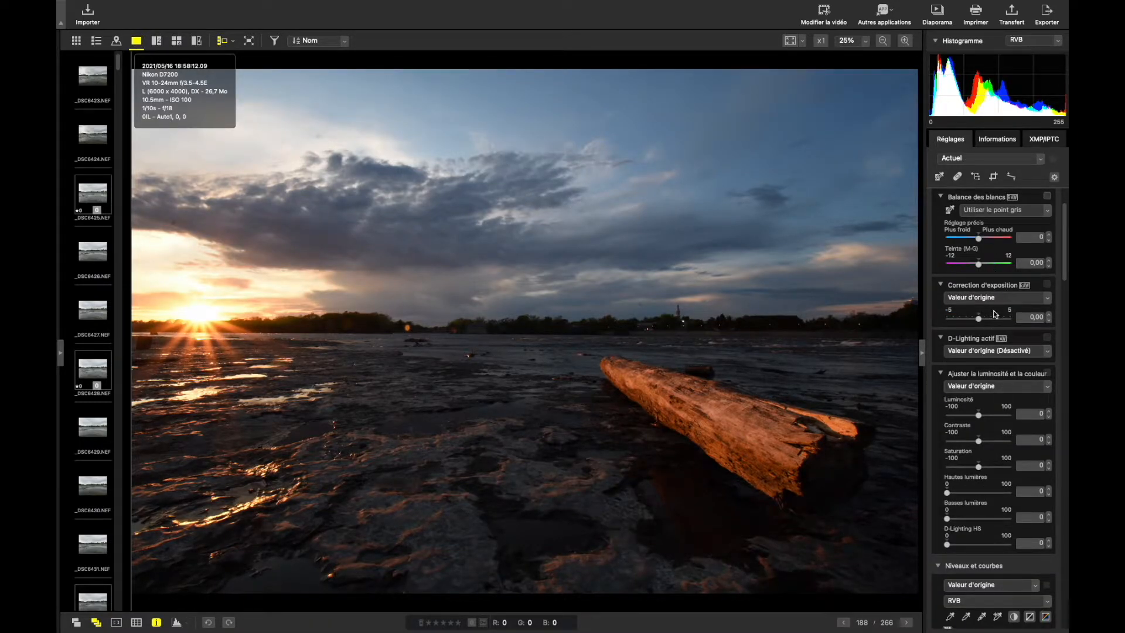
scroll(994, 314, down, 5)
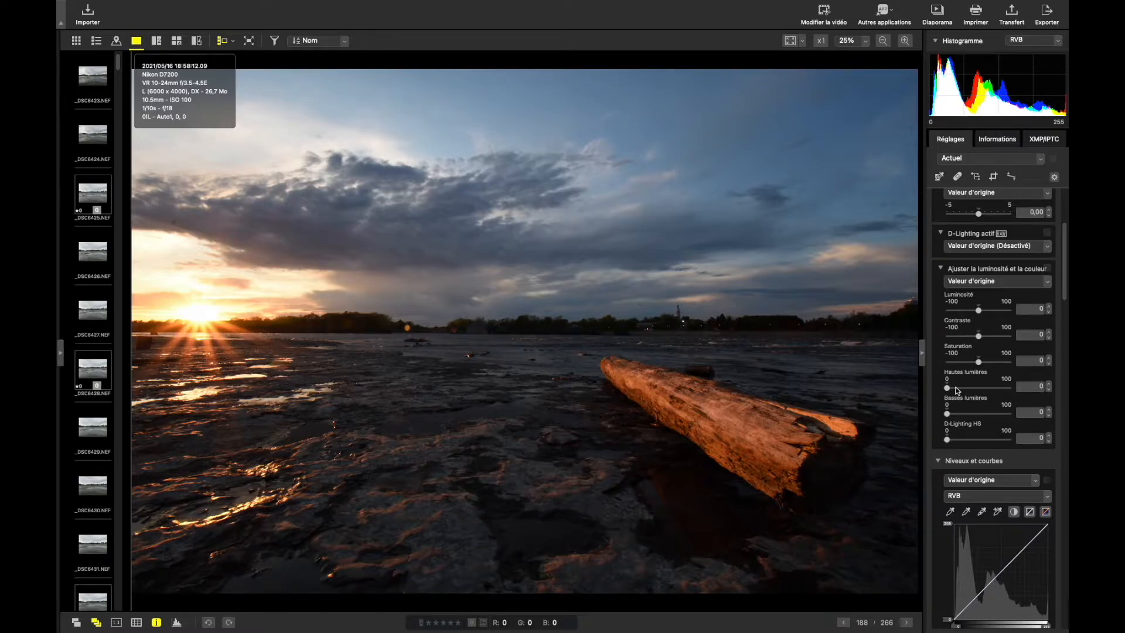
scroll(957, 390, down, 5)
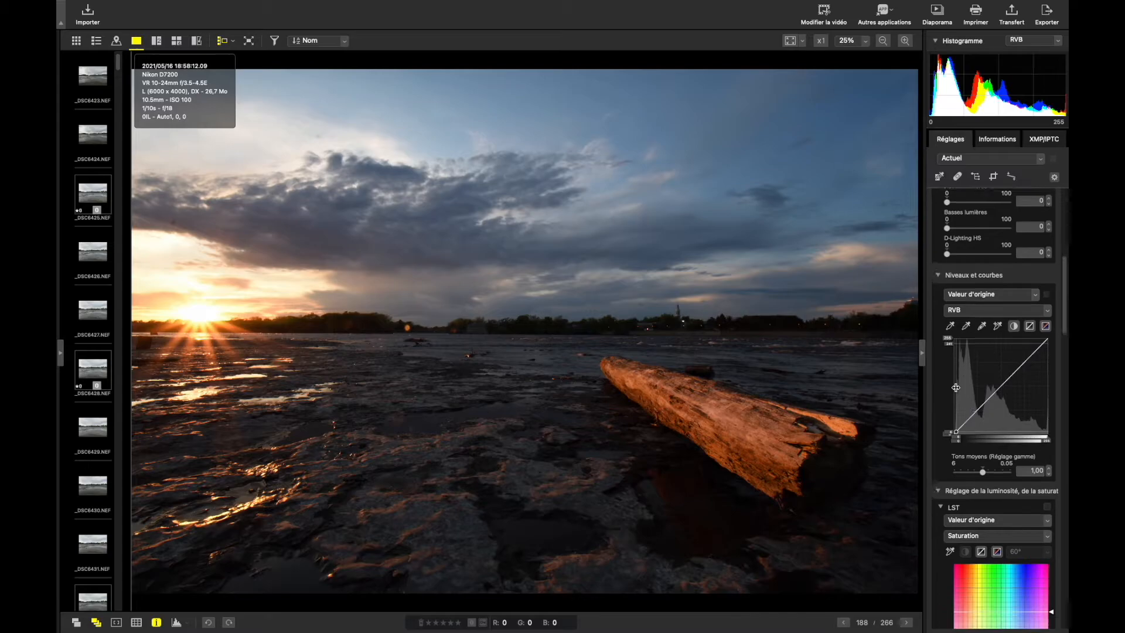
scroll(956, 388, down, 7)
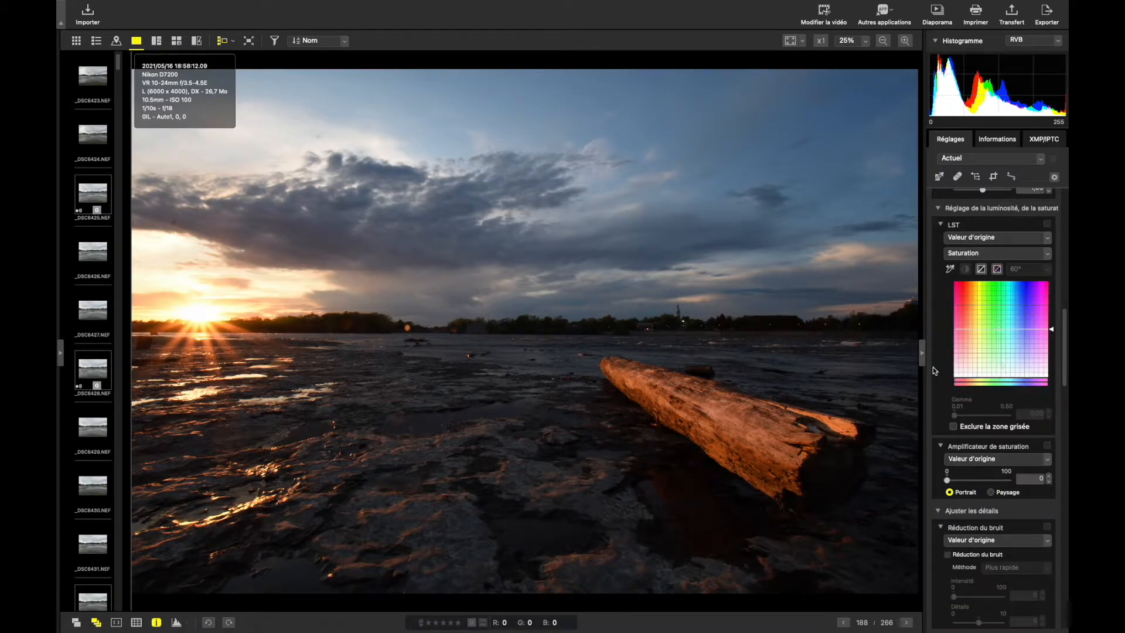
click(1047, 254)
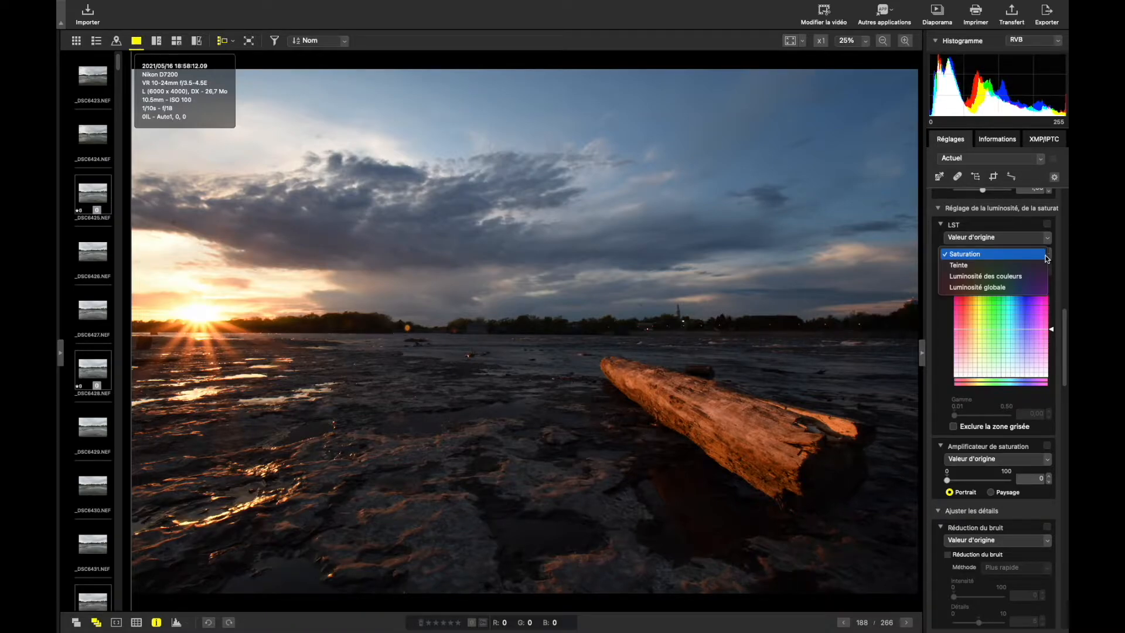
click(1047, 258)
scroll(997, 293, down, 5)
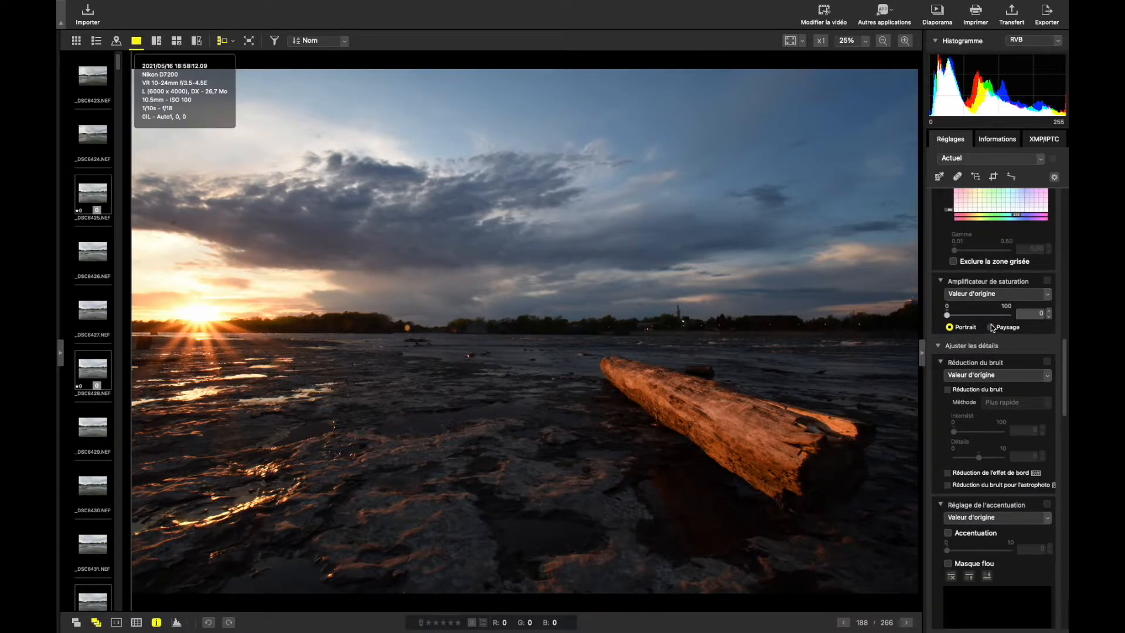
scroll(994, 312, down, 3)
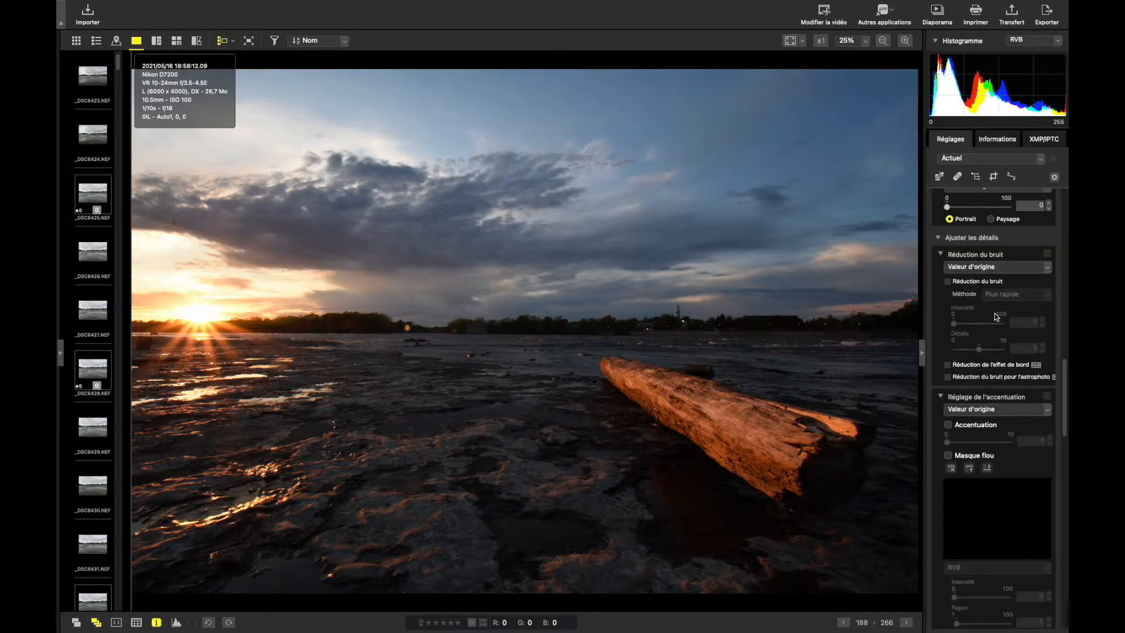
scroll(994, 313, down, 3)
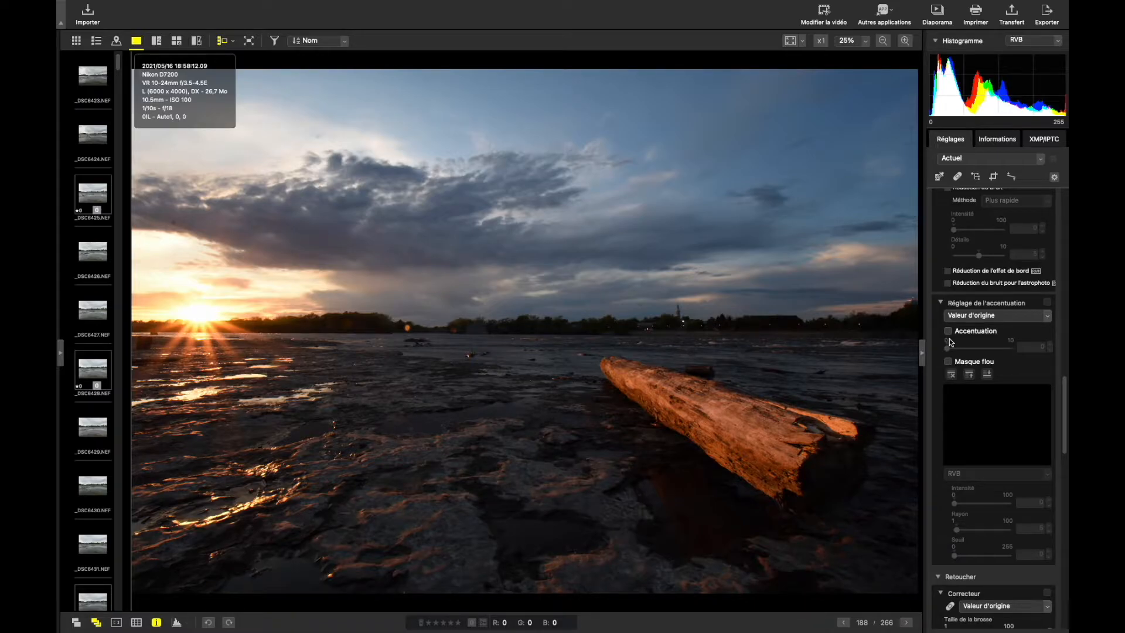
scroll(975, 350, down, 4)
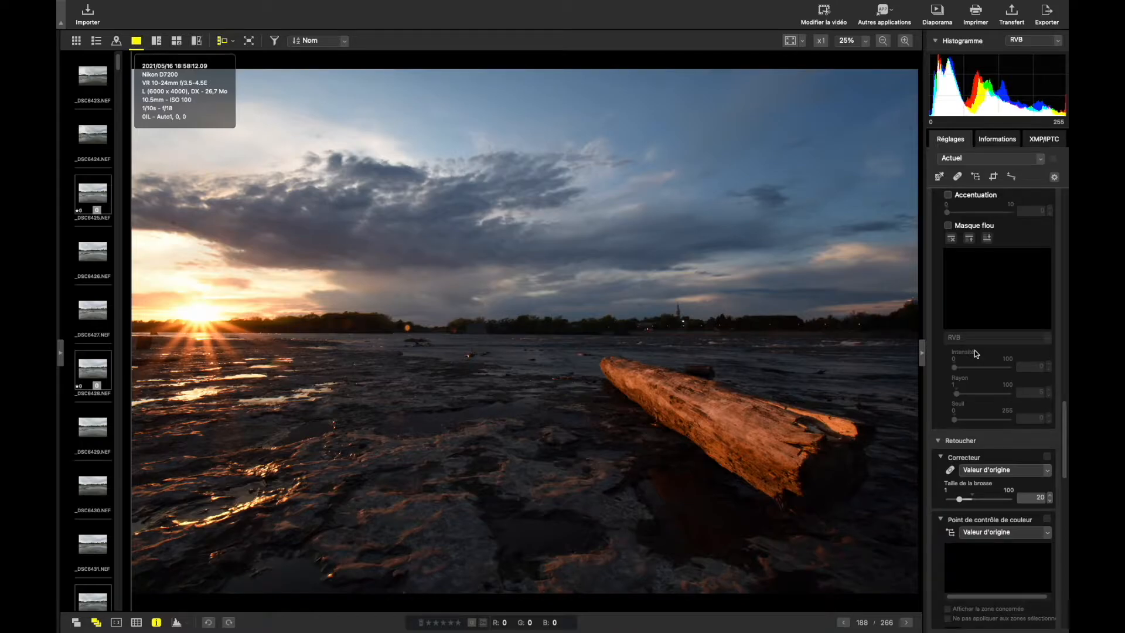
scroll(975, 349, down, 3)
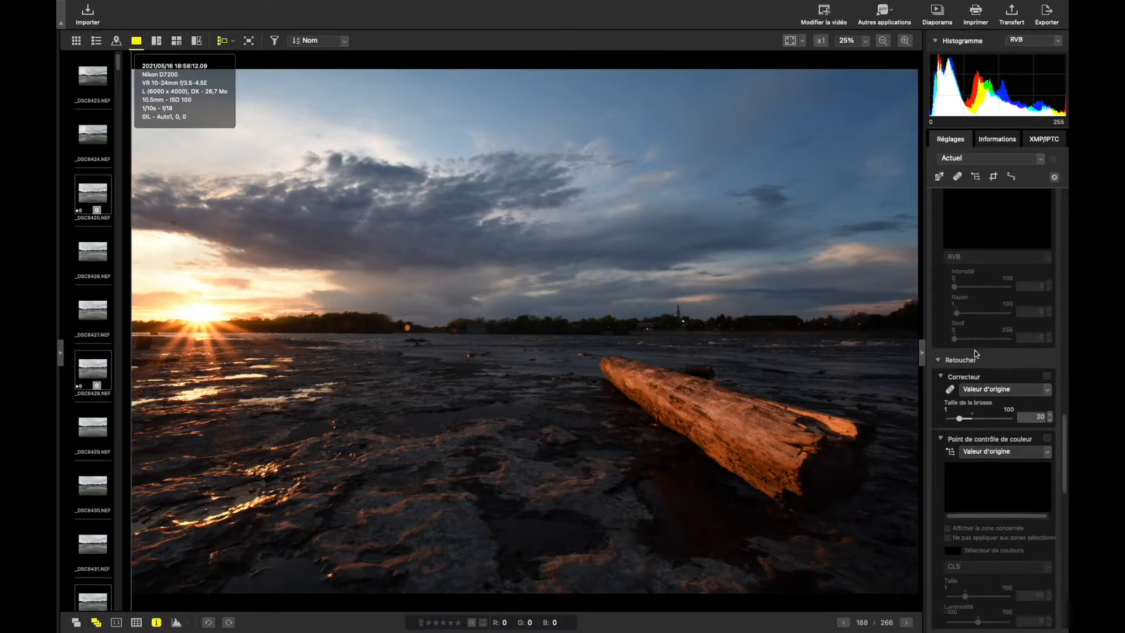
scroll(975, 350, down, 2)
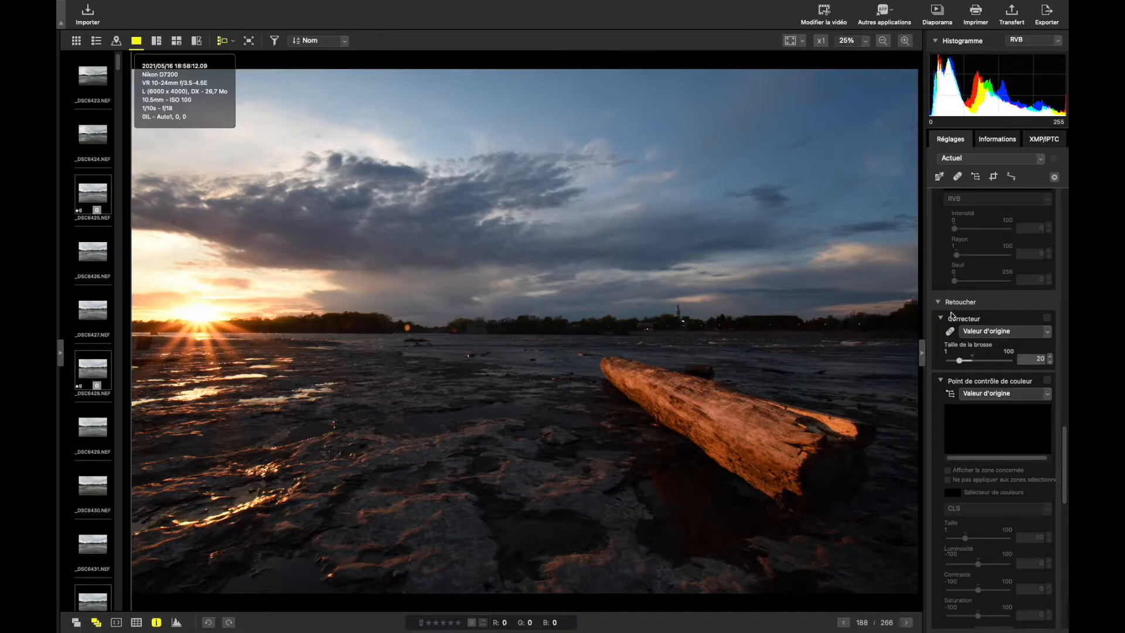
- Examine the crop, straighten, perspective, camera and lens correction settings, including chromatic aberration and vignette control
scroll(961, 331, down, 15)
scroll(962, 332, up, 1)
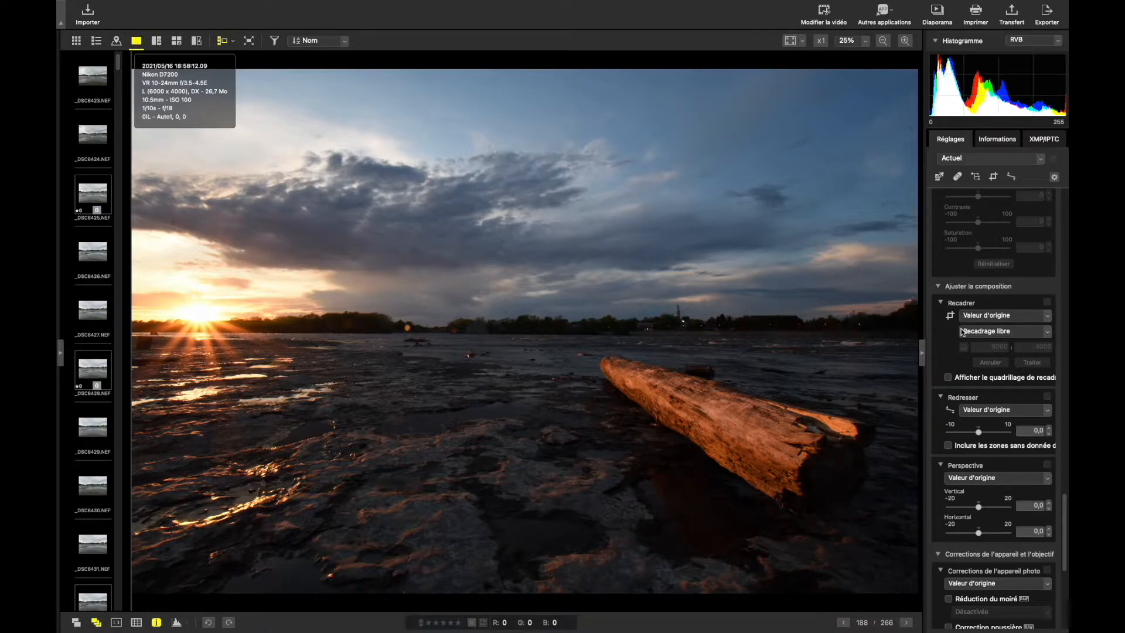
scroll(961, 332, down, 10)
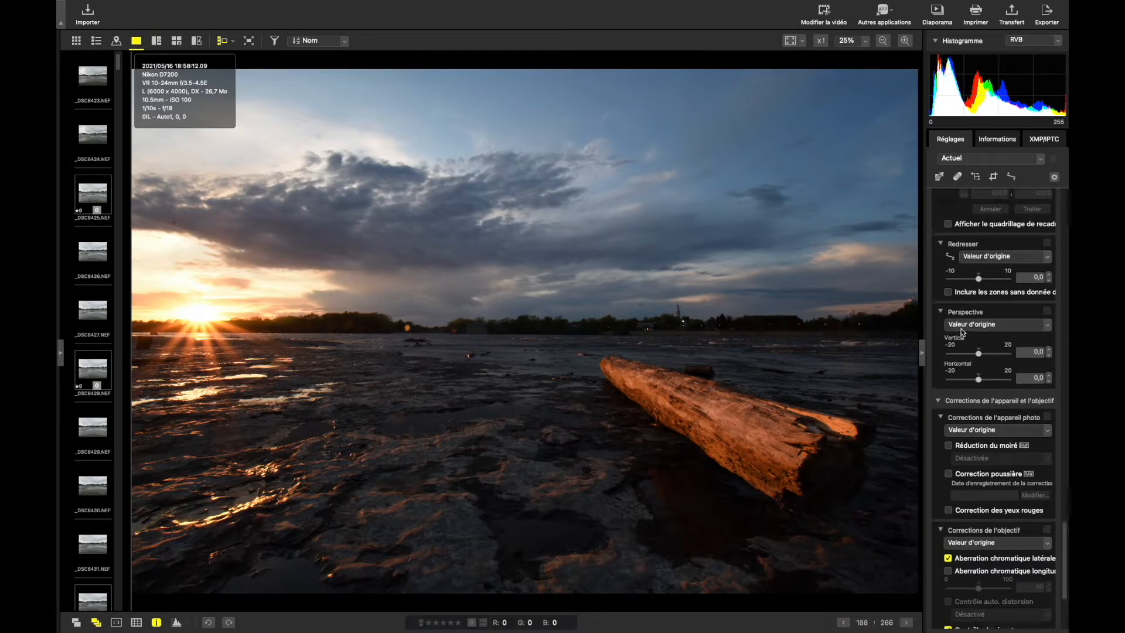
scroll(961, 332, down, 1)
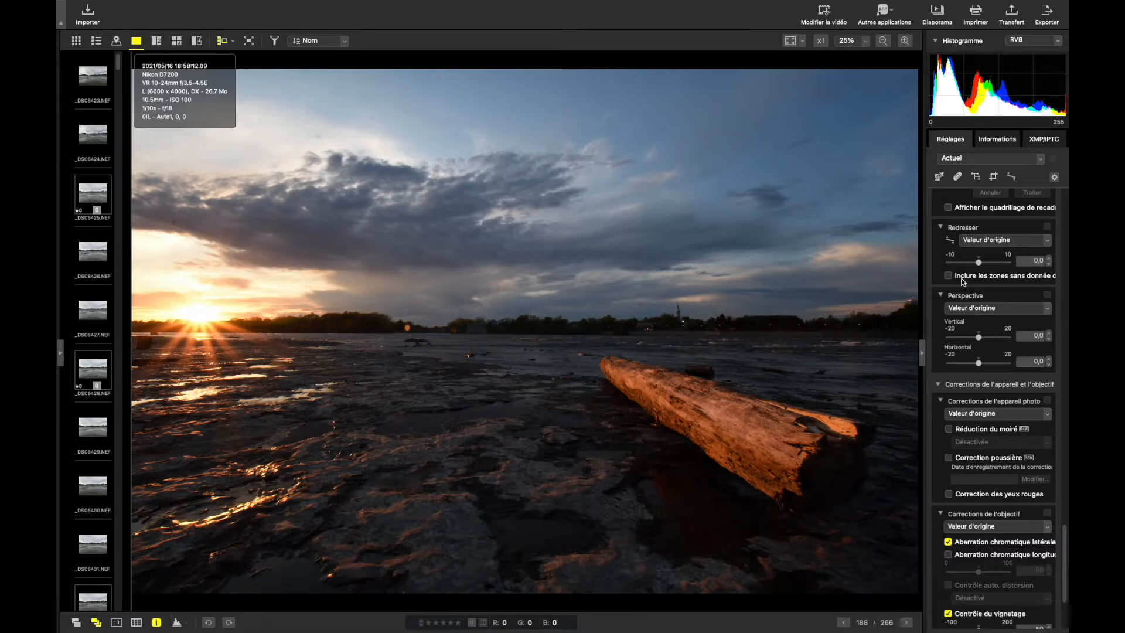
scroll(974, 310, down, 8)
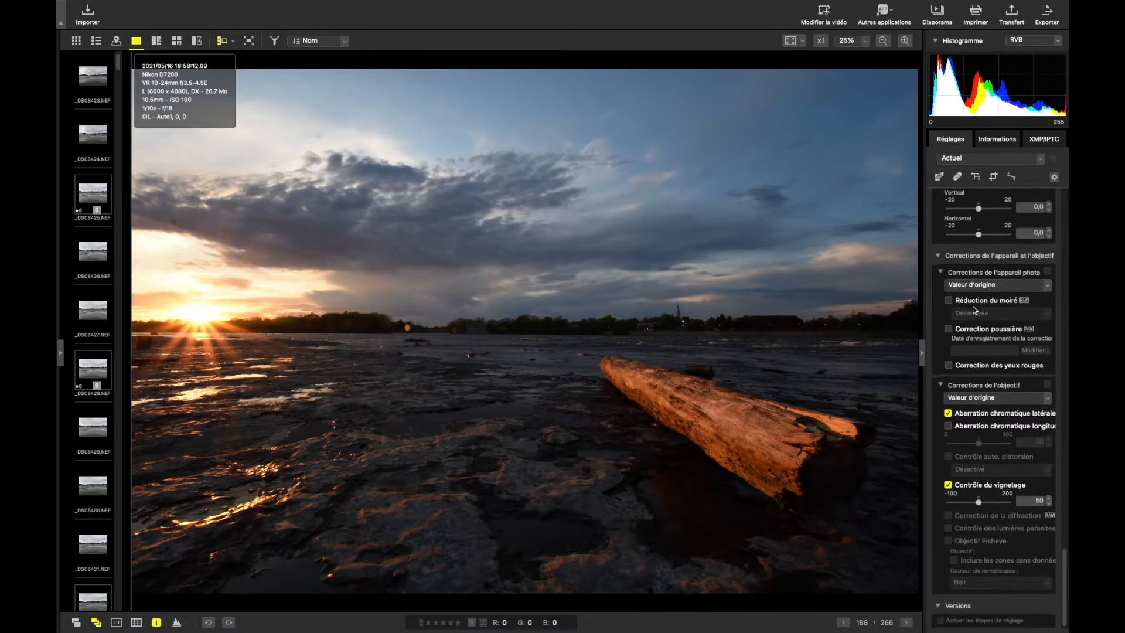
scroll(983, 427, down, 1)
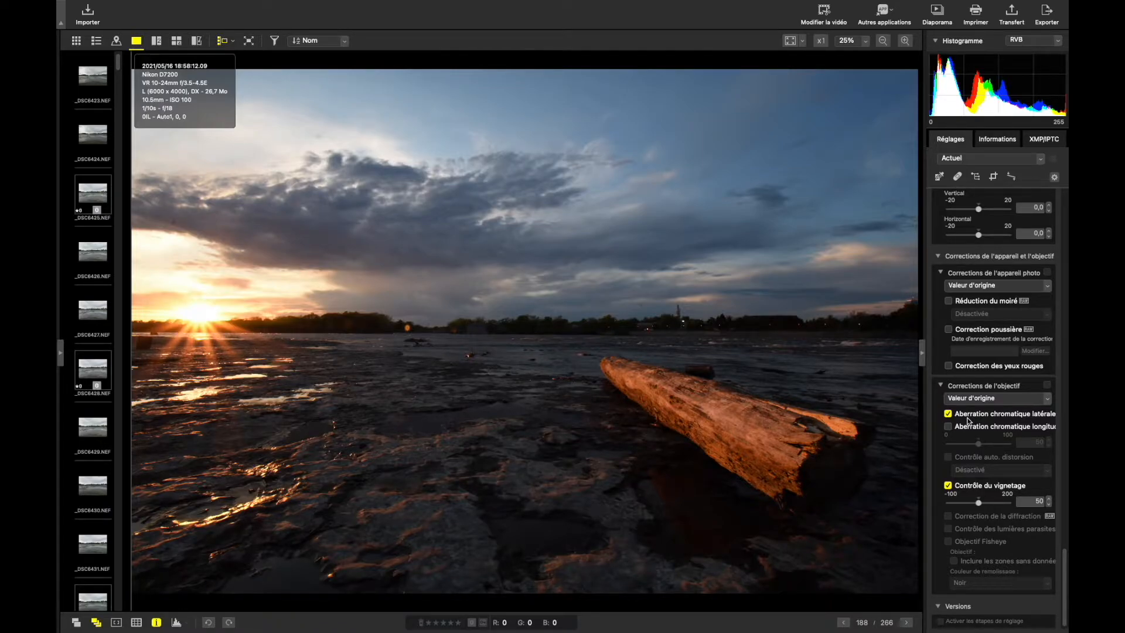
scroll(981, 494, down, 1)
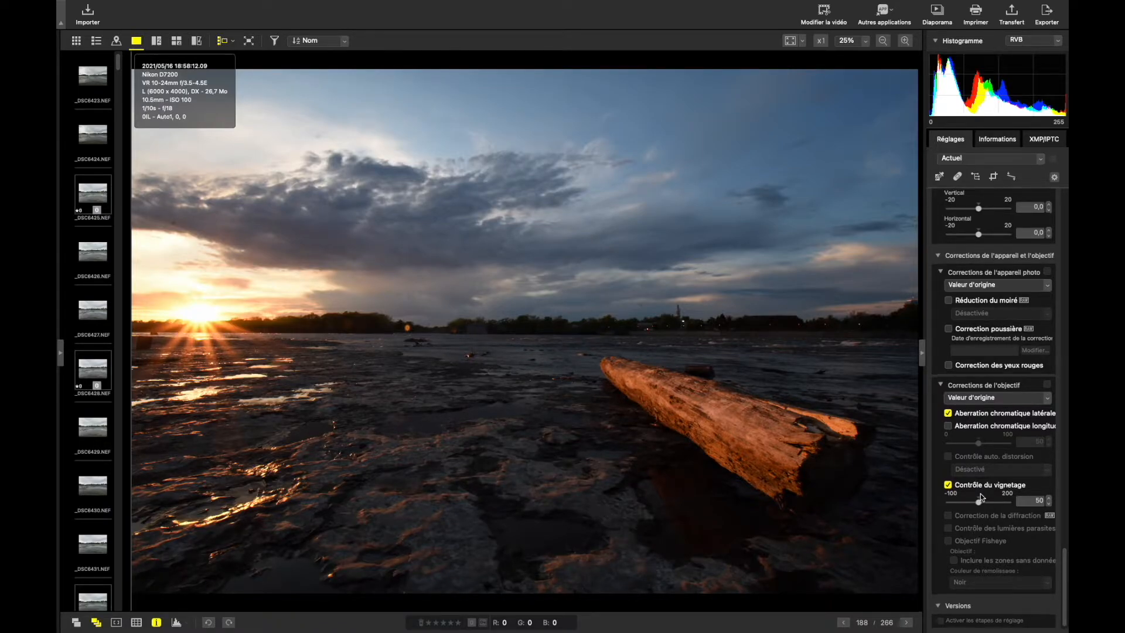
click(948, 486)
scroll(988, 508, up, 10)
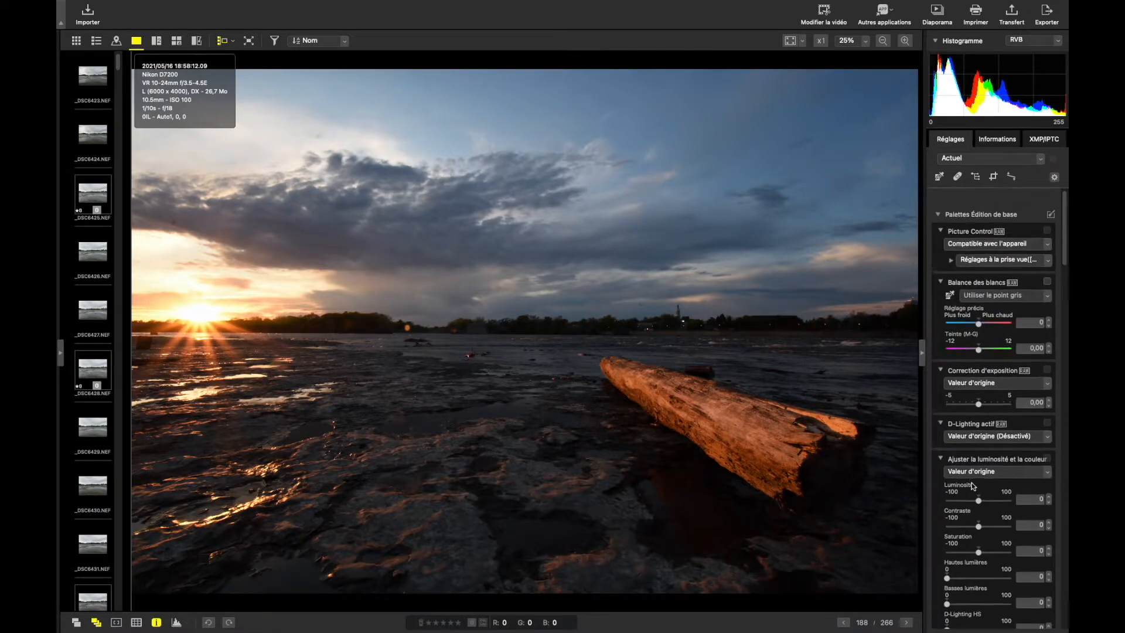
- Place a color control point on the blue sky near the small dark cloud, show all its sliders and set its size to 51
click(976, 178)
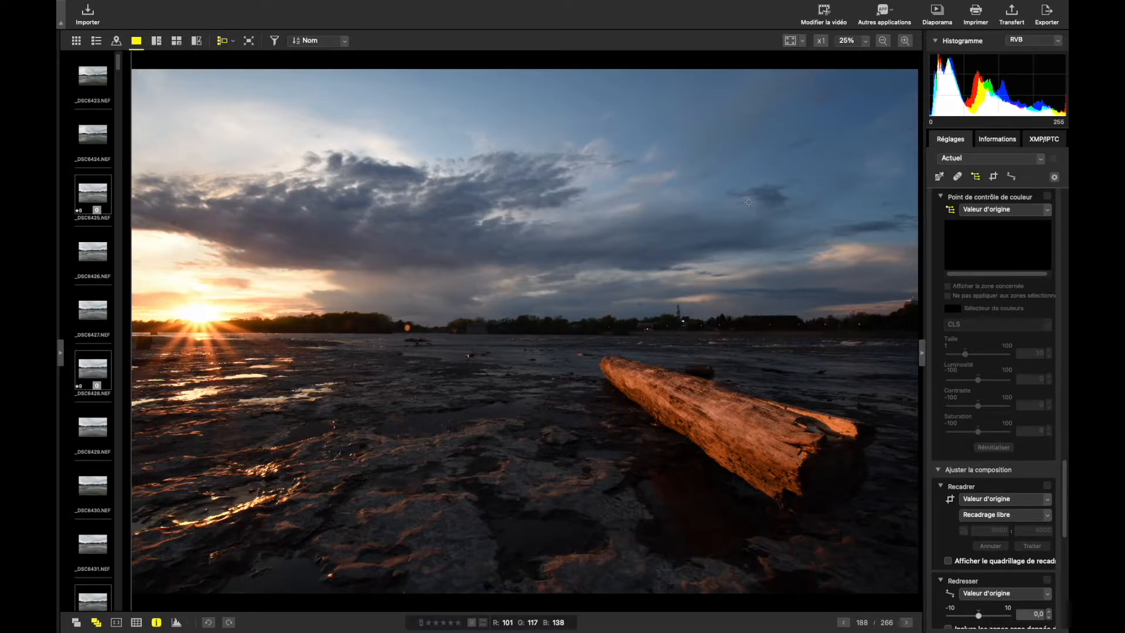
click(746, 204)
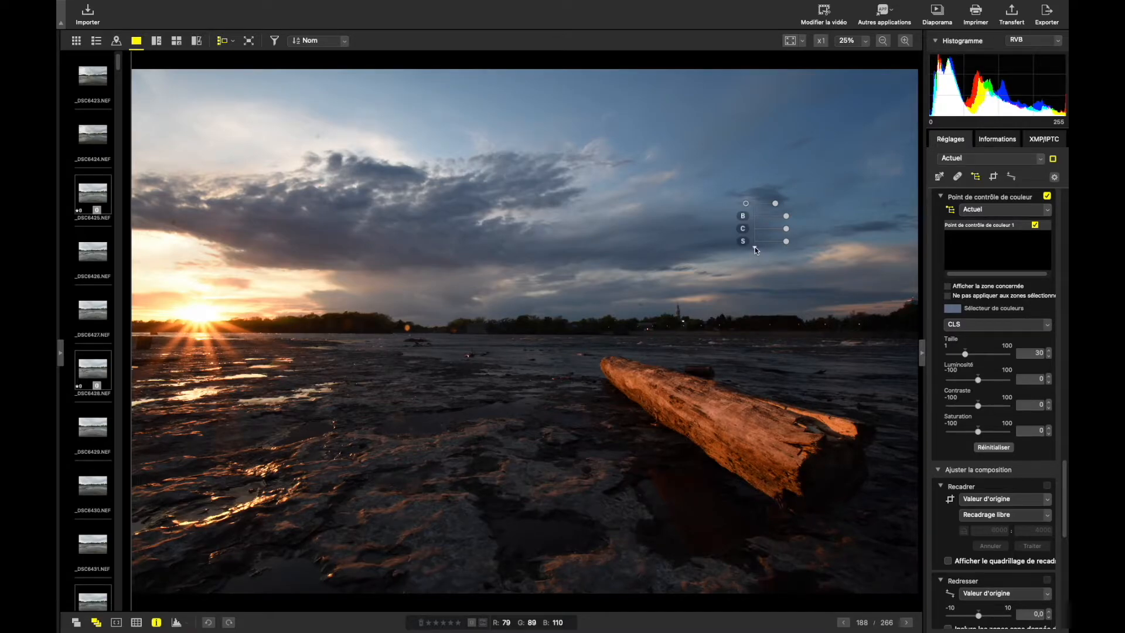
click(755, 248)
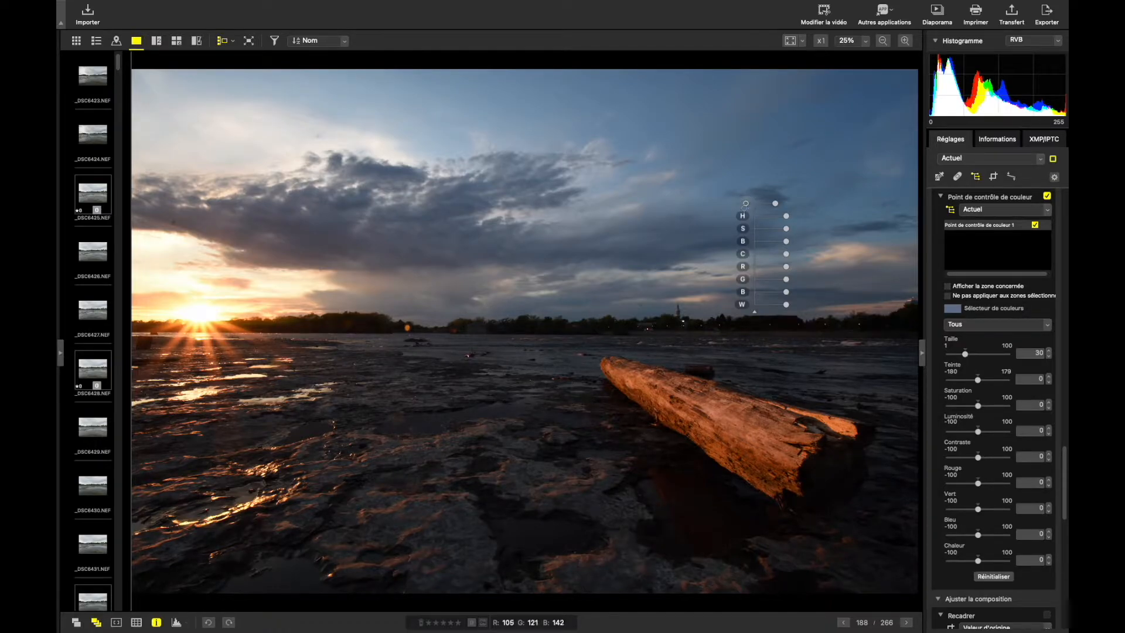
mouse_move(747, 203)
mouse_down()
mouse_move(748, 146)
mouse_move(749, 215)
mouse_move(750, 176)
mouse_move(760, 202)
mouse_move(748, 204)
mouse_up()
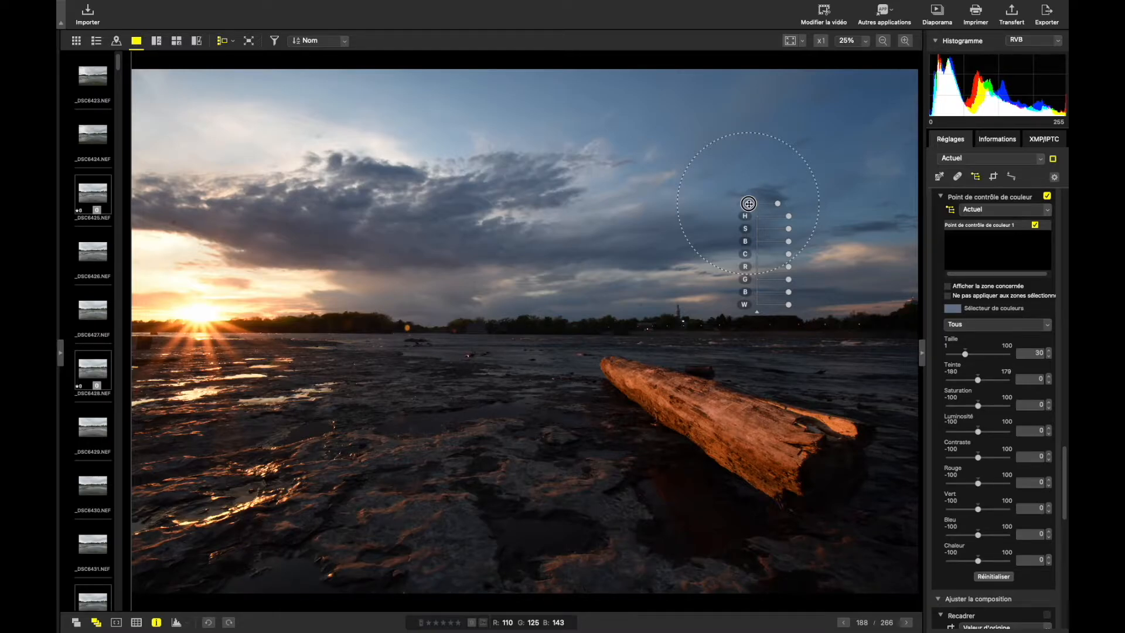
mouse_move(778, 203)
drag(778, 203, 789, 205)
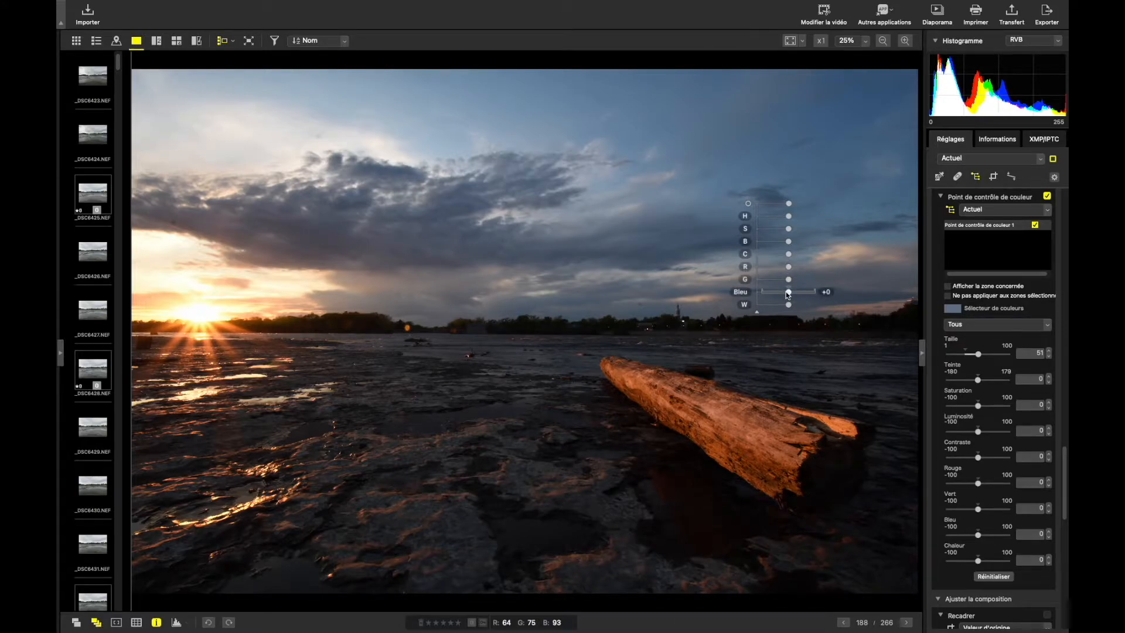
- Set the sky control point's blue (Bleu) to 12, hue (Teinte) to -8 and saturation to 8
mouse_move(787, 295)
mouse_down()
mouse_move(811, 293)
mouse_move(792, 298)
mouse_up()
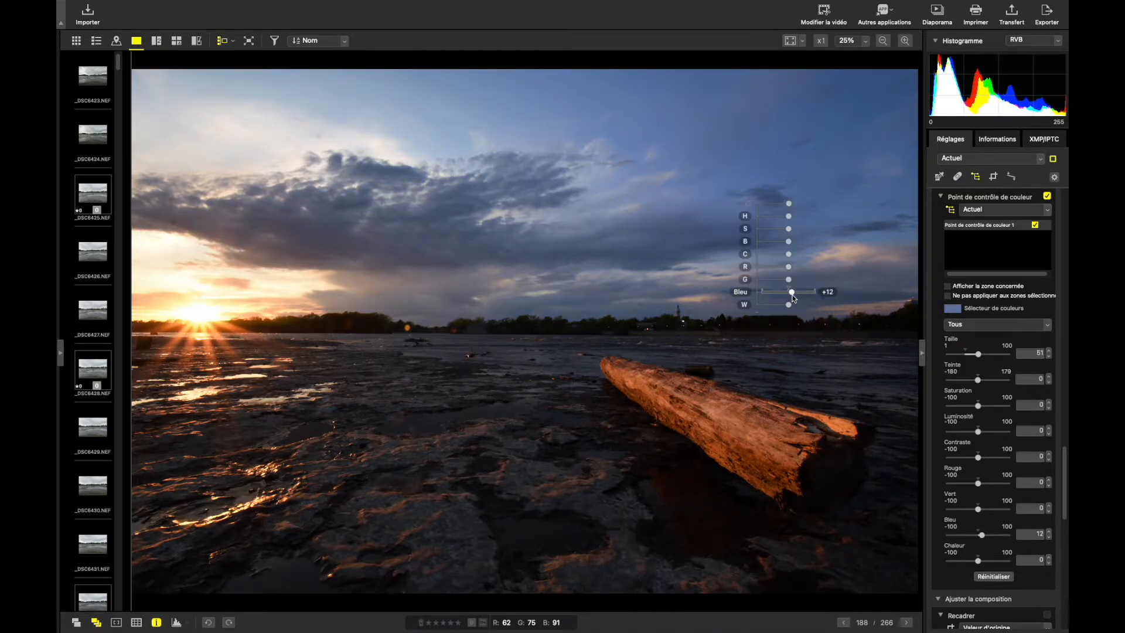
drag(790, 216, 787, 218)
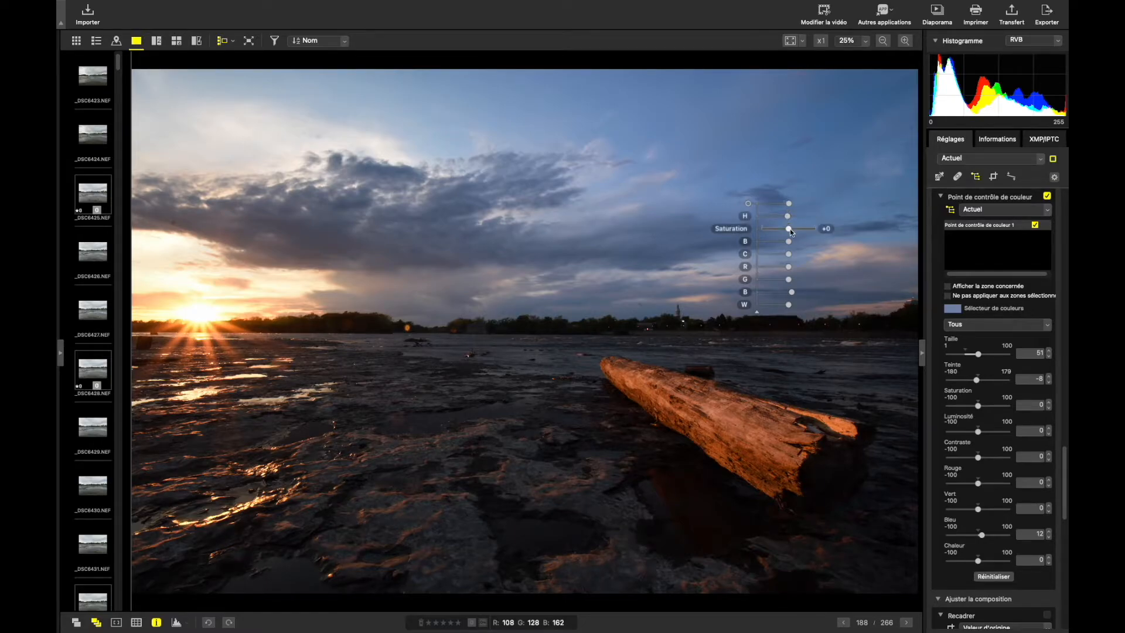
drag(790, 227, 790, 229)
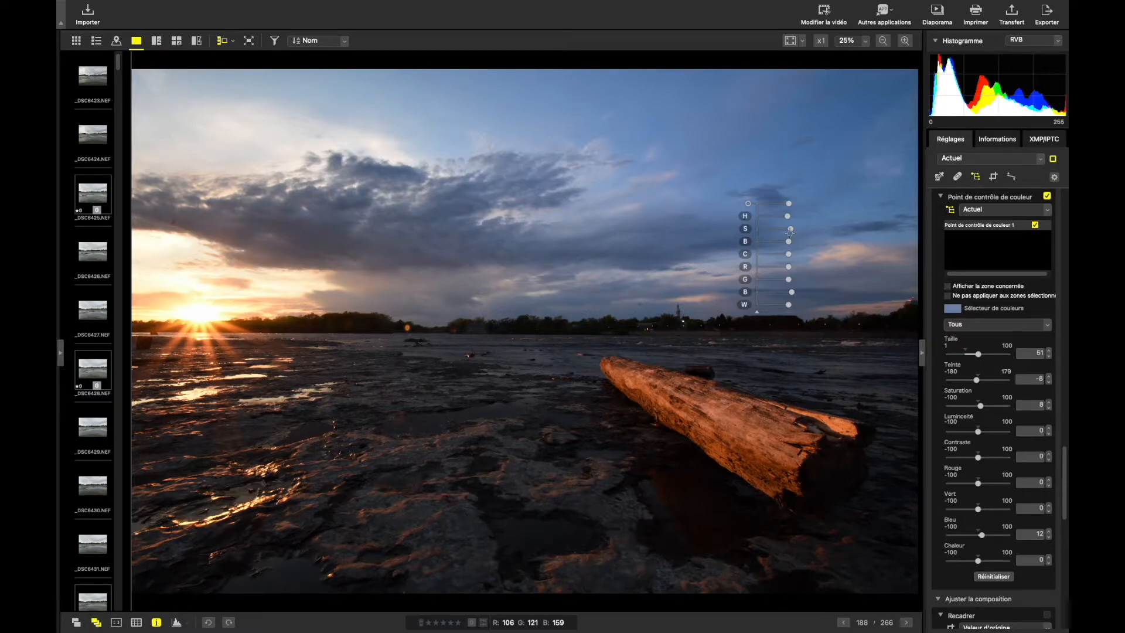
- Set the sky control point's brightness (Luminosité) to 2, contrast to 8 and warmth (Chaleur) to -6
mouse_move(788, 242)
drag(789, 242, 789, 240)
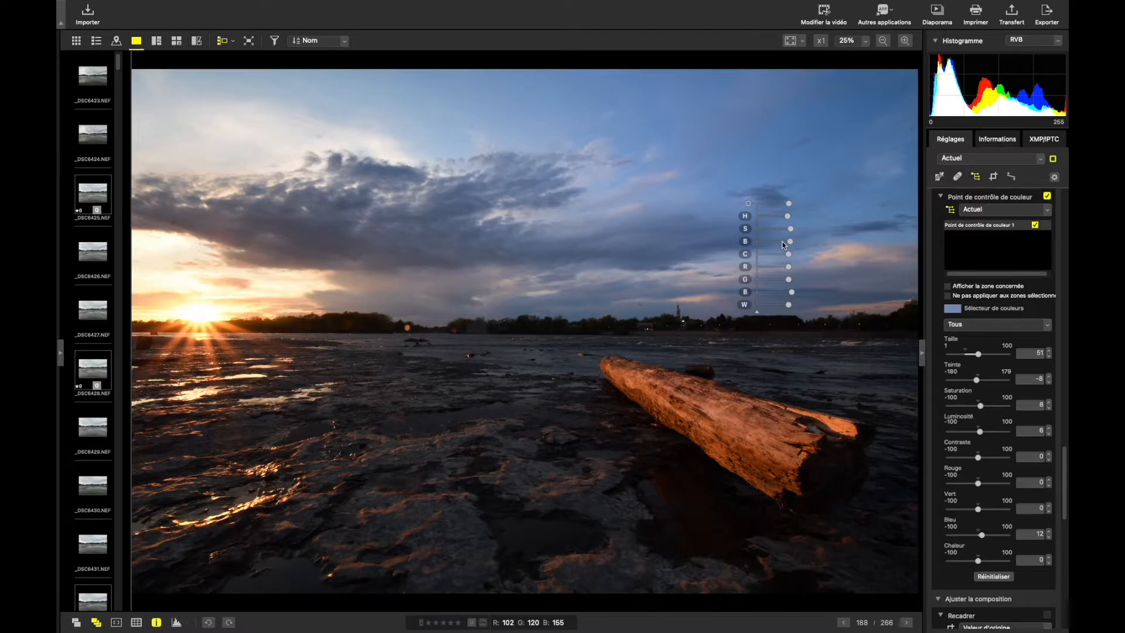
drag(783, 245, 791, 256)
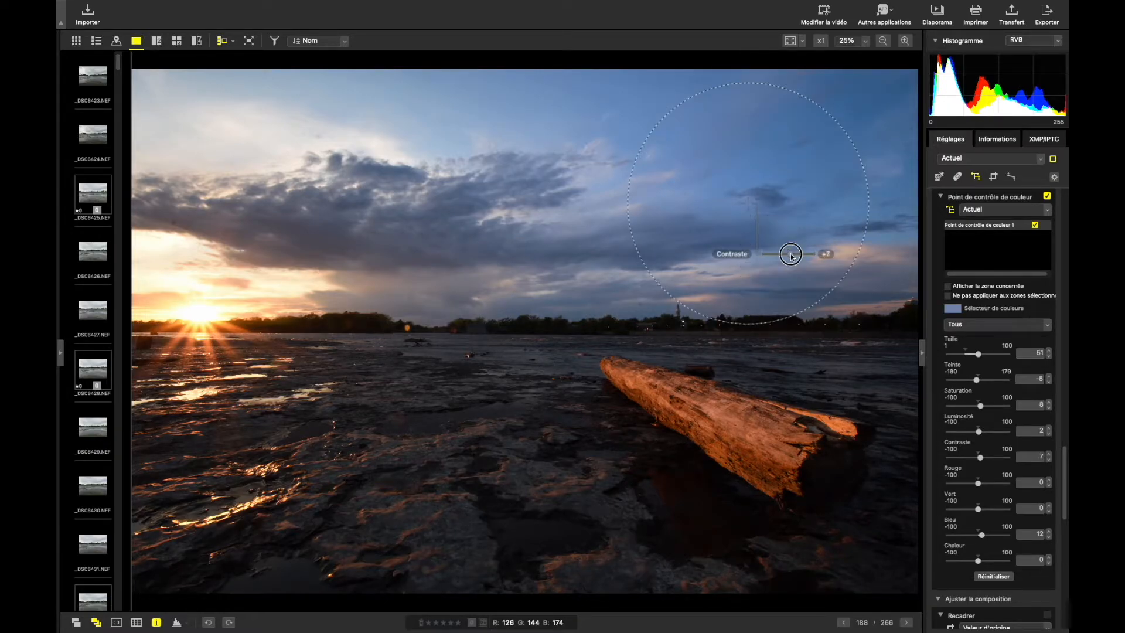
drag(791, 256, 790, 256)
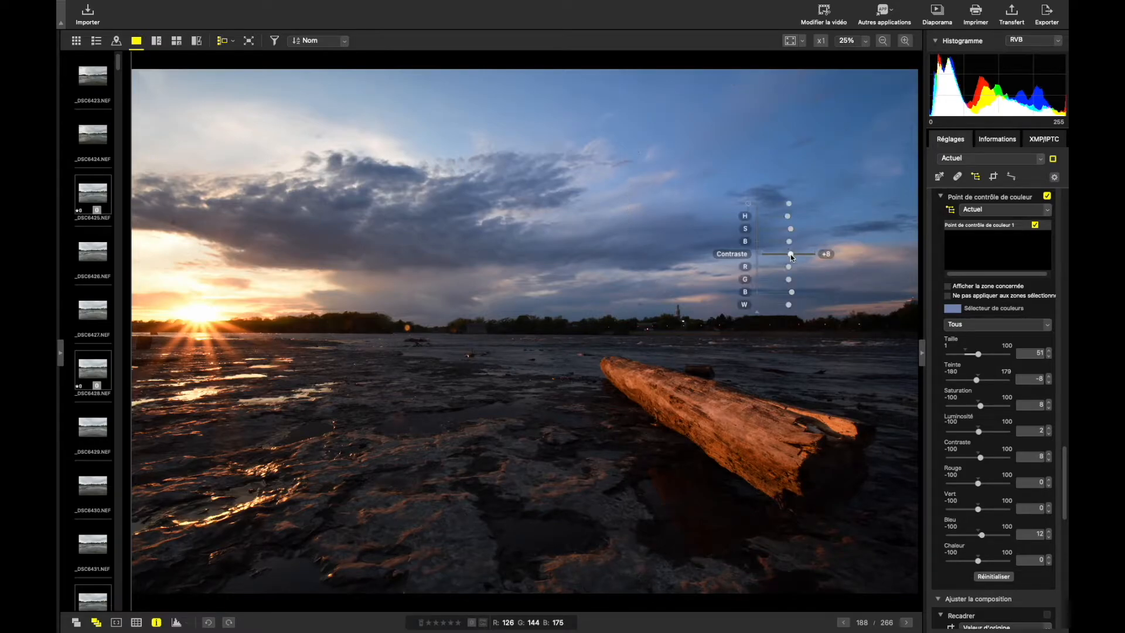
mouse_move(789, 305)
mouse_down()
mouse_move(767, 311)
mouse_move(814, 307)
mouse_move(786, 312)
mouse_up()
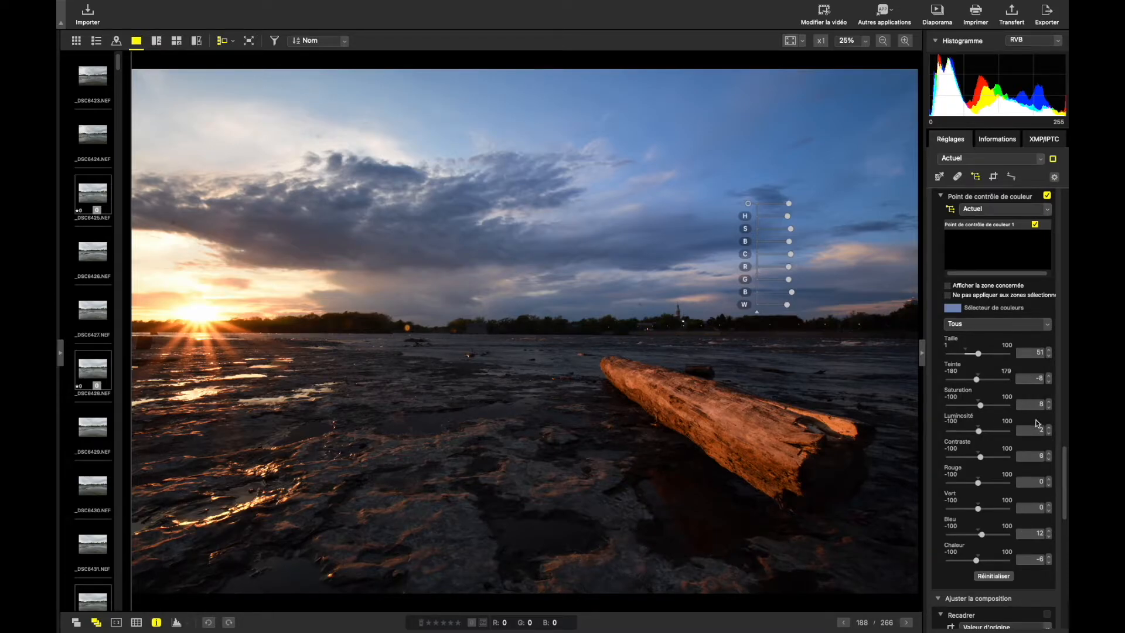
- Preview the area affected by the sky control point as a mask, and return to the normal image view
click(947, 286)
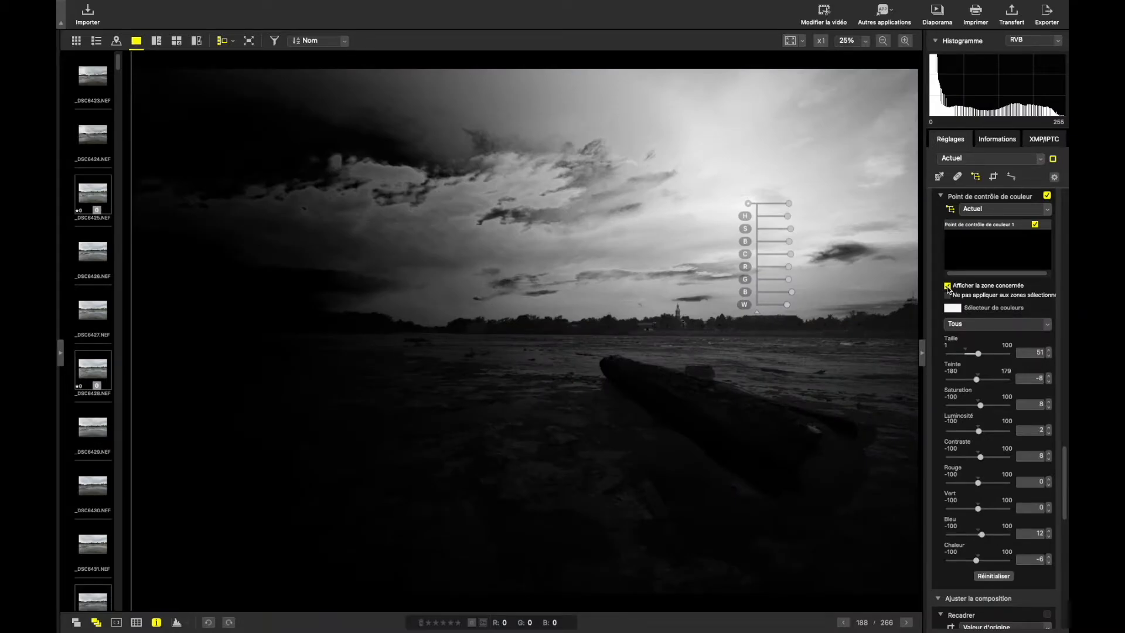
click(948, 287)
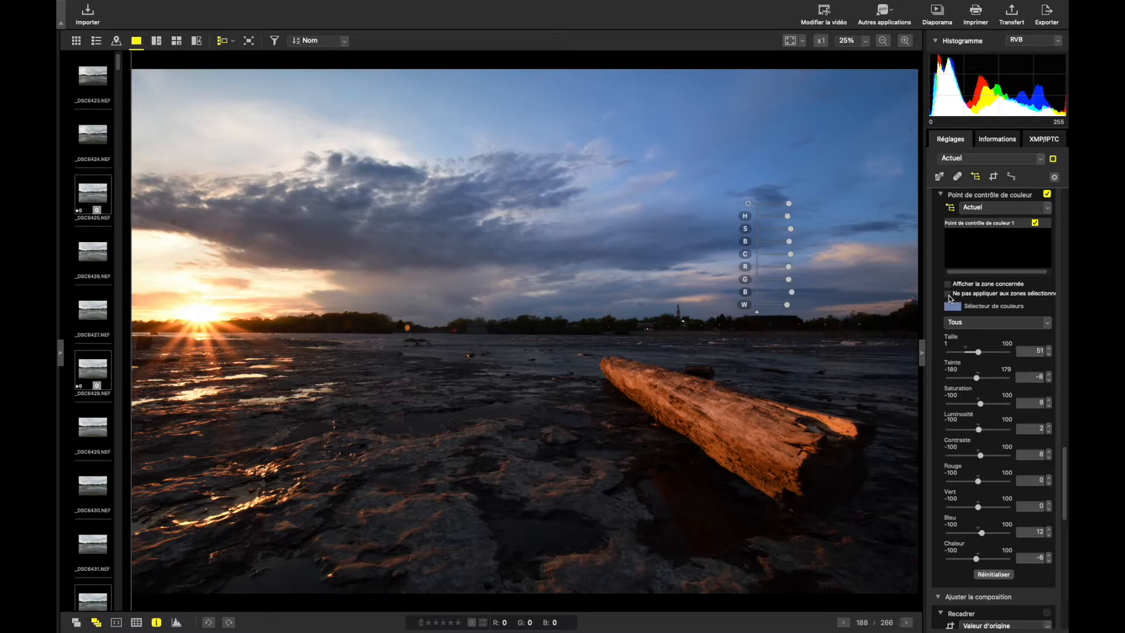
scroll(949, 296, down, 1)
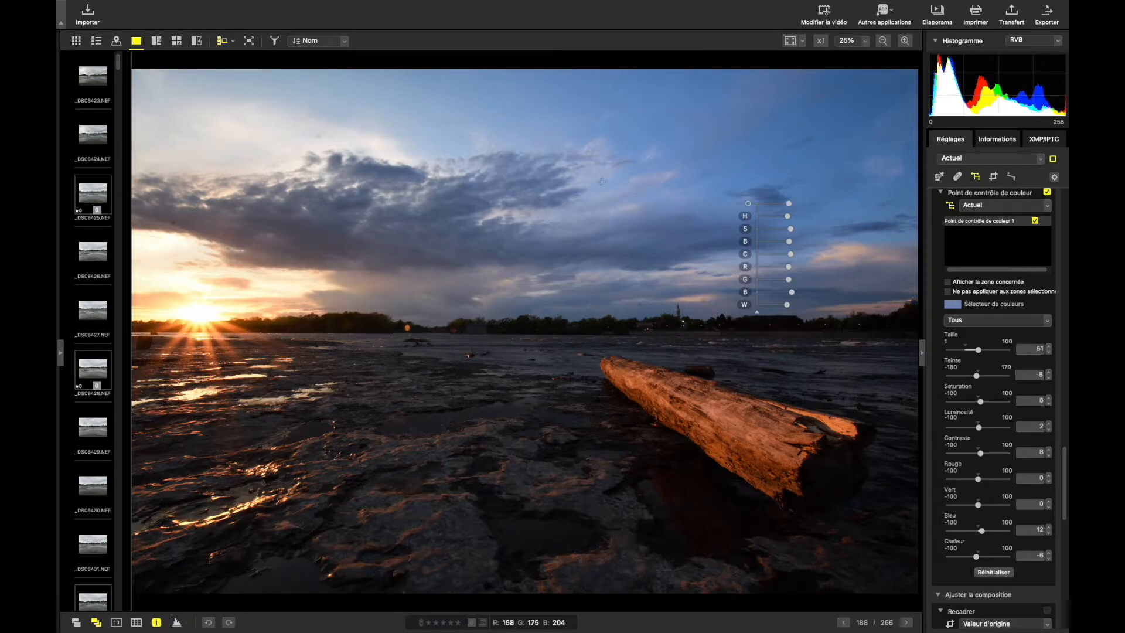
- Duplicate the sky control point with all its settings
right_click(749, 203)
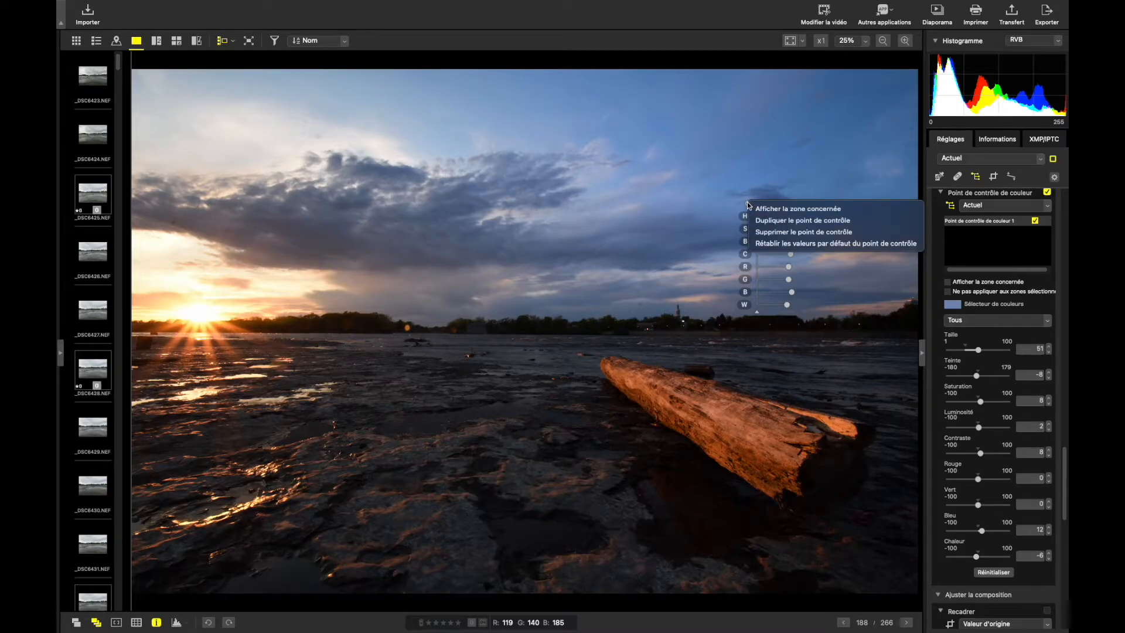
click(771, 223)
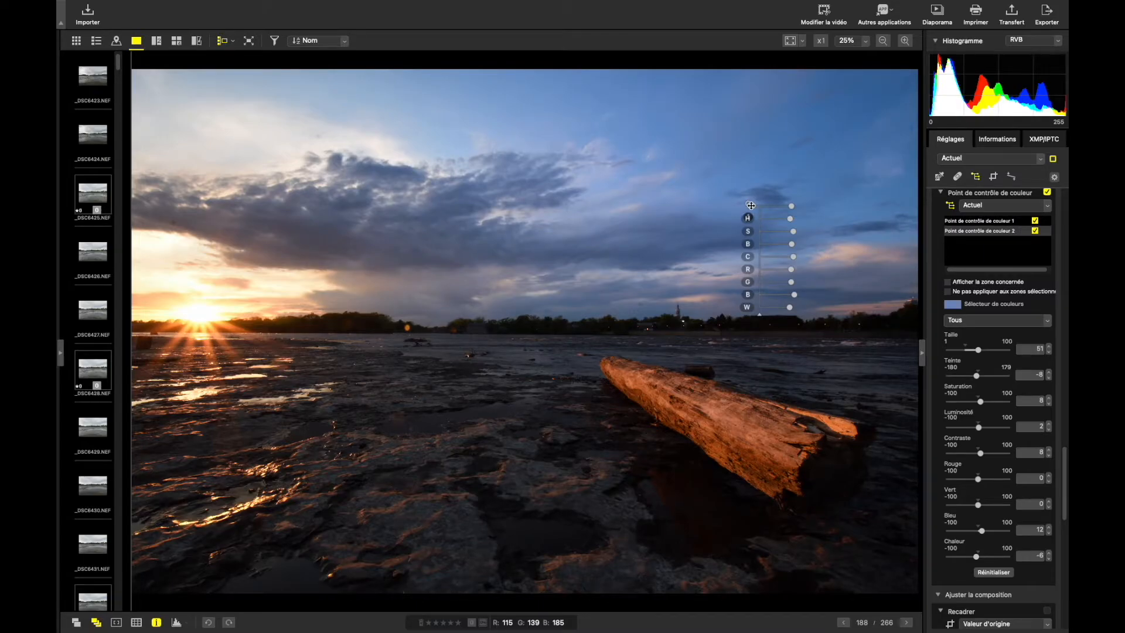
- Move the duplicated sky control point onto the clouds in the middle of the sky and compare the photo with and without it
drag(751, 205, 523, 201)
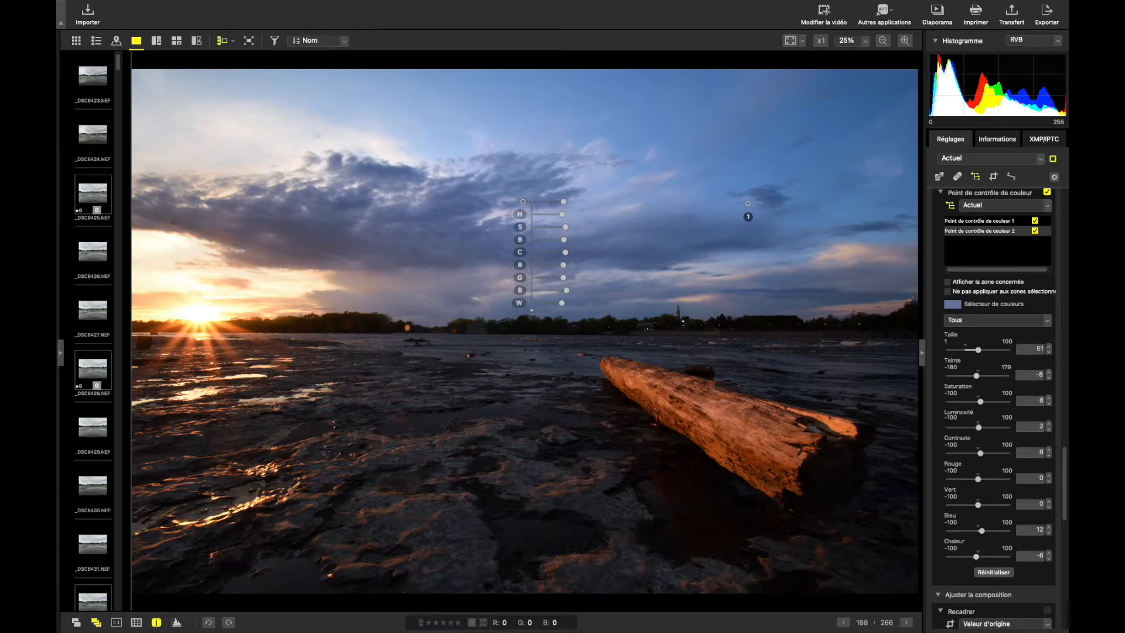
click(1035, 231)
click(1036, 231)
click(1035, 232)
click(1036, 231)
- Duplicate the middle cloud control point and place the copy on the dark clouds above the sun
right_click(521, 203)
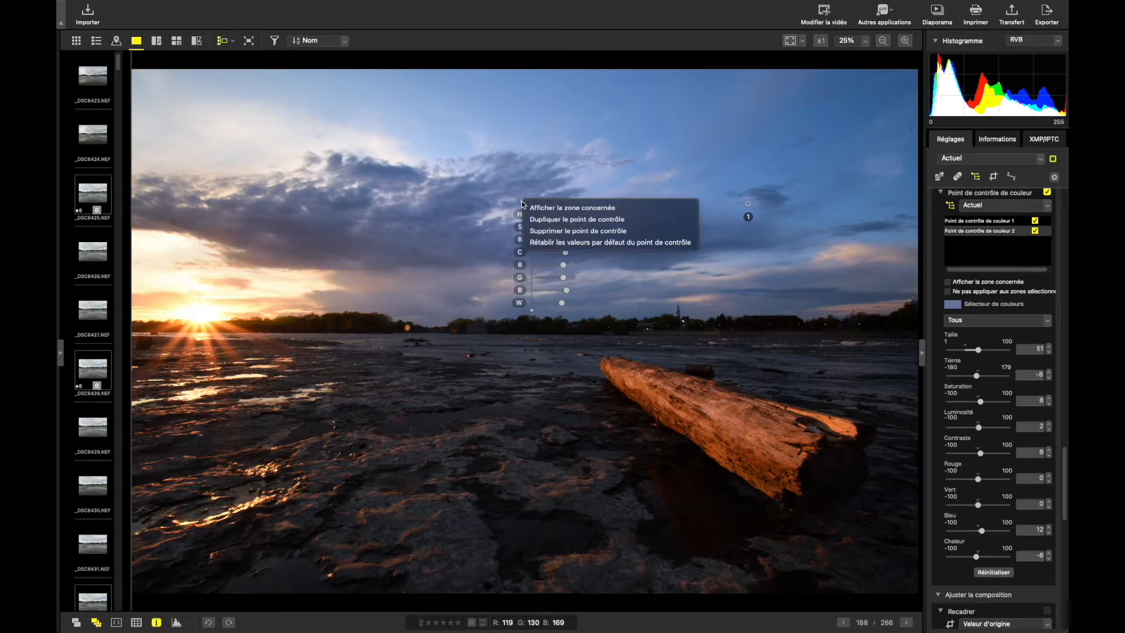
click(526, 219)
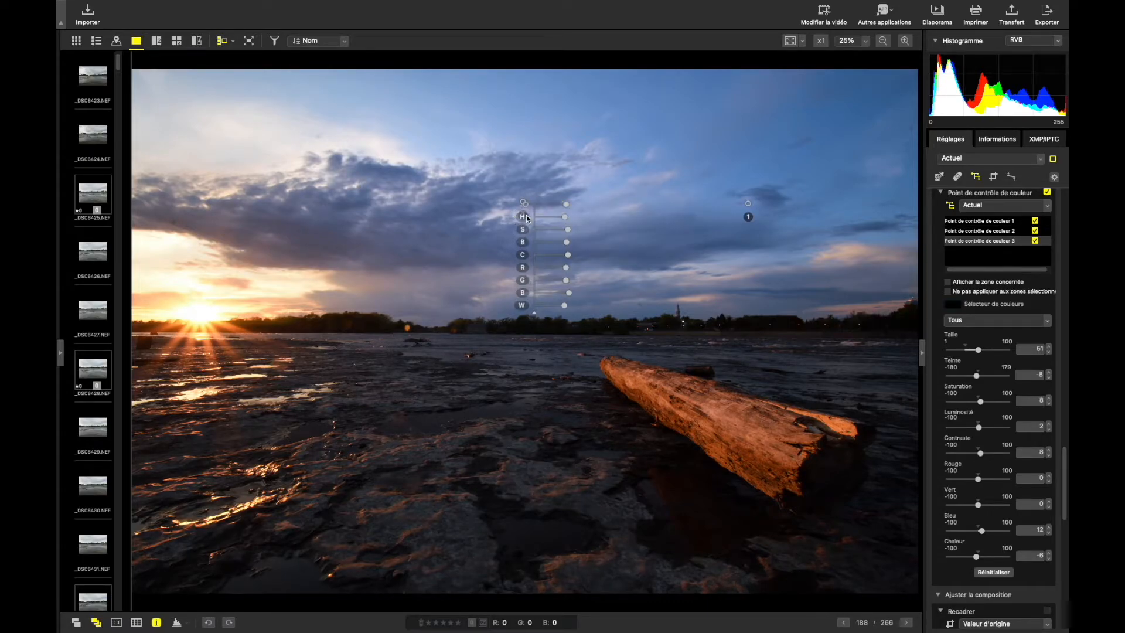
drag(523, 202, 245, 194)
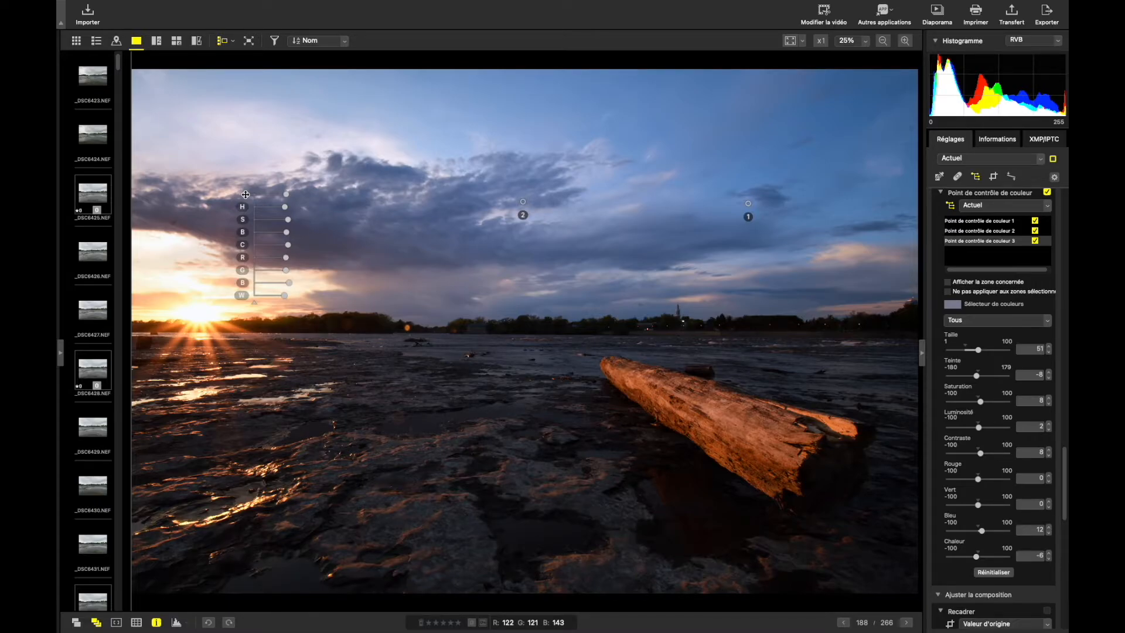
- Set the hue (Teinte) of the control point above the sun to 2, blue (Bleu) to 0 and red (Rouge) to 1
click(977, 375)
drag(977, 376, 978, 376)
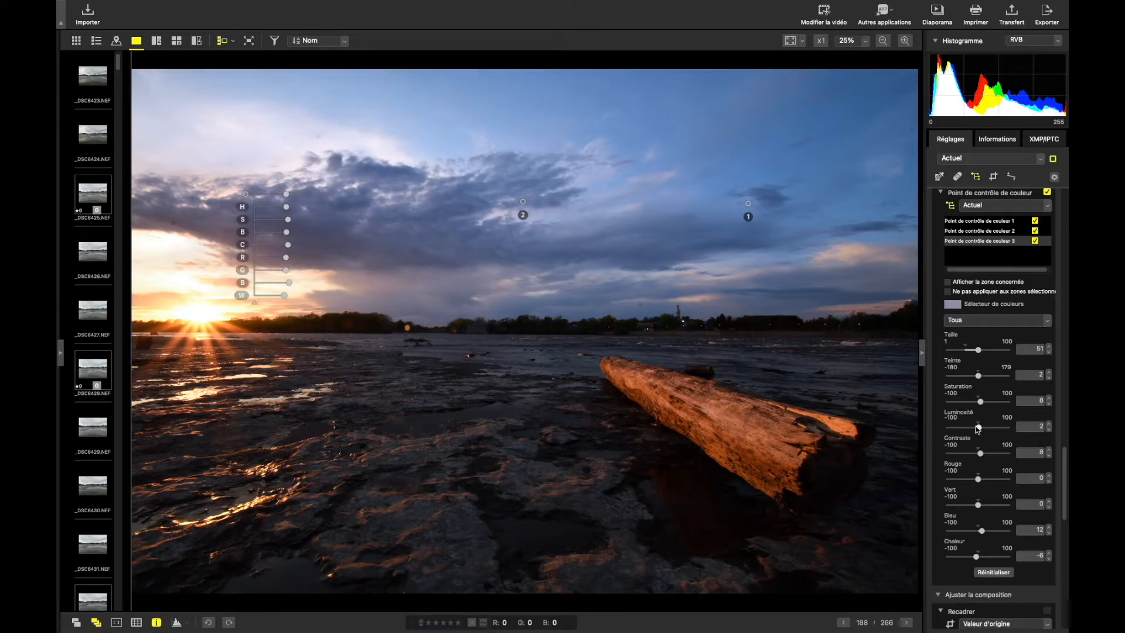
double_click(982, 531)
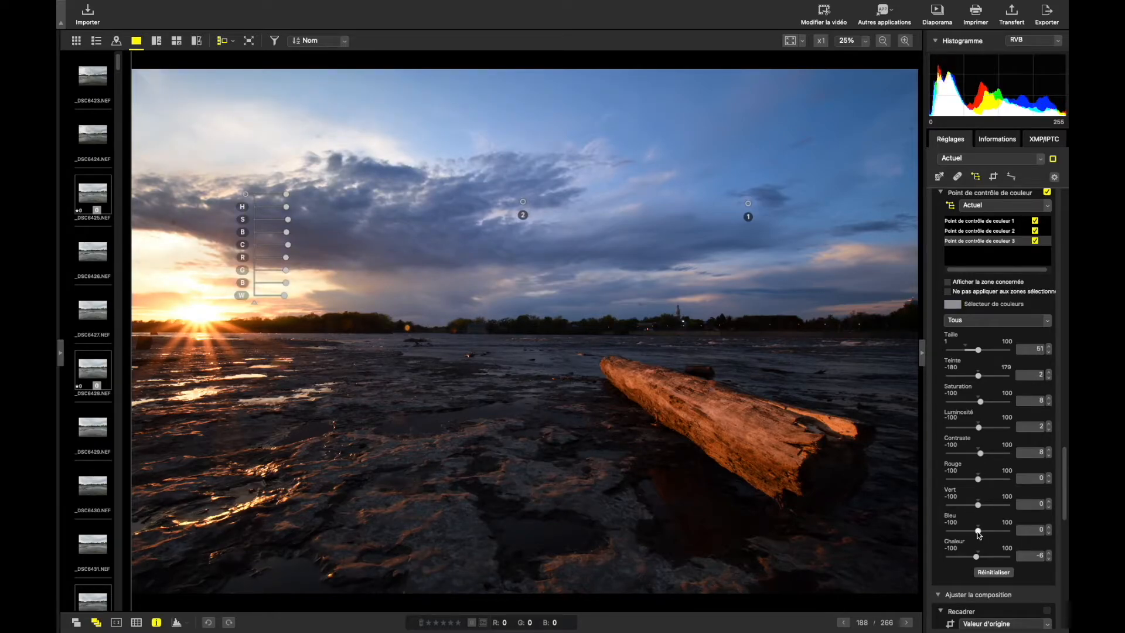
click(978, 480)
- Compare the photo with and without the control point above the sun
click(1036, 241)
click(1035, 242)
click(1035, 241)
click(1035, 241)
- Set the hue of the control point above the sun to 0 and its warmth (Chaleur) to 25
click(1048, 371)
drag(976, 559, 988, 558)
click(1048, 560)
click(1048, 560)
click(1049, 560)
click(1049, 560)
click(1049, 559)
click(1048, 560)
- Set the saturation of the control point above the sun to 14
click(1049, 400)
click(1049, 399)
click(1049, 399)
click(1049, 399)
click(1049, 399)
click(1049, 399)
click(1048, 399)
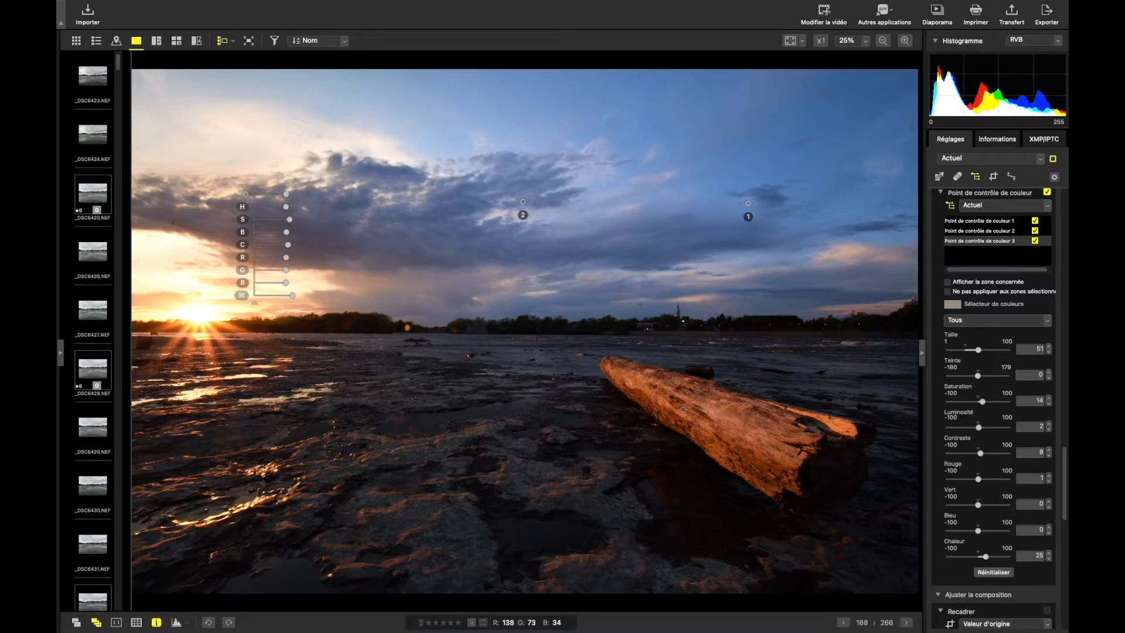
- Compare the photo with and without all color control points, and select individual sky points to review their settings
scroll(1014, 266, up, 2)
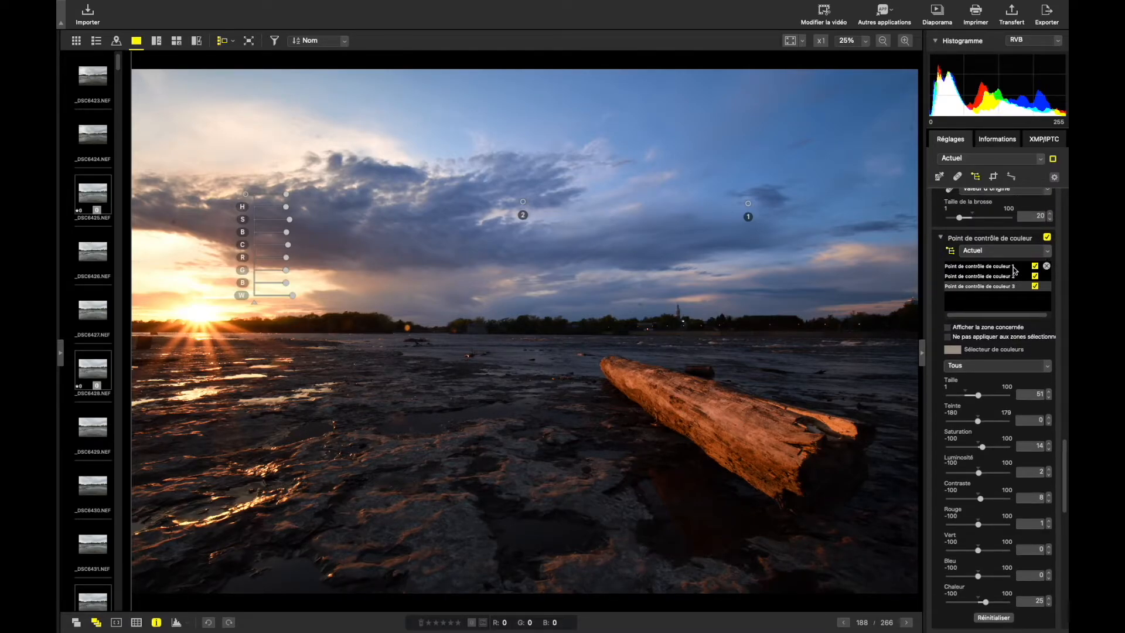
scroll(1014, 270, up, 1)
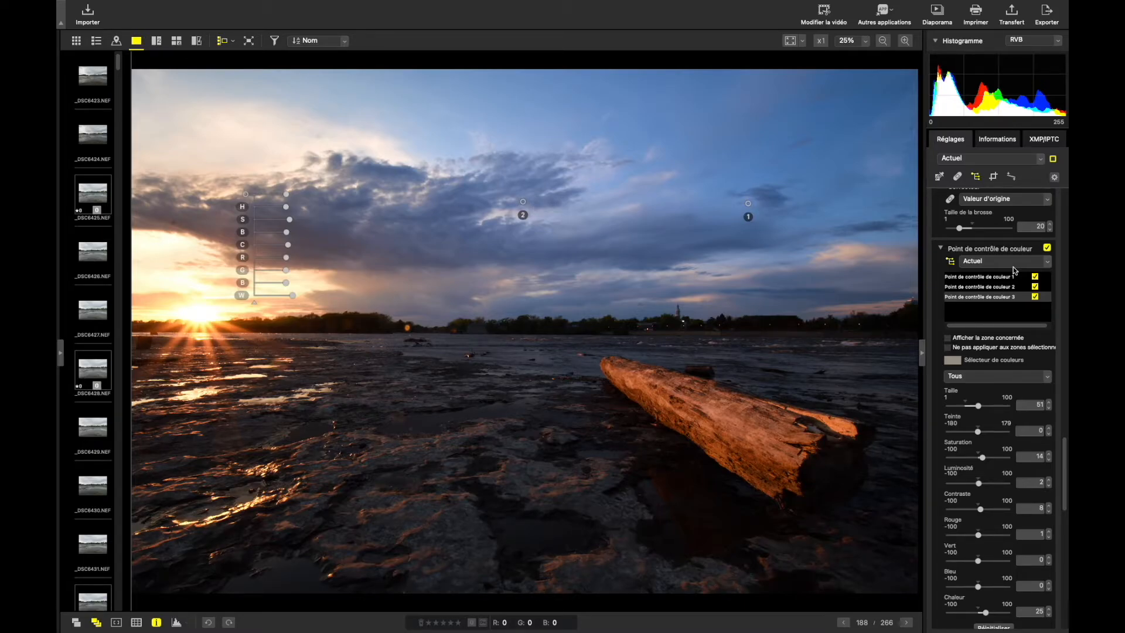
click(1047, 248)
click(1048, 248)
click(1047, 248)
click(1047, 248)
click(522, 202)
click(1031, 275)
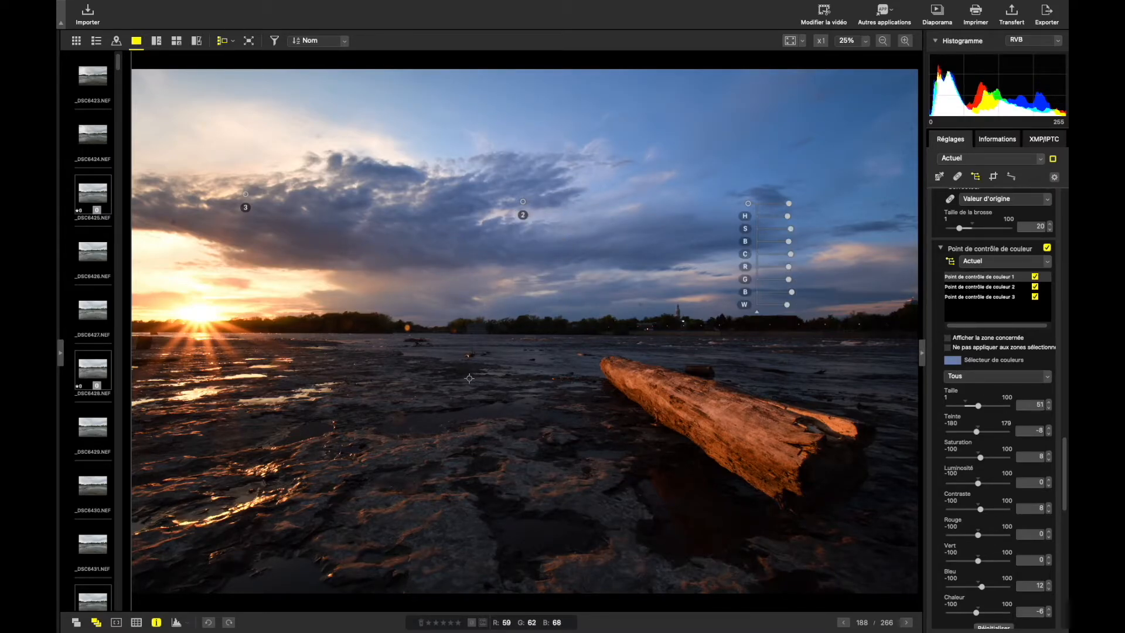
- Add a color control point of size 55 on the sunlit rocks below the sun, with hue 9, saturation 10 and brightness (Luminosité) 7
click(292, 424)
drag(293, 427, 265, 453)
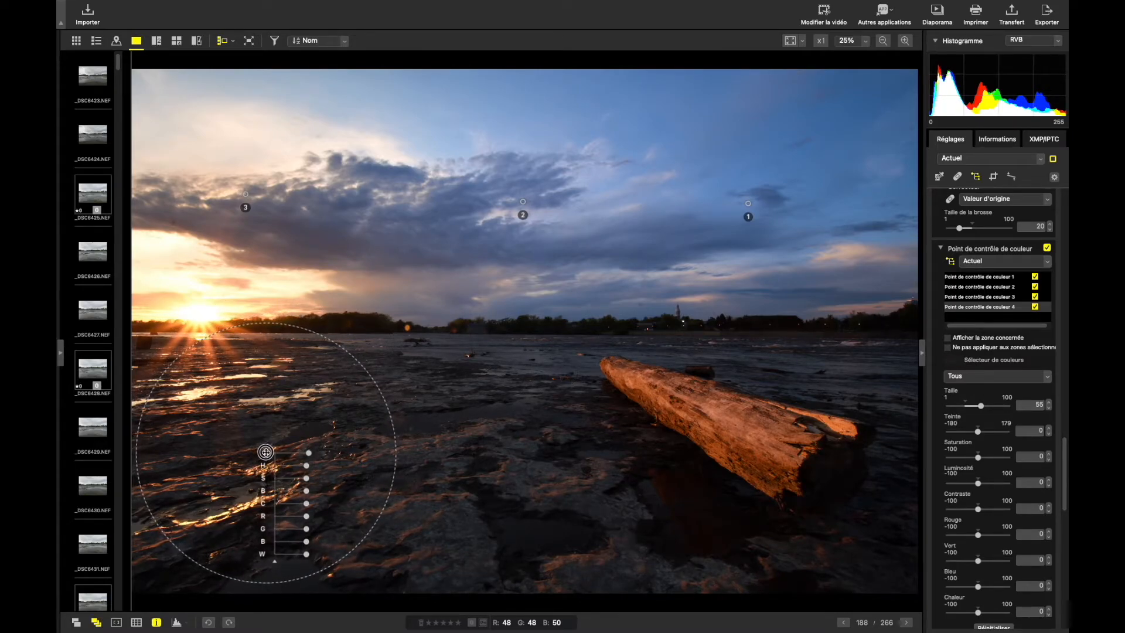
mouse_move(306, 467)
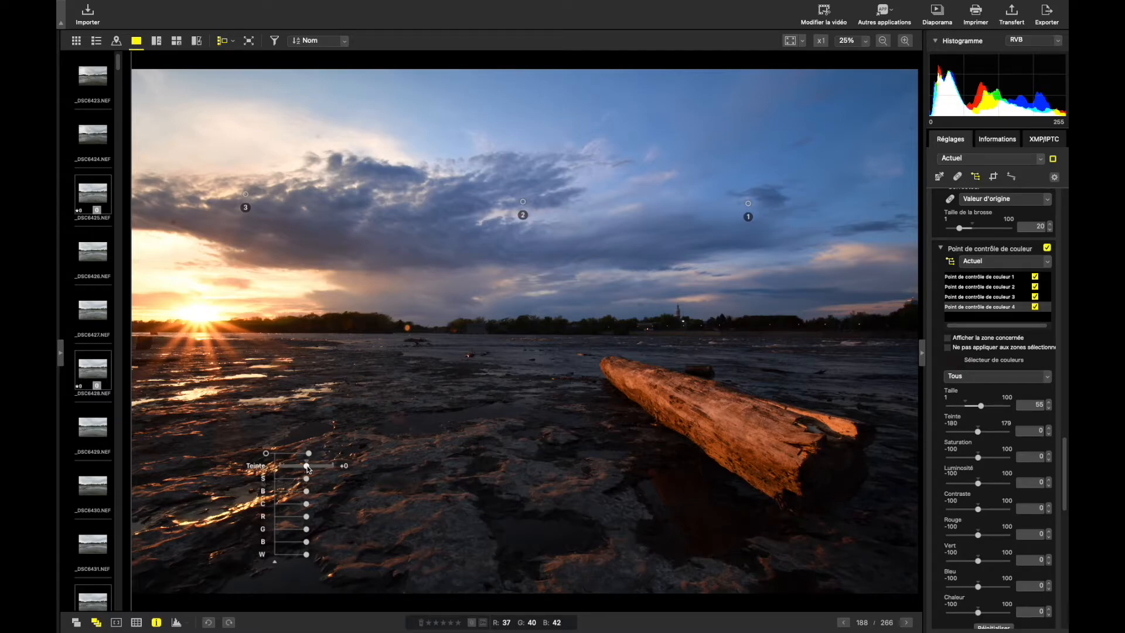
drag(306, 467, 309, 492)
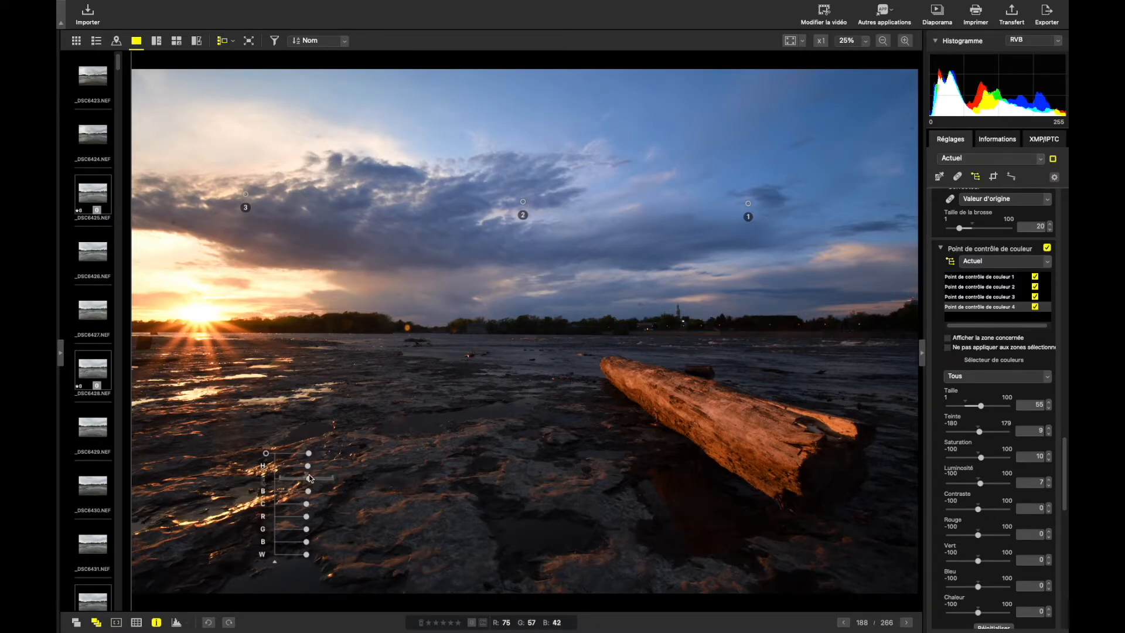
mouse_move(309, 492)
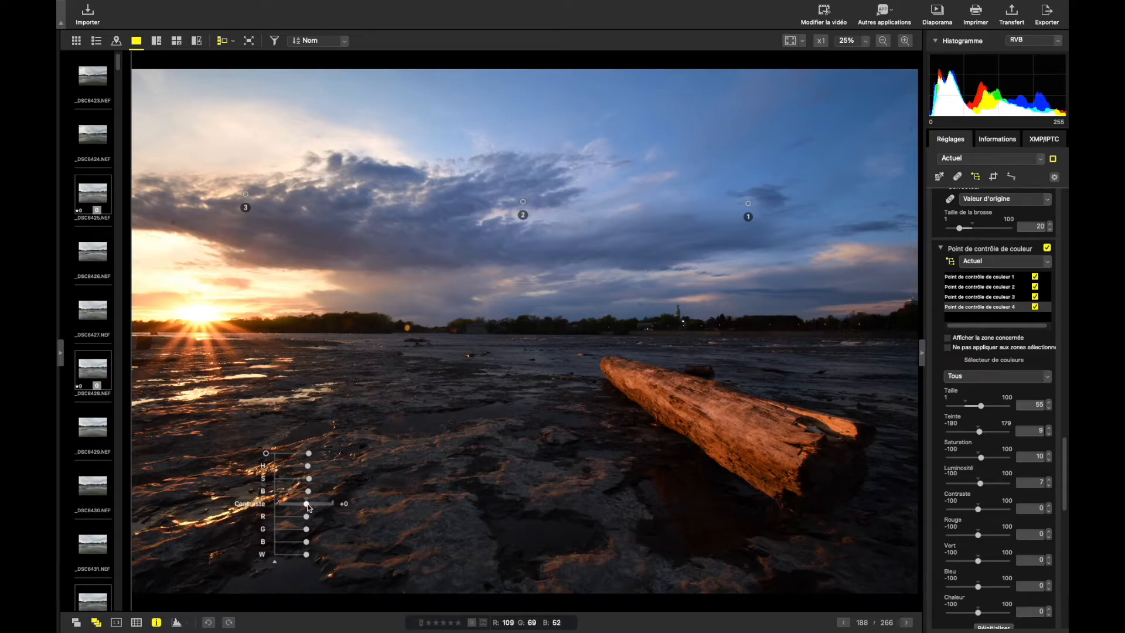
- Set the contrast of the control point on the sunlit rocks to 24, warmth to 43 and size (Taille) to 66
drag(307, 504, 314, 507)
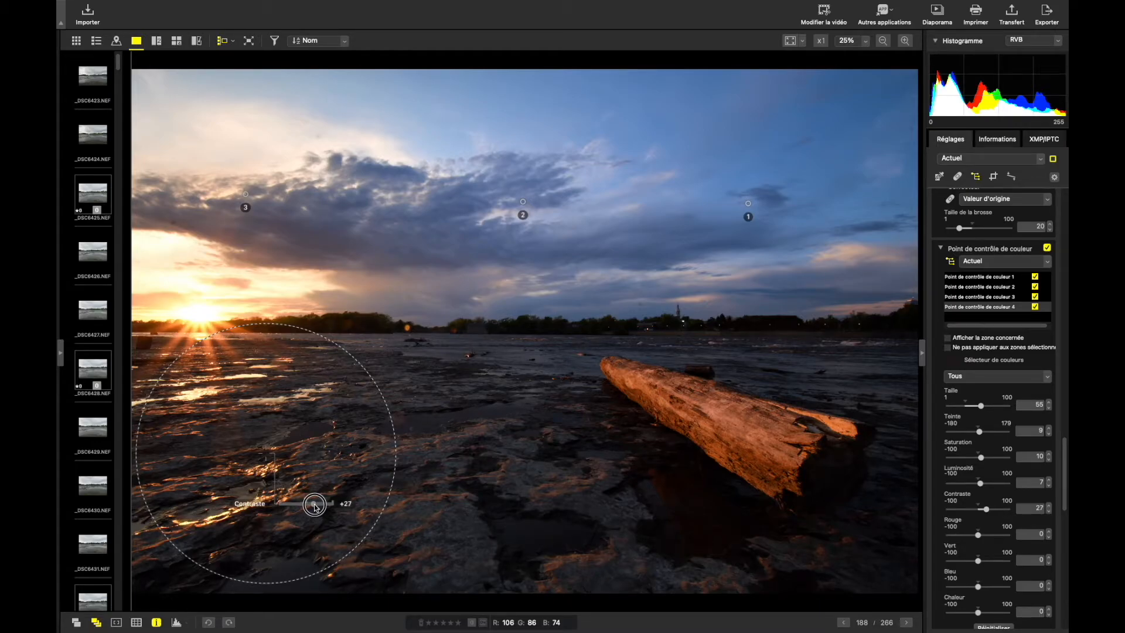
drag(315, 507, 313, 507)
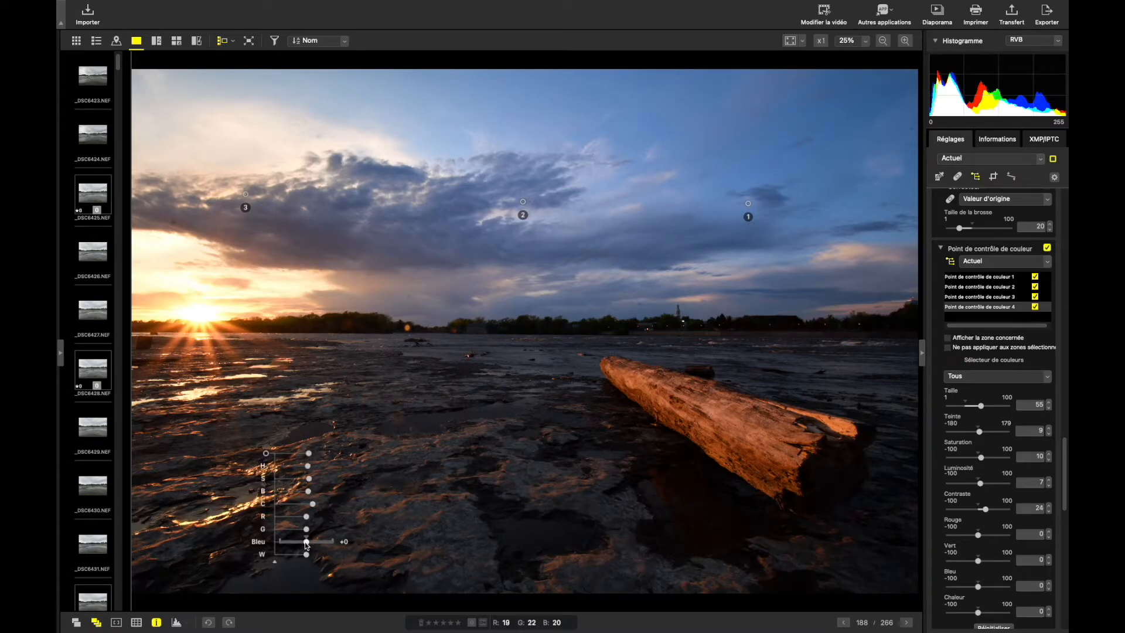
drag(305, 556, 317, 555)
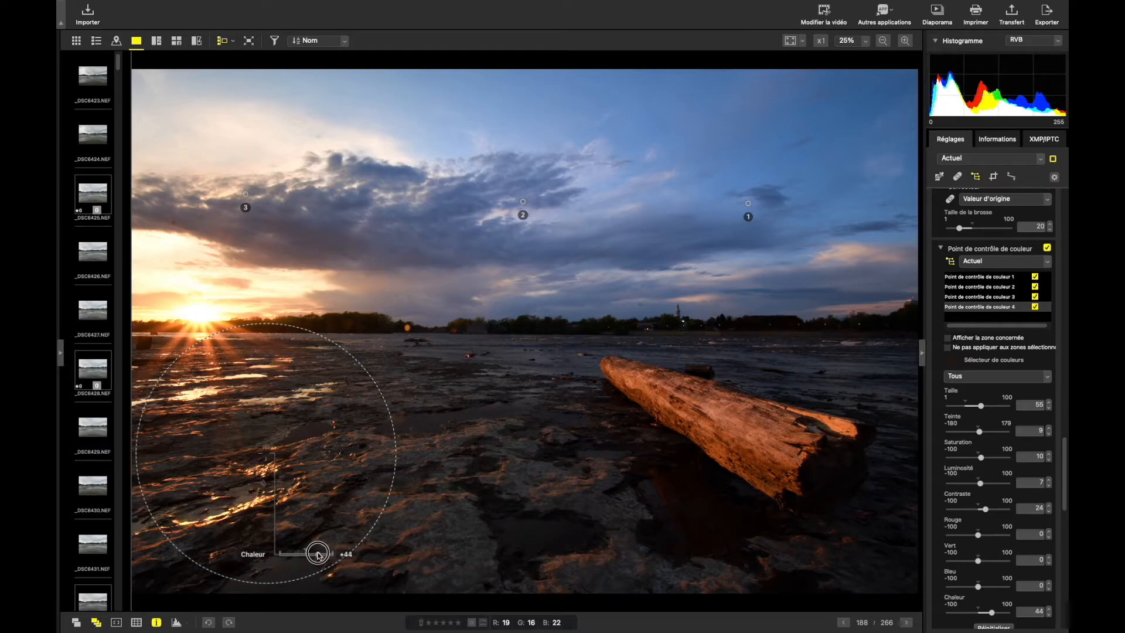
drag(318, 555, 317, 555)
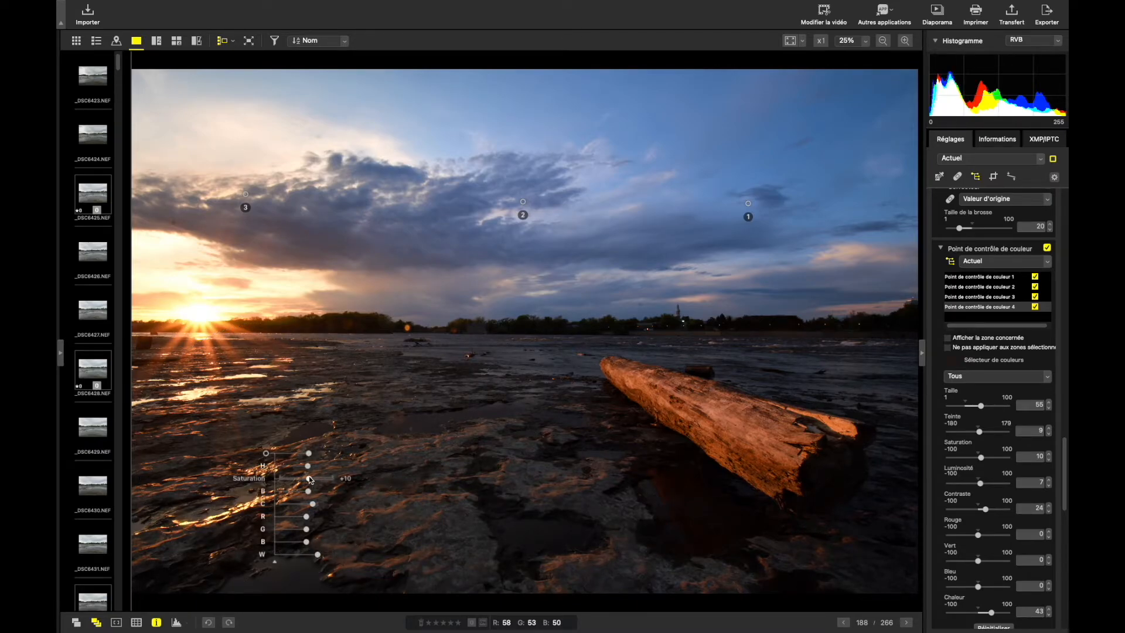
drag(309, 457, 316, 456)
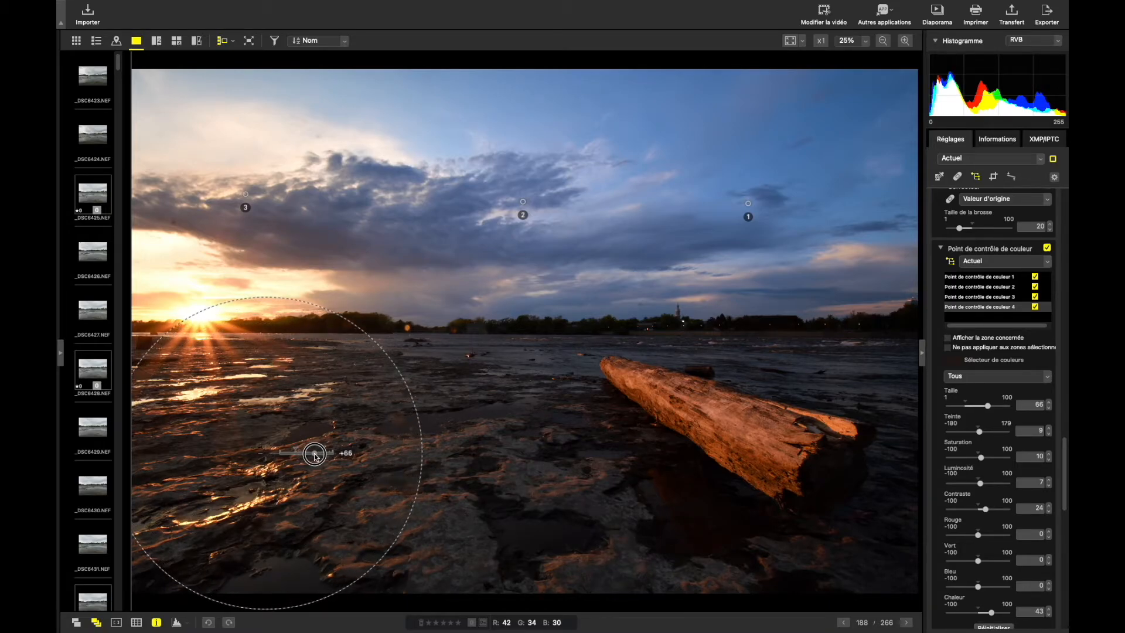
drag(315, 457, 315, 456)
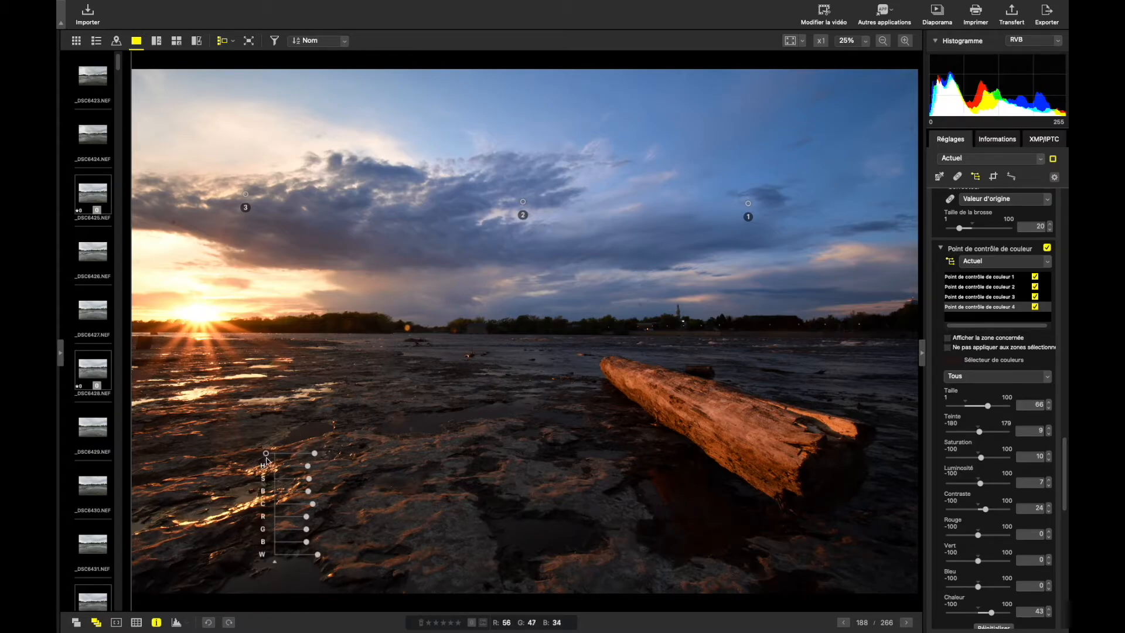
- Duplicate the rock control point onto the central foreground rocks, giving the copy brightness 5, saturation 5 and warmth 25
drag(268, 454, 573, 470)
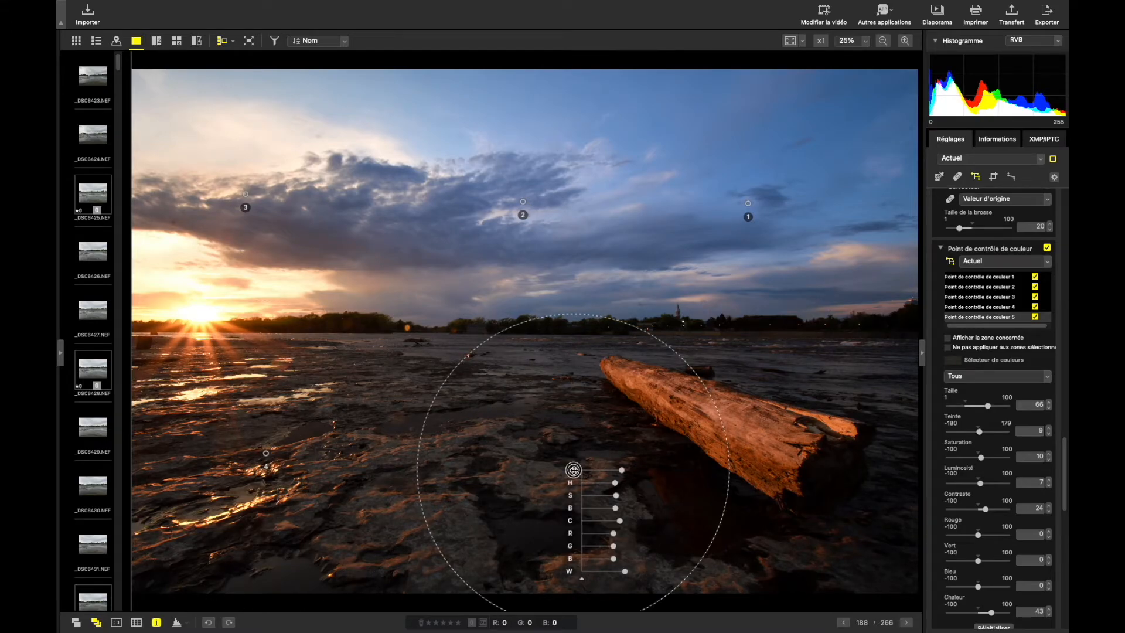
drag(573, 470, 573, 470)
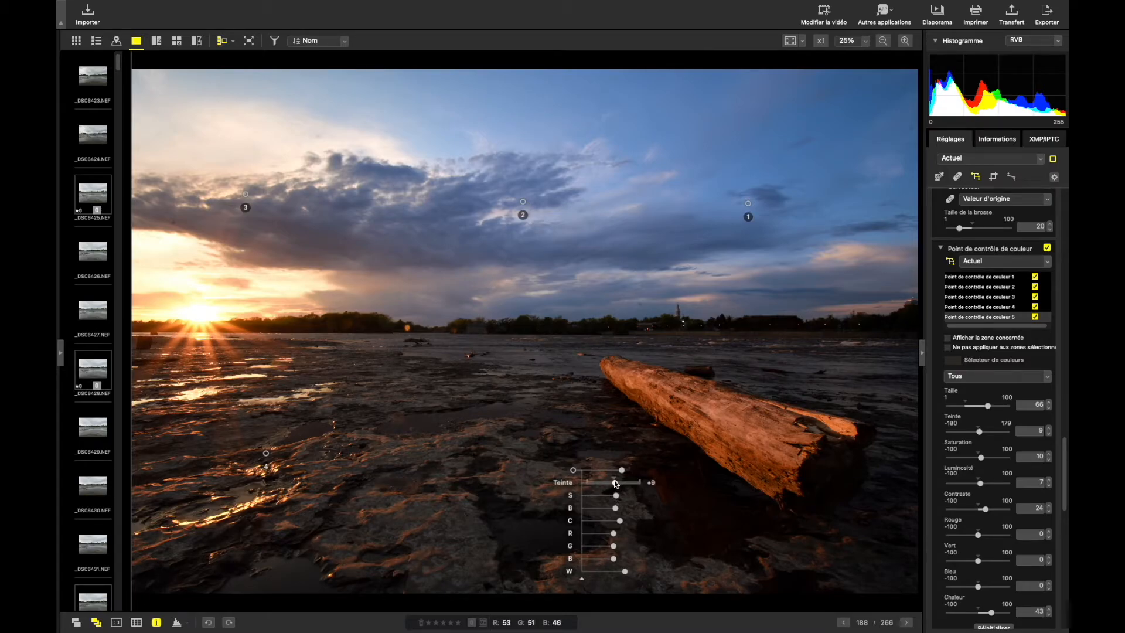
mouse_move(618, 509)
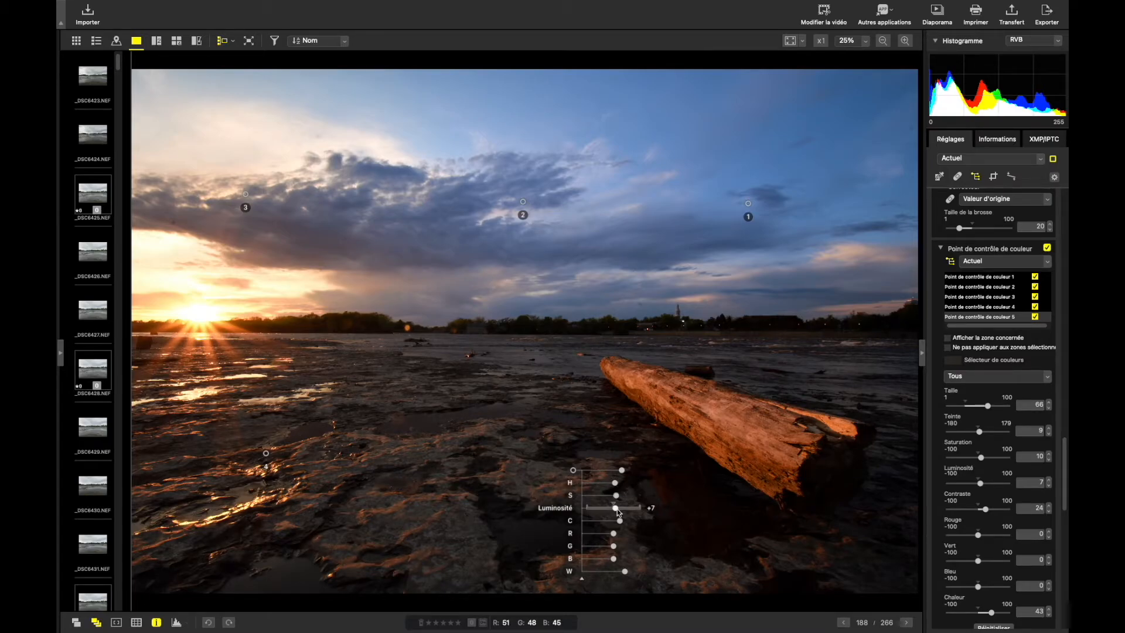
drag(618, 508, 617, 513)
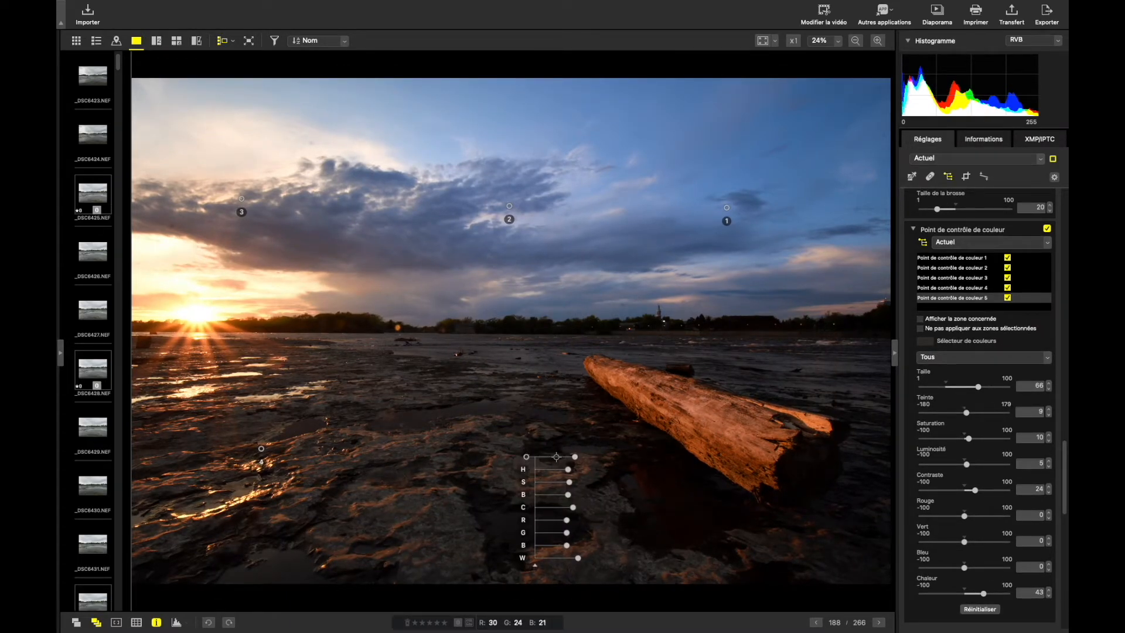
mouse_move(570, 484)
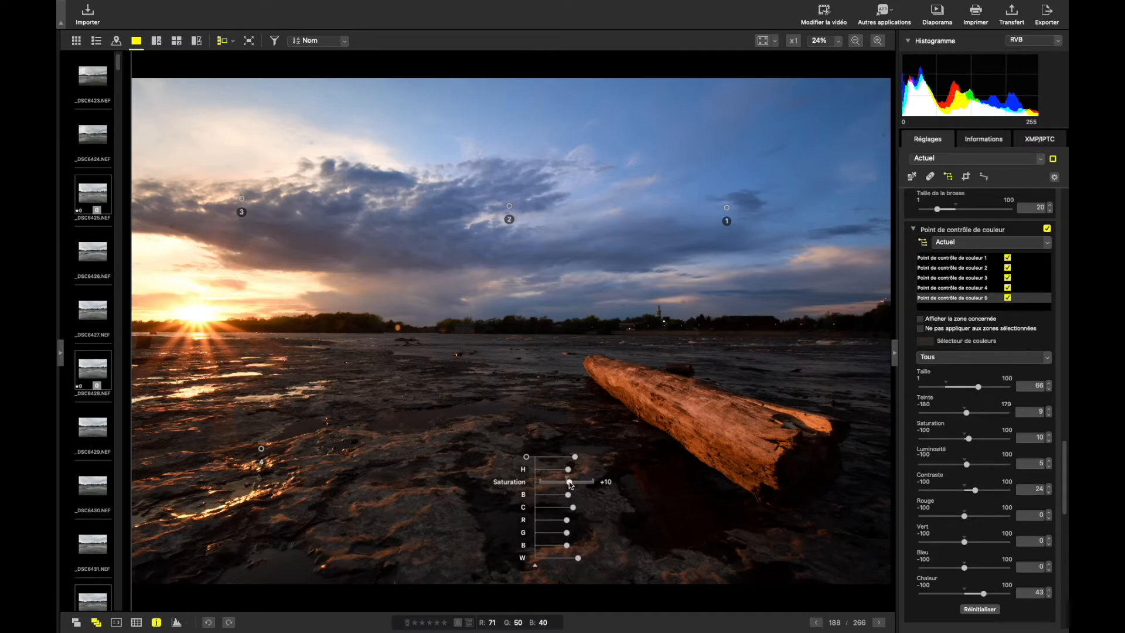
drag(570, 484, 570, 484)
mouse_move(577, 560)
drag(578, 558, 574, 559)
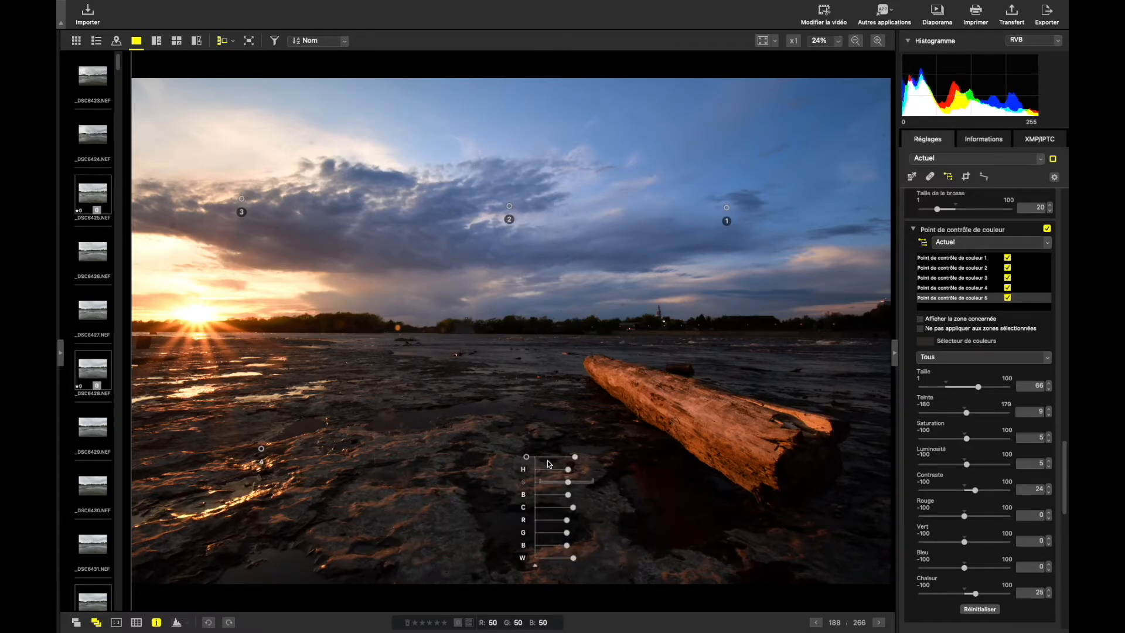
- Duplicate the central rock control point beside the log's near end and set the copy's saturation to -33
right_click(526, 456)
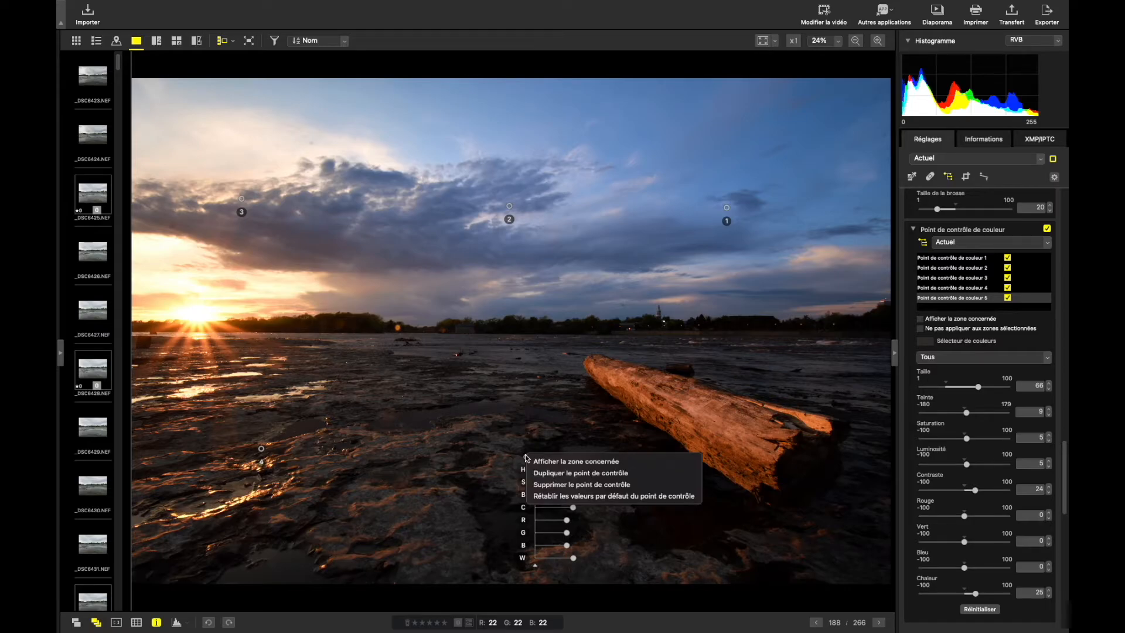
click(563, 473)
drag(804, 492, 775, 491)
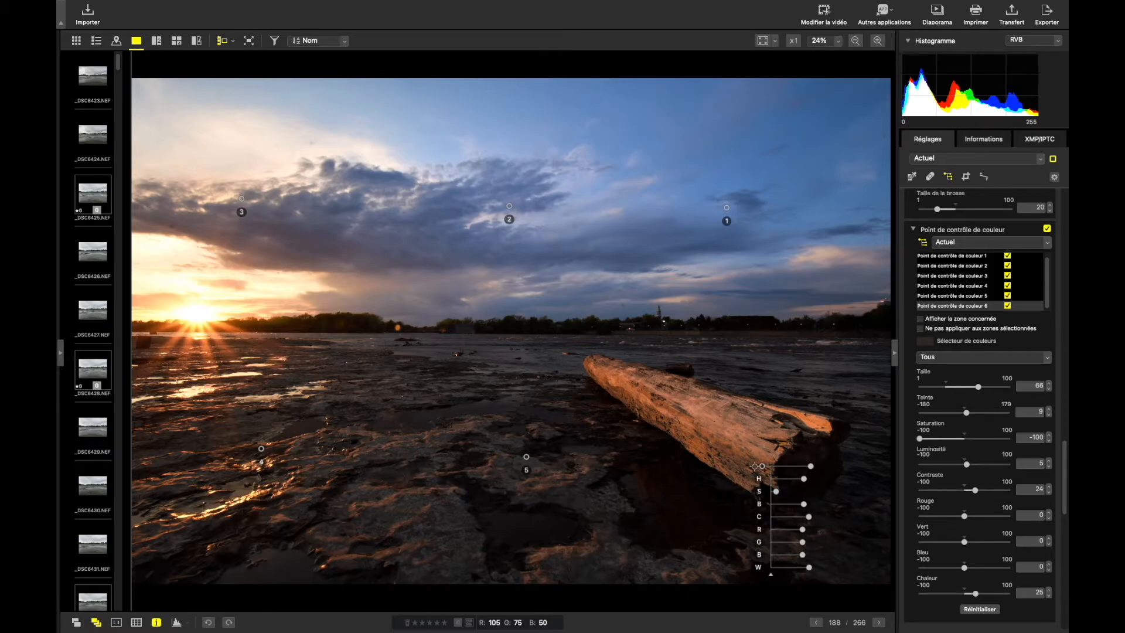
click(776, 491)
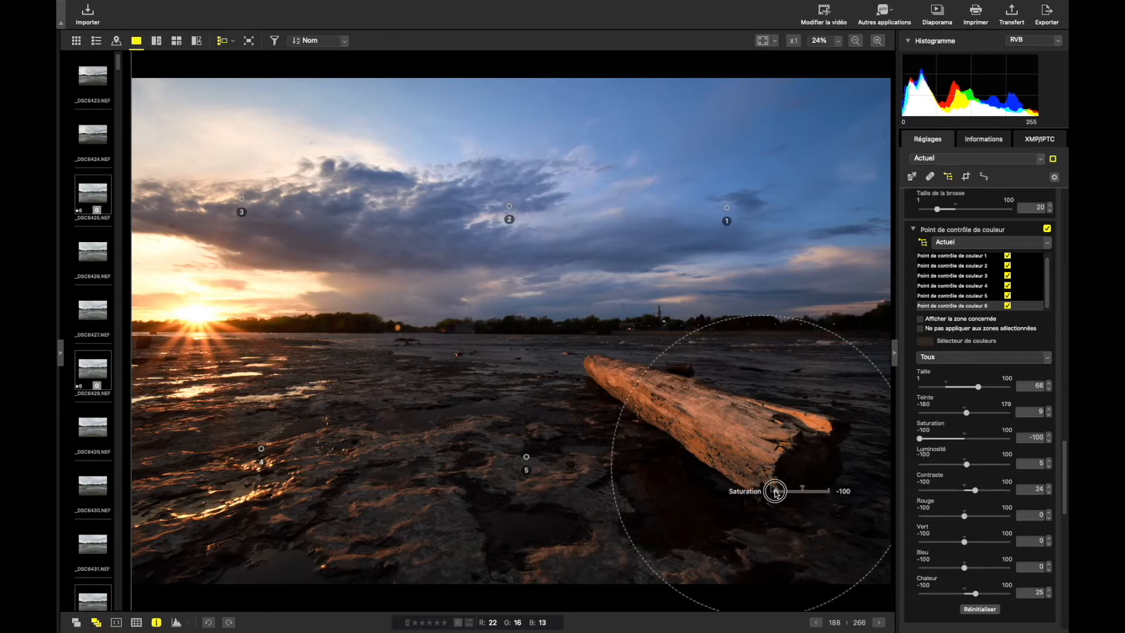
drag(776, 491, 793, 494)
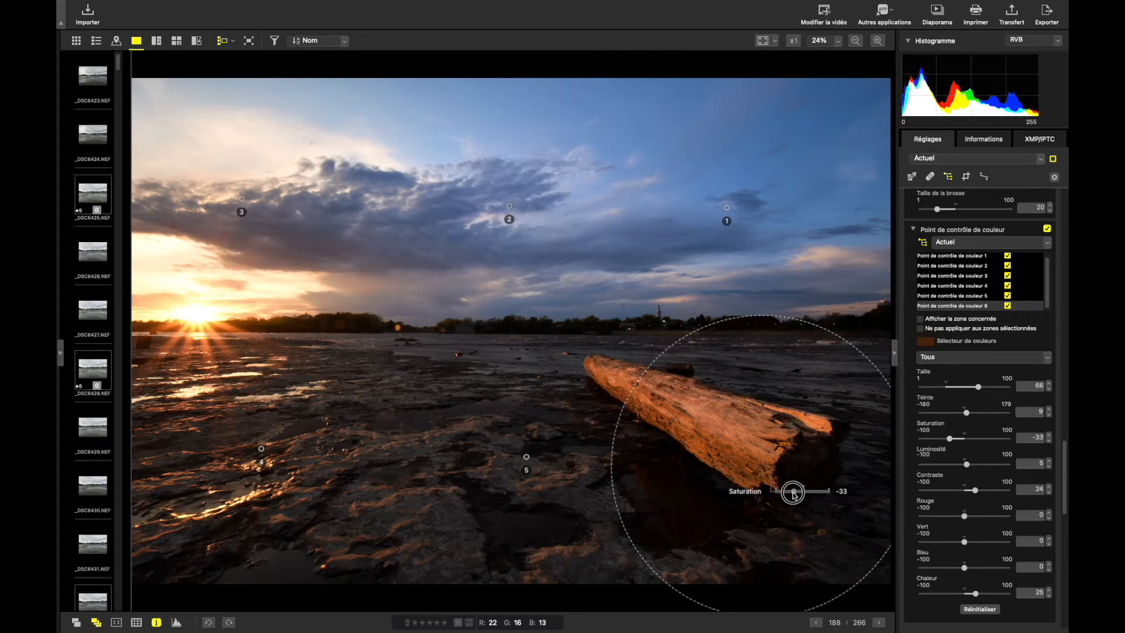
- Set the brightness of the control point beside the log to 0 and its warmth to 15
drag(794, 495, 801, 504)
click(803, 504)
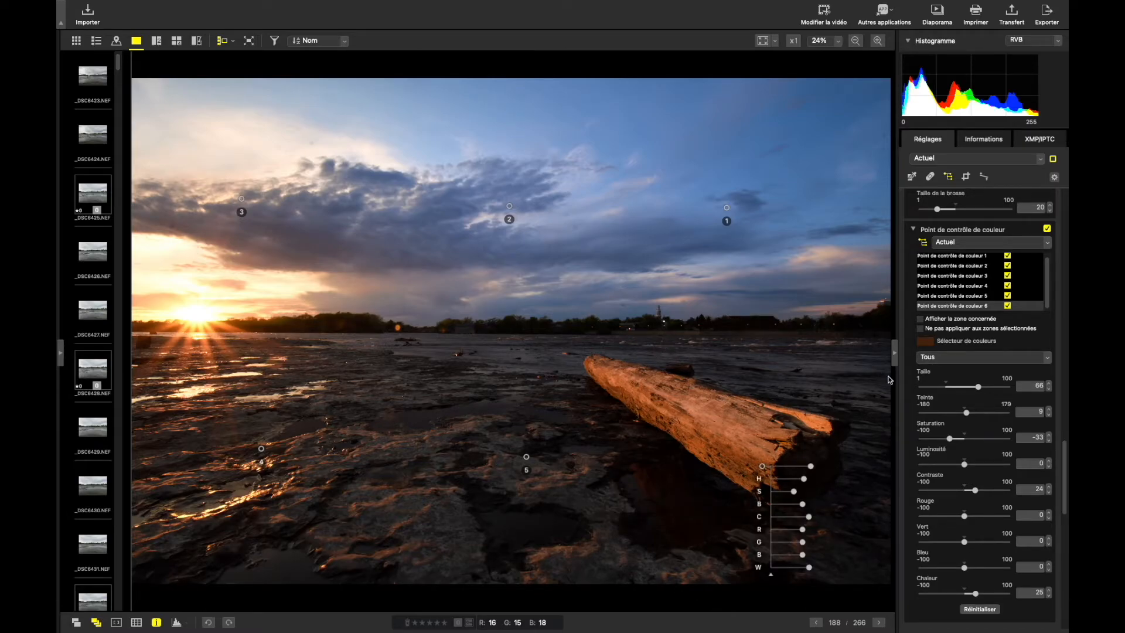
mouse_move(806, 518)
mouse_move(809, 570)
drag(808, 568, 807, 568)
- Exit the color control point tool to hide the point markers on the photo
scroll(952, 360, down, 3)
scroll(951, 360, up, 20)
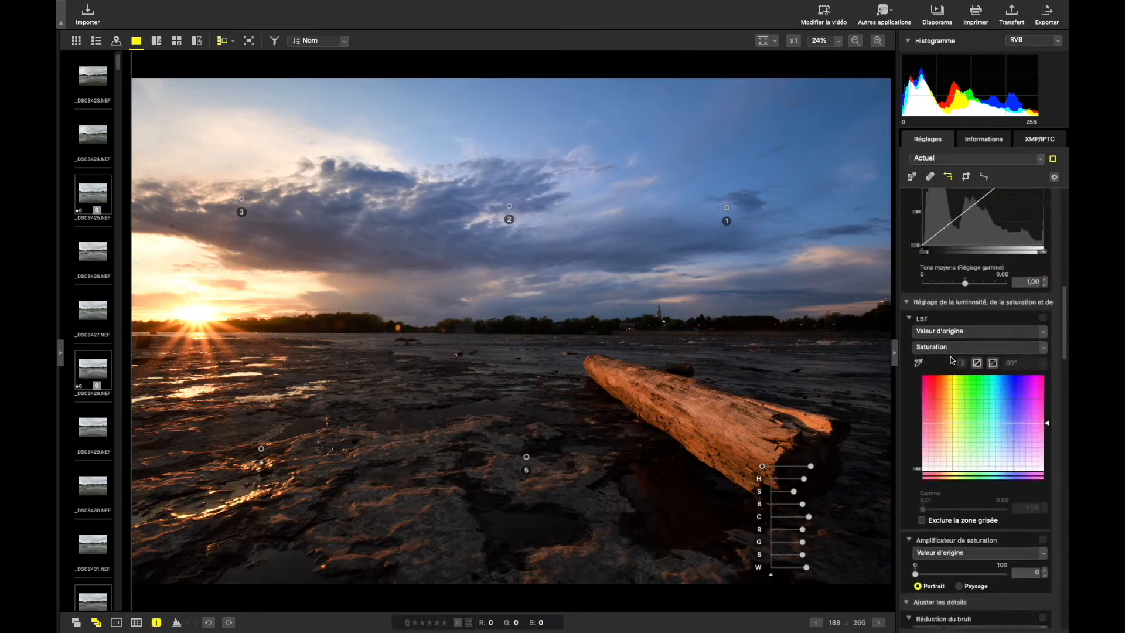
click(950, 178)
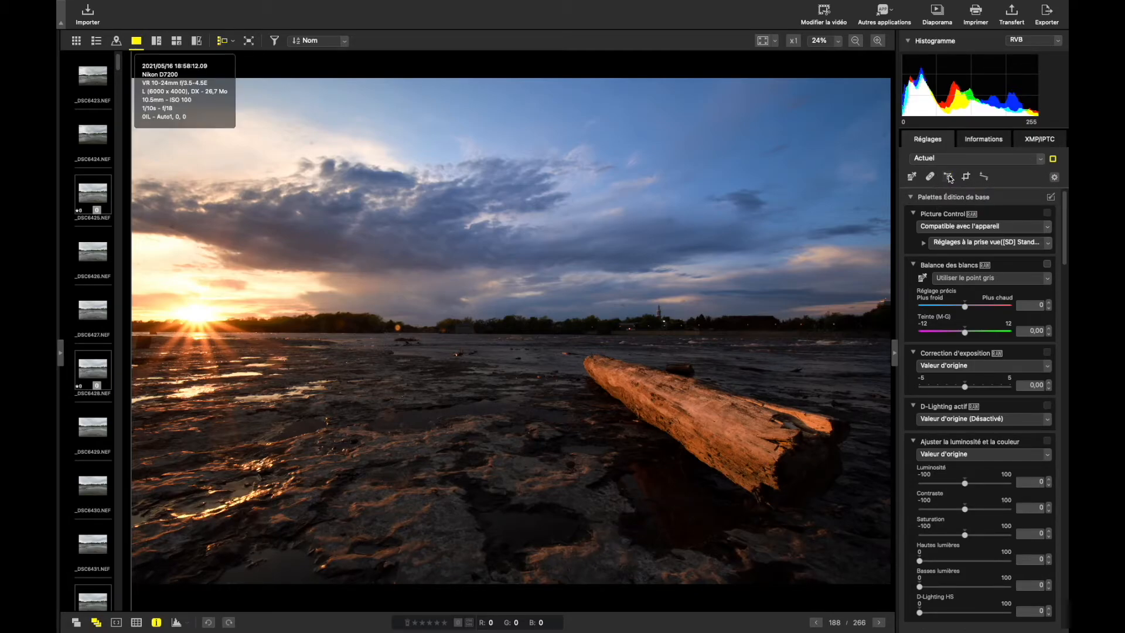
click(950, 178)
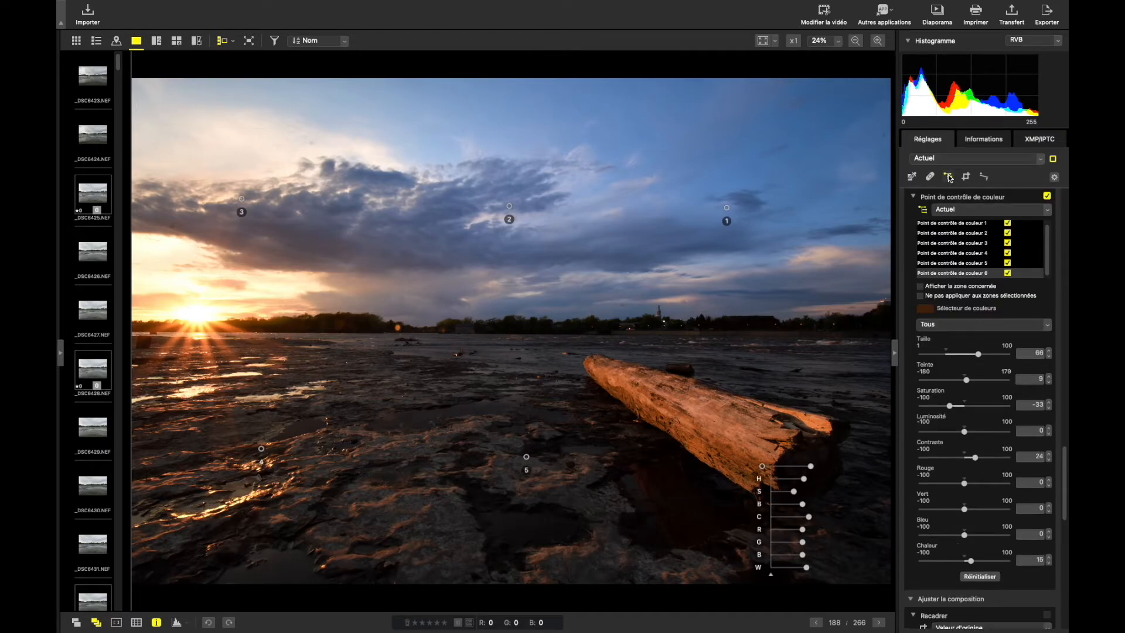
click(950, 178)
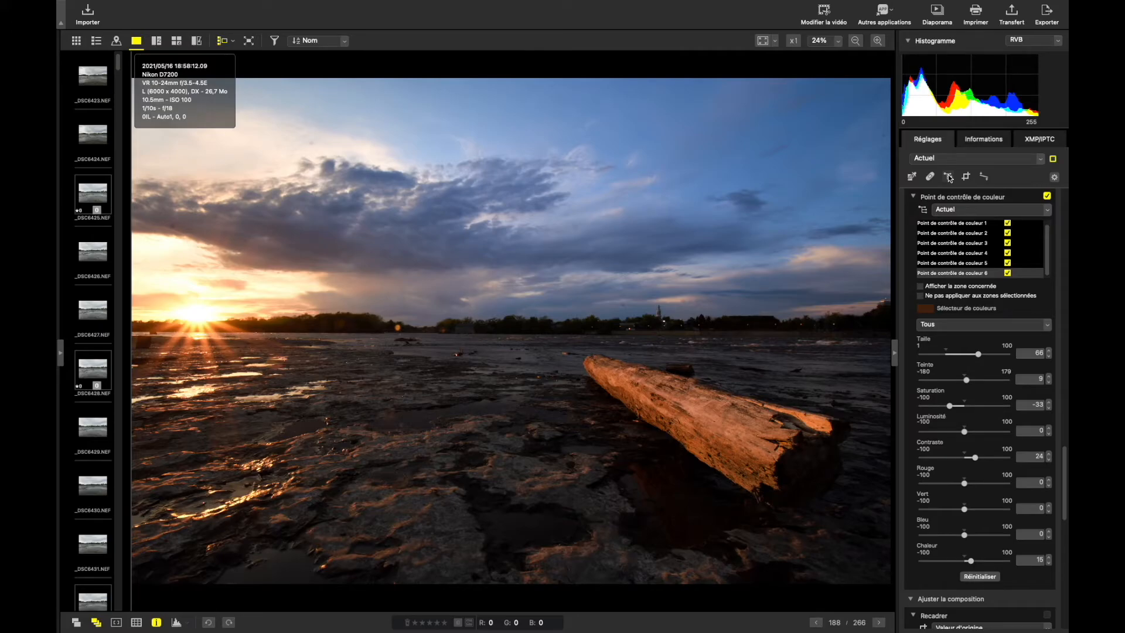
- Try an exposure correction of 0.05, compare the photo with and without it, and leave the correction off
scroll(982, 287, up, 20)
scroll(983, 288, down, 1)
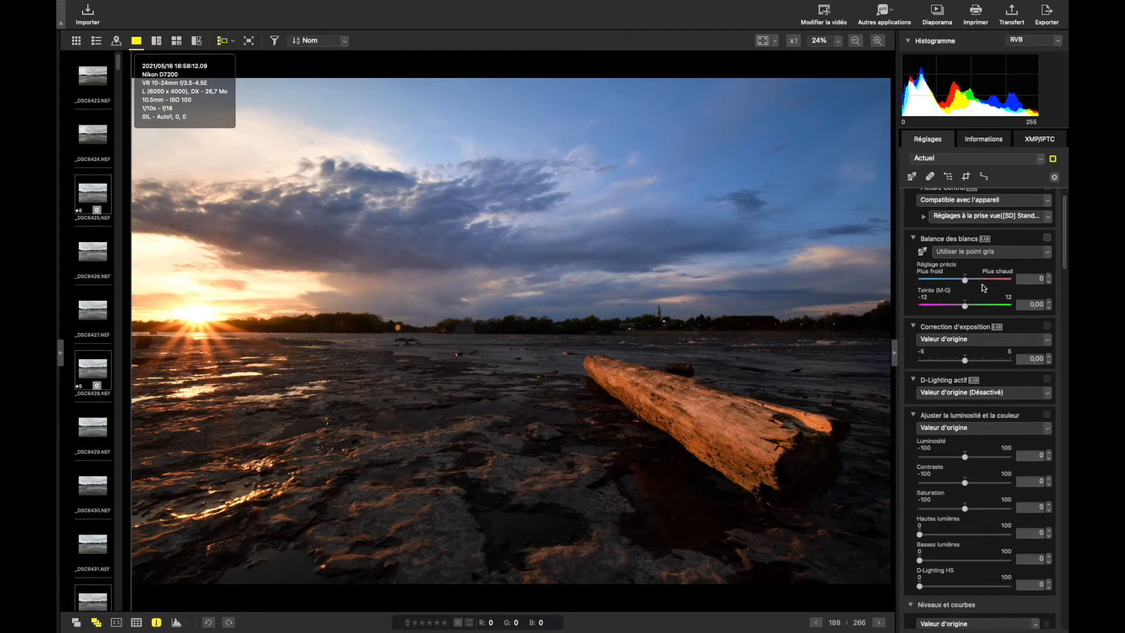
scroll(984, 287, down, 4)
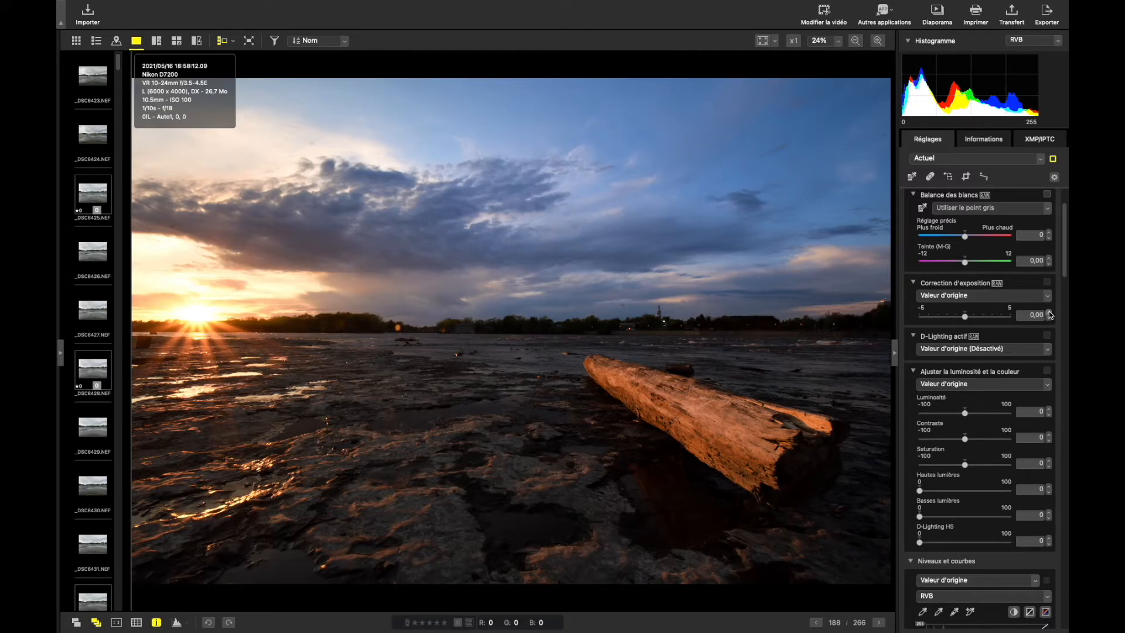
click(1049, 319)
mouse_move(968, 316)
mouse_down()
mouse_move(979, 316)
mouse_move(965, 318)
mouse_up()
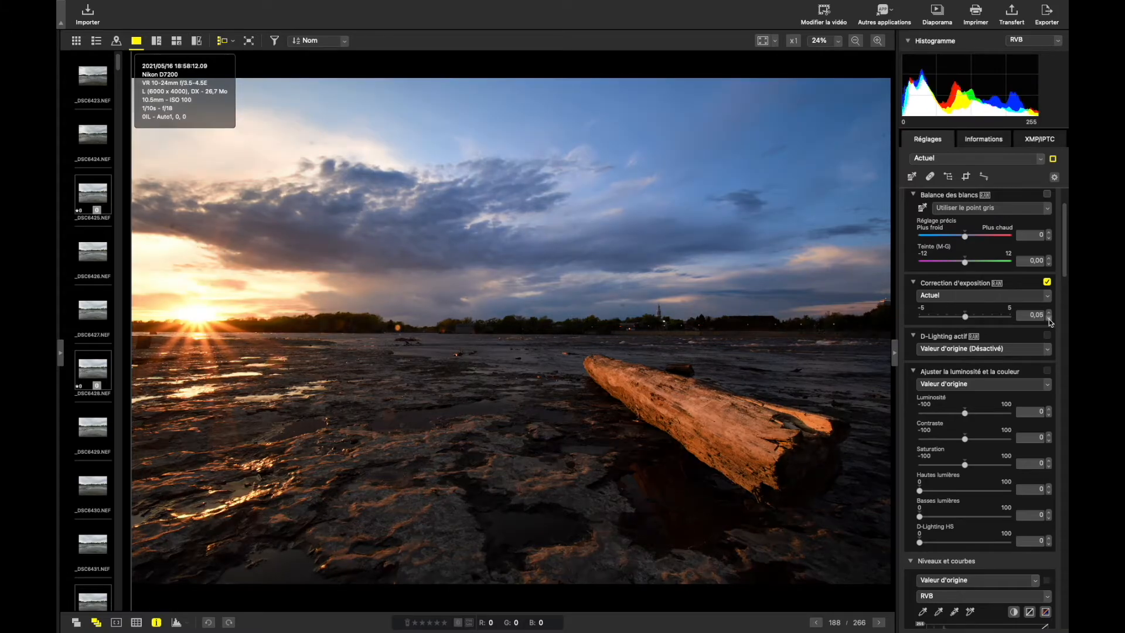
click(1047, 284)
click(1048, 283)
click(1047, 283)
click(1047, 284)
click(1047, 283)
click(1047, 283)
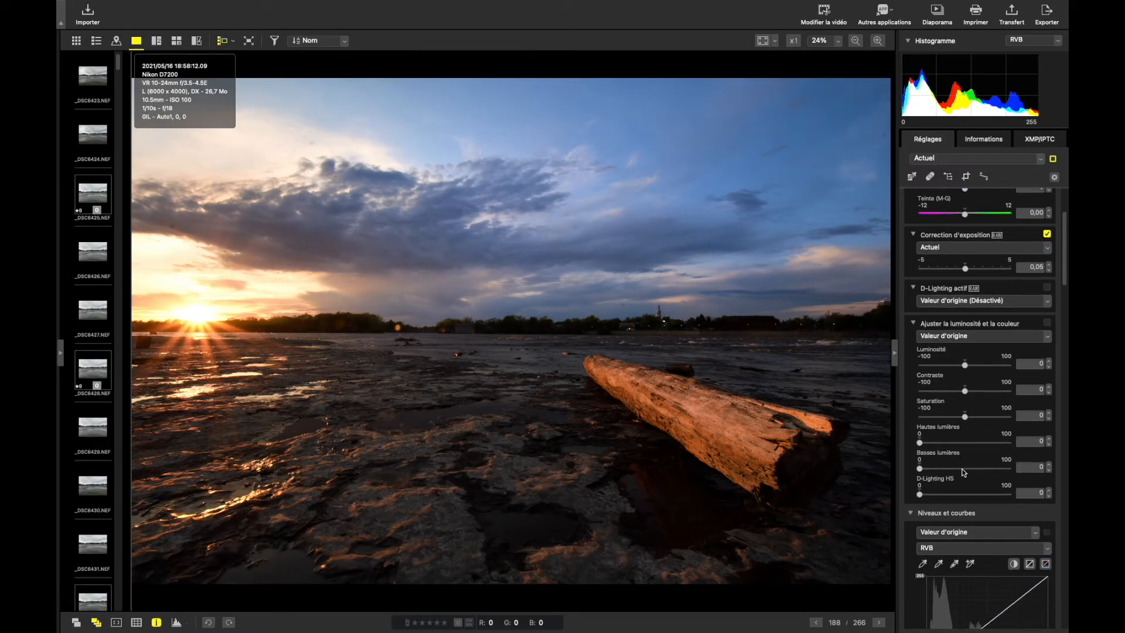
scroll(964, 472, up, 3)
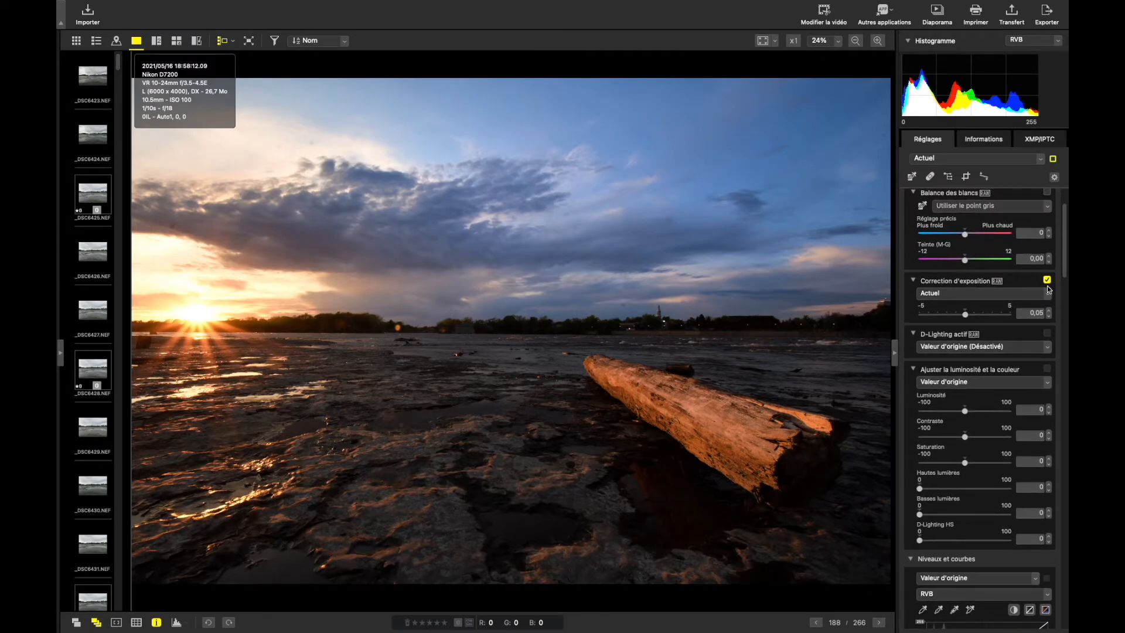
click(1047, 281)
- Set the low-light value to 5 and the highlights to 20, comparing the photo with and without the brightness and color adjustment
scroll(1003, 421, down, 4)
scroll(1003, 421, down, 2)
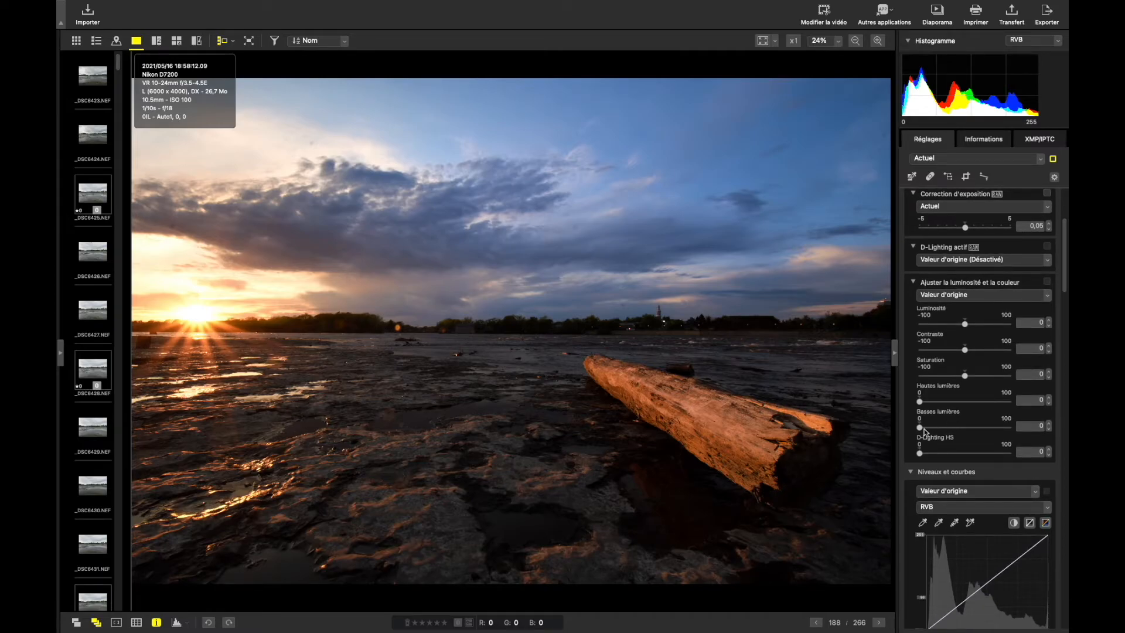
drag(921, 430, 925, 430)
click(1047, 282)
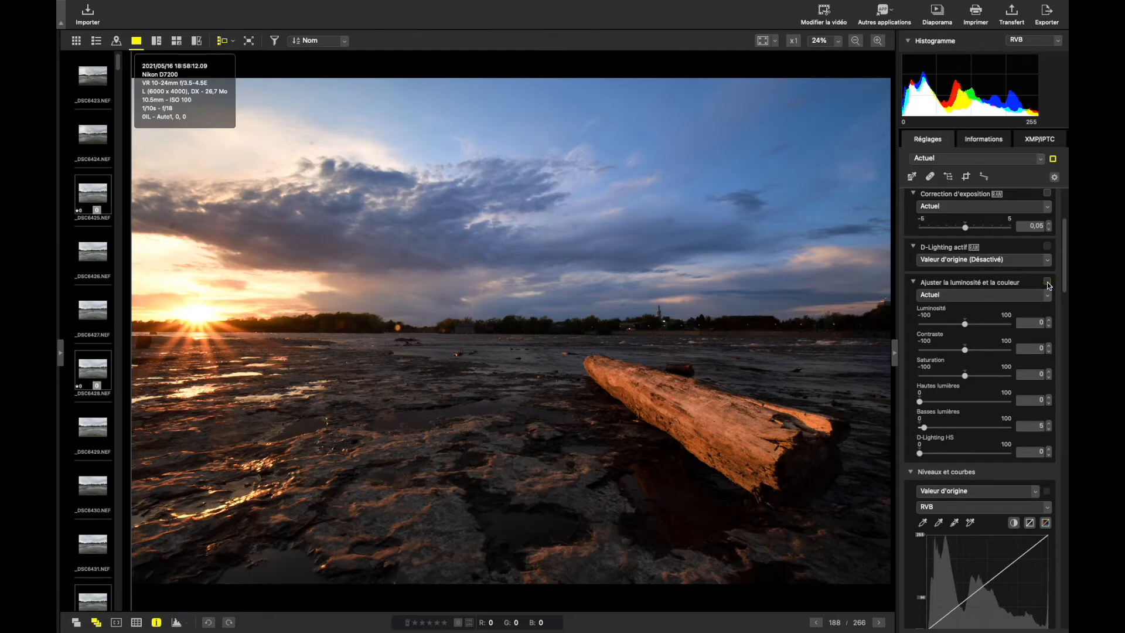
click(1047, 281)
click(1047, 282)
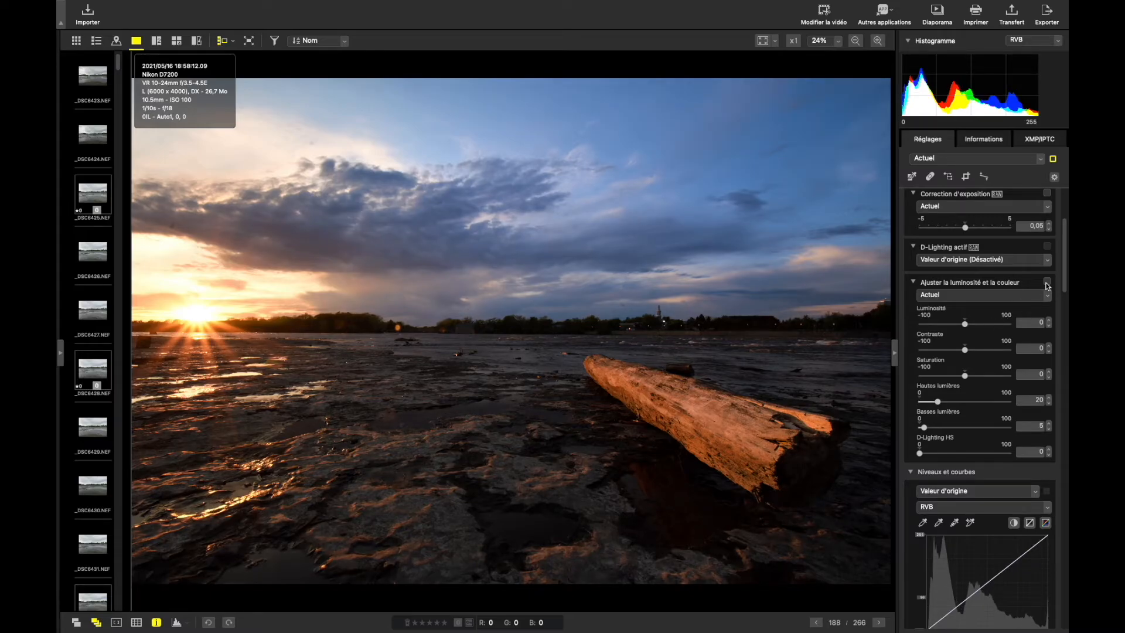
click(1047, 281)
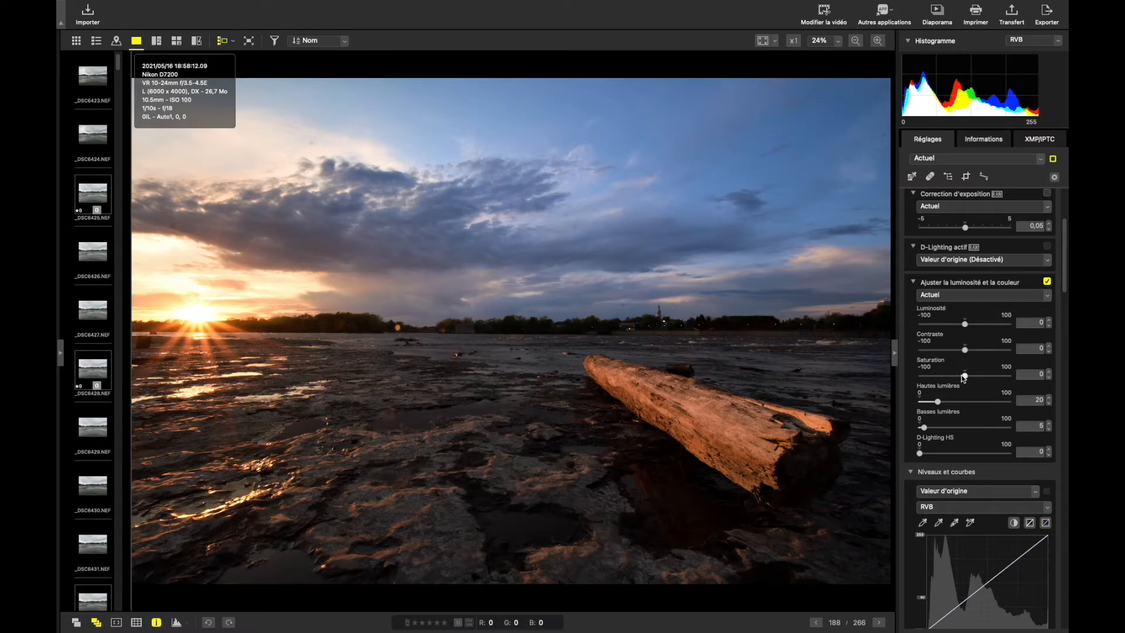
- Set the photo's overall saturation to 5
drag(965, 375, 973, 379)
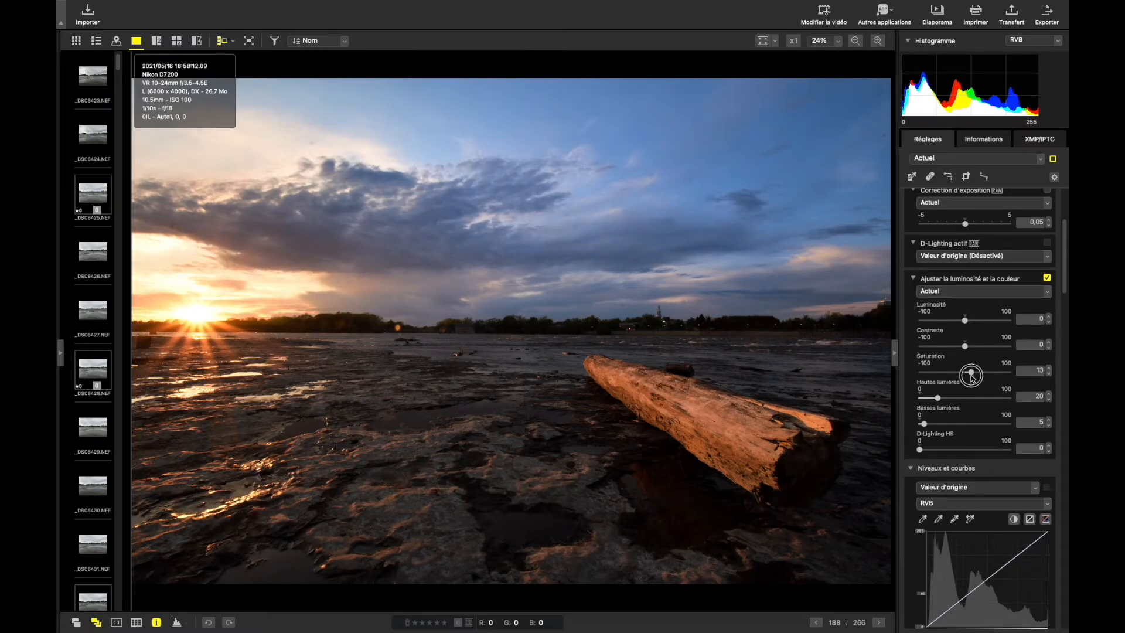
drag(971, 373, 969, 373)
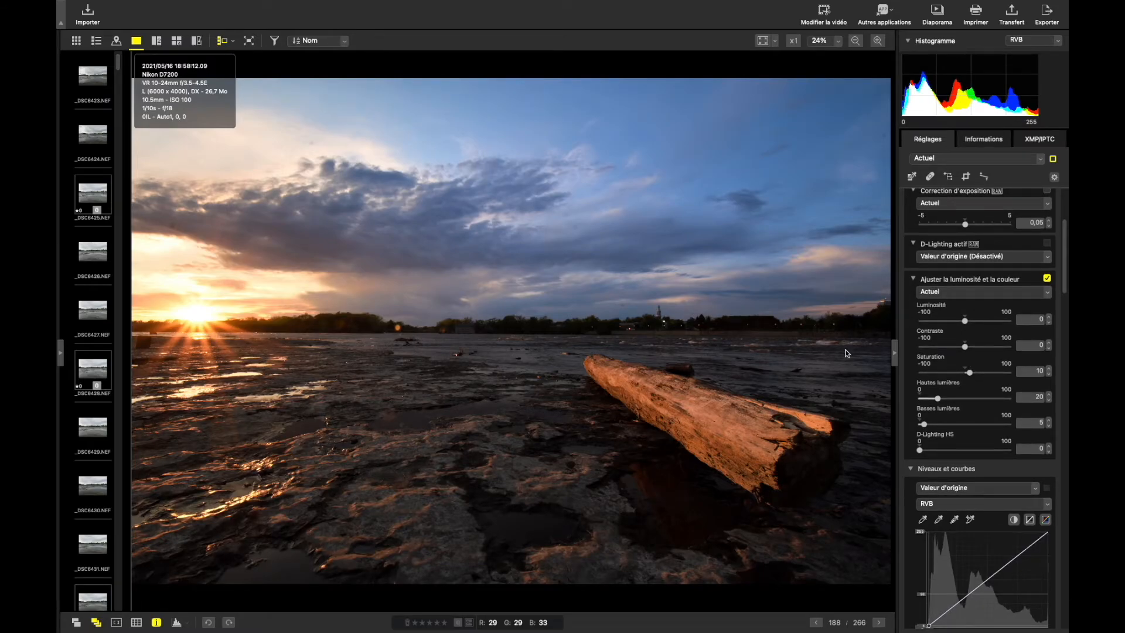
click(1049, 374)
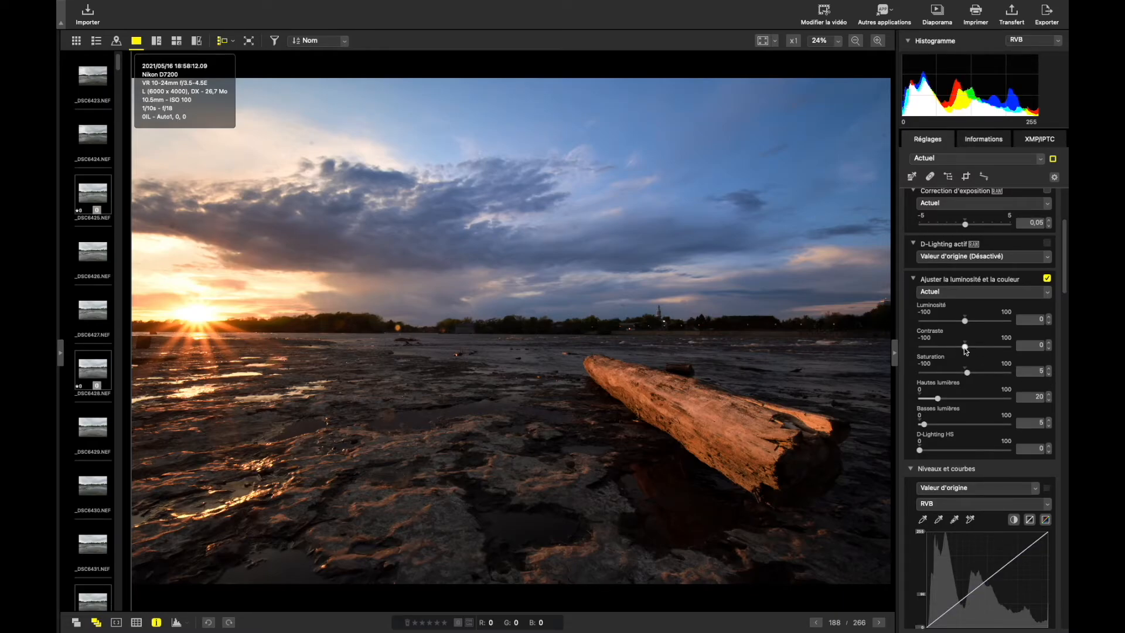
- Try overall contrast values of 9 and 3, and reset the contrast to 0
mouse_move(965, 347)
mouse_down()
mouse_move(988, 347)
mouse_move(967, 347)
mouse_up()
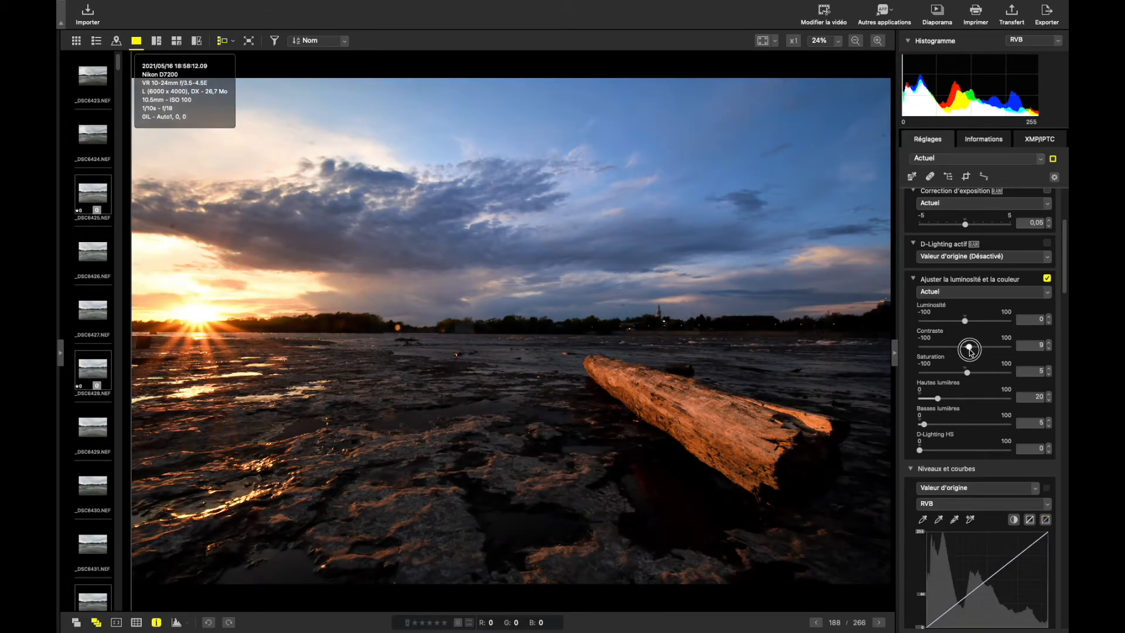
click(1048, 348)
click(1048, 348)
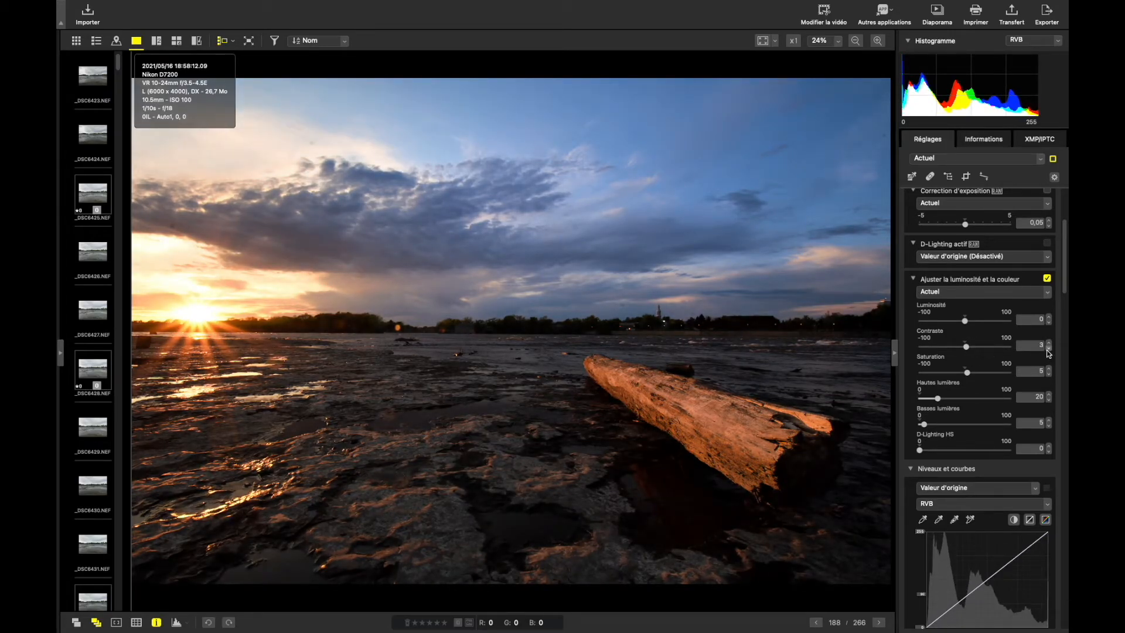
click(964, 348)
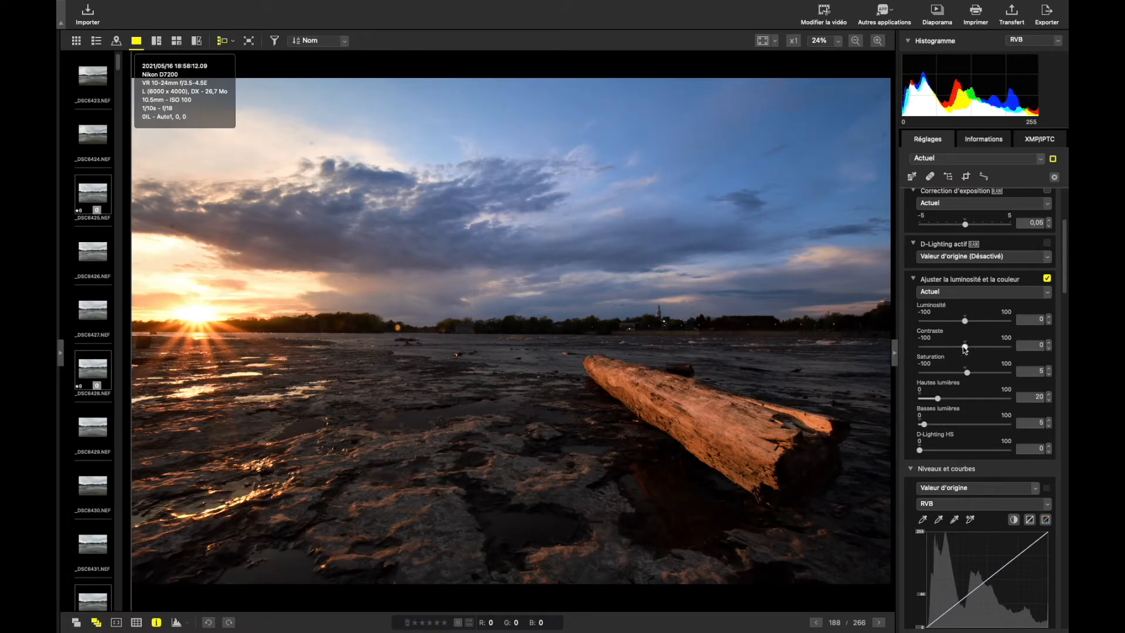
- Shape a gentle RGB S-curve, compare the photo with and without it, and set the midtone gamma to 1.03
scroll(965, 345, down, 5)
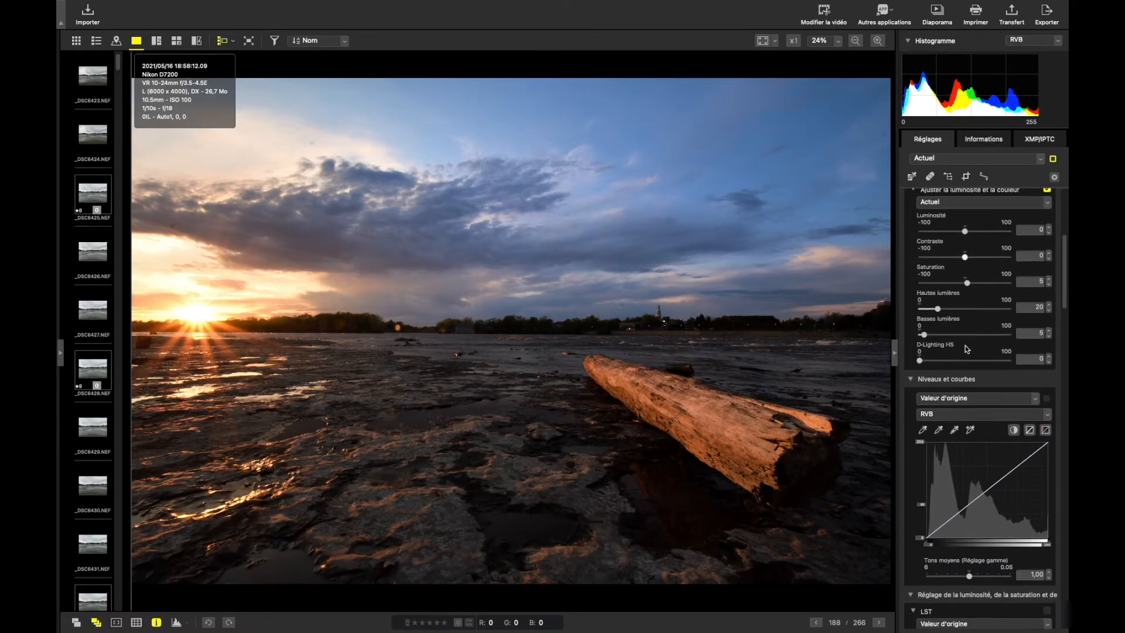
scroll(965, 346, down, 3)
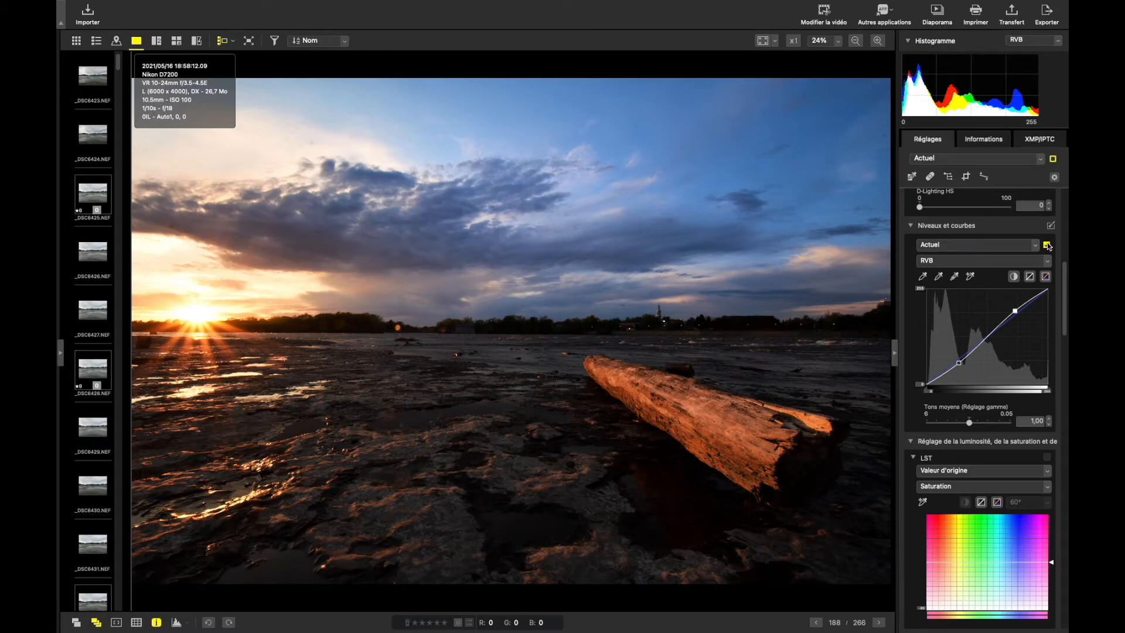
click(1047, 245)
click(1047, 246)
click(1047, 246)
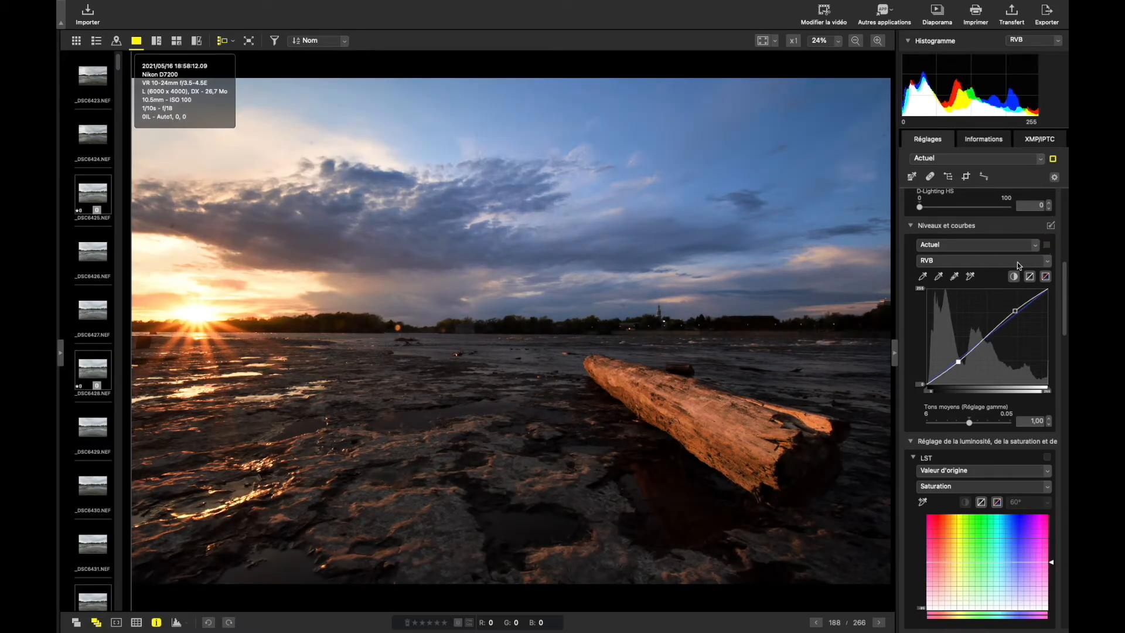
scroll(1000, 283, down, 5)
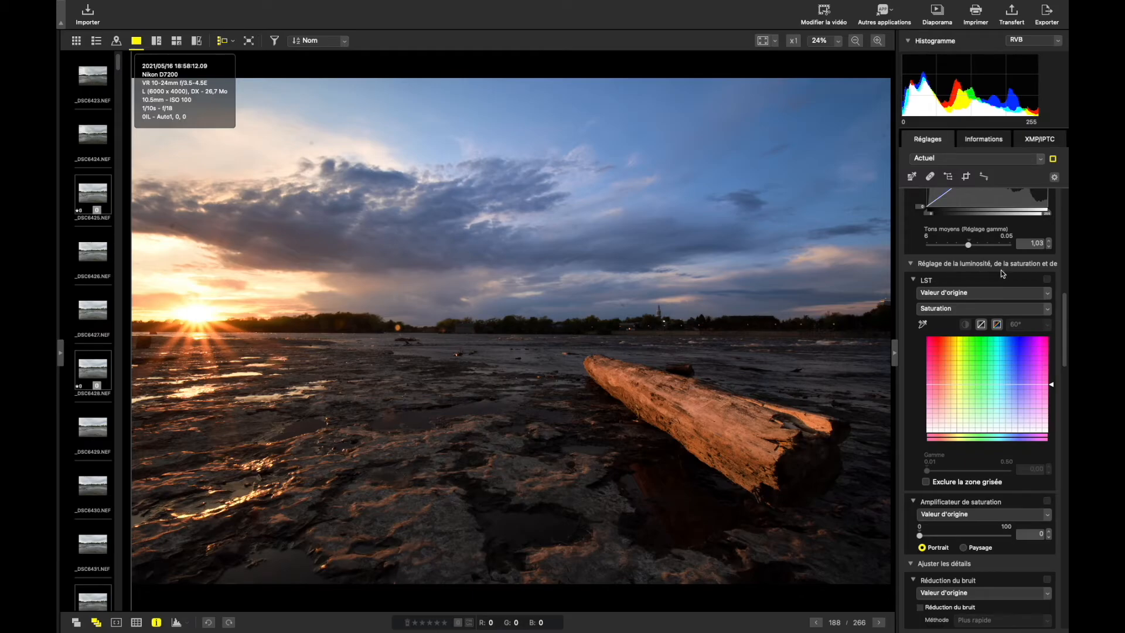
- Review the LST color modes without changing them, and set the saturation booster to 5 with the Paysage option
click(985, 310)
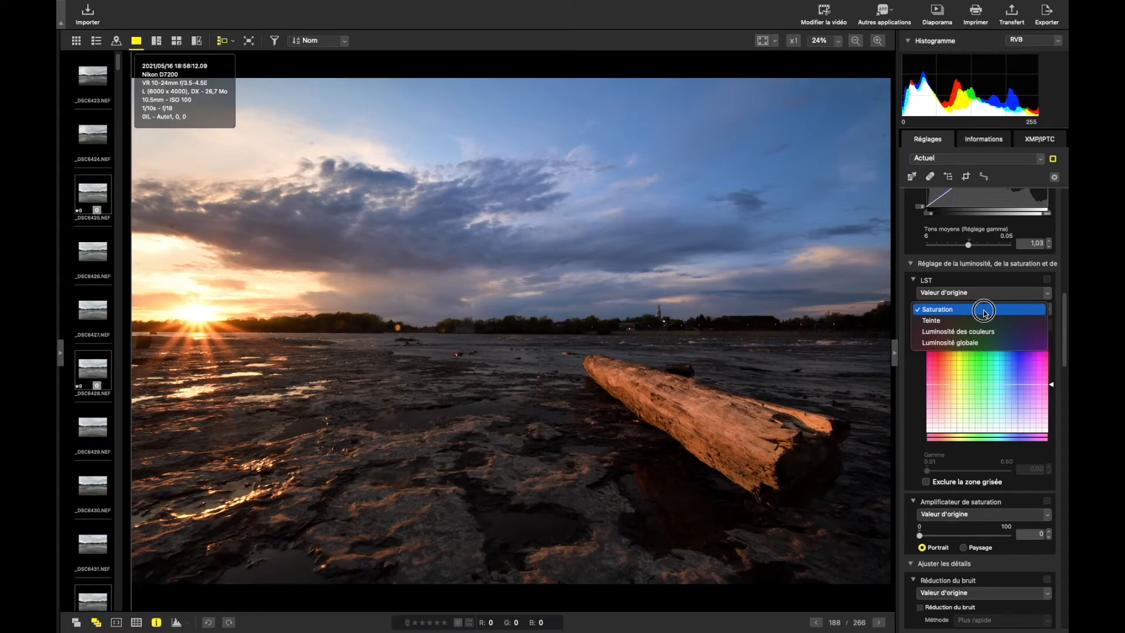
click(1014, 283)
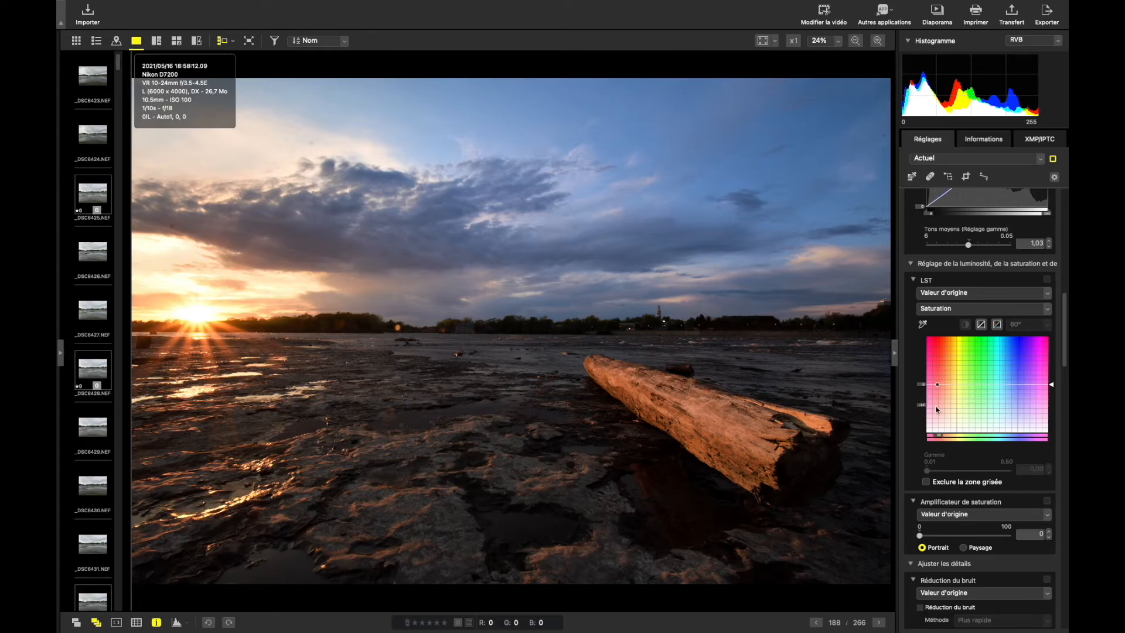
scroll(936, 410, down, 5)
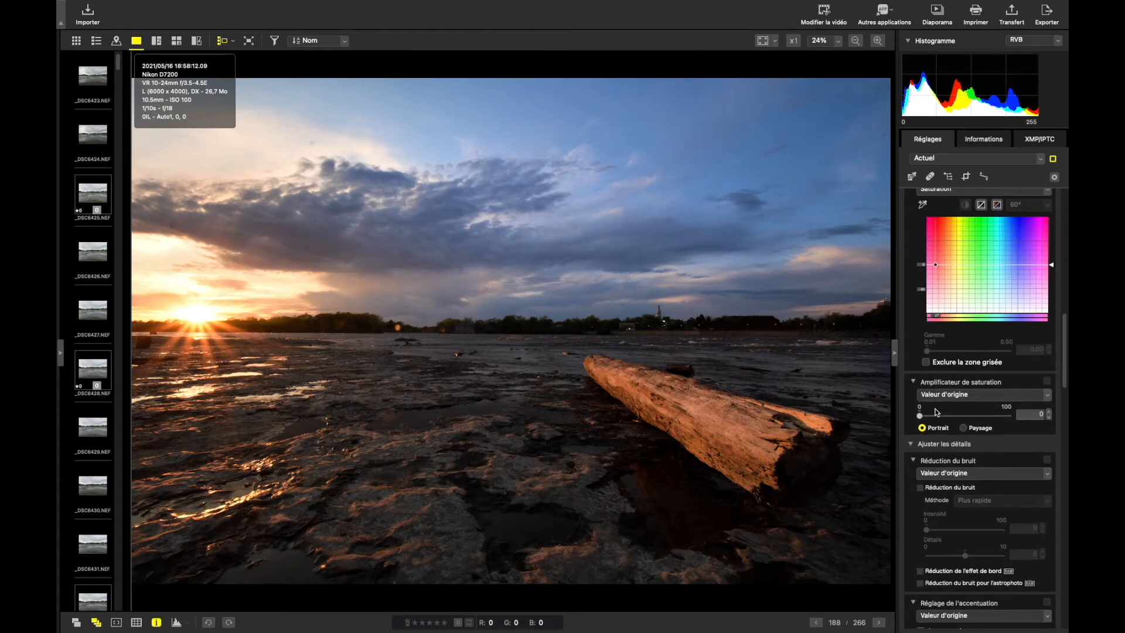
scroll(936, 412, down, 1)
click(964, 415)
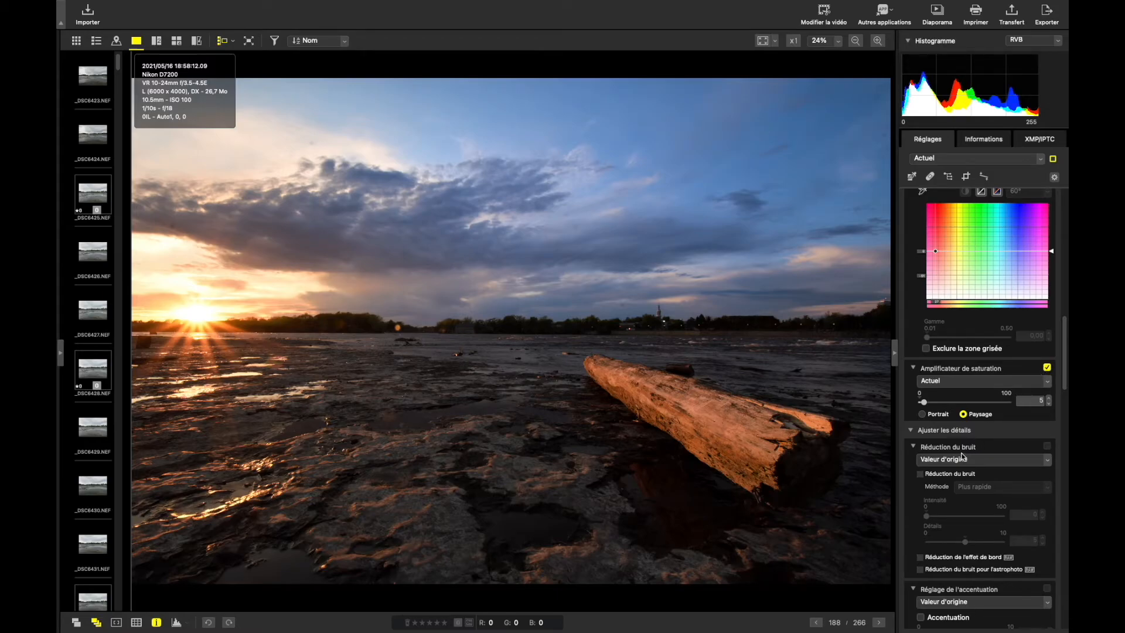
- Enable sharpening for the photo with an Accentuation value of 1
scroll(961, 452, down, 5)
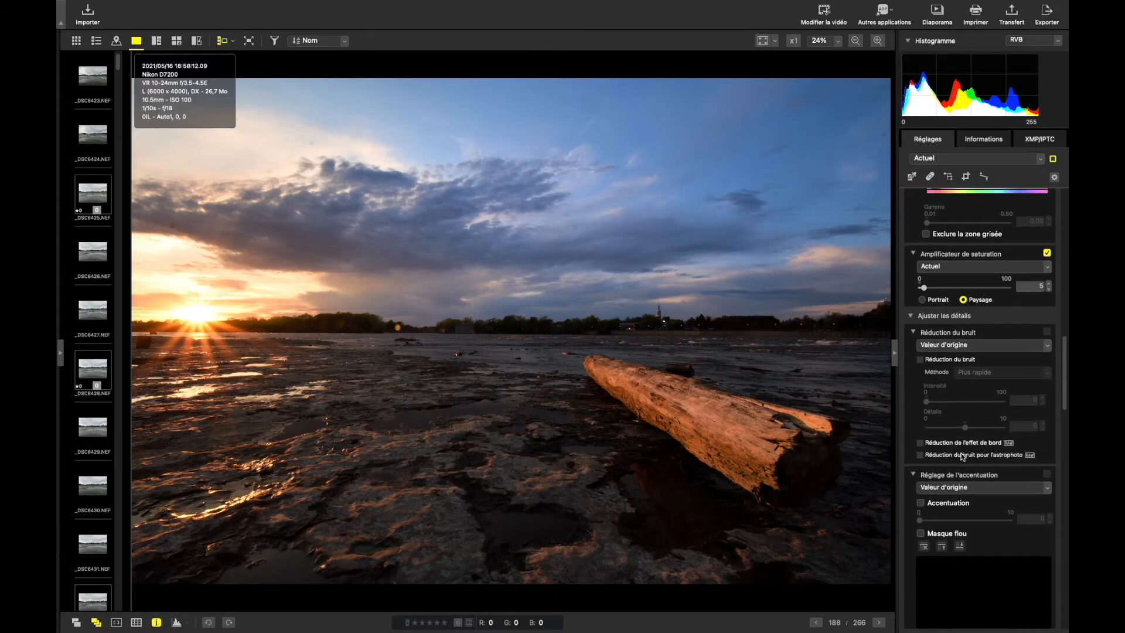
scroll(961, 456, down, 6)
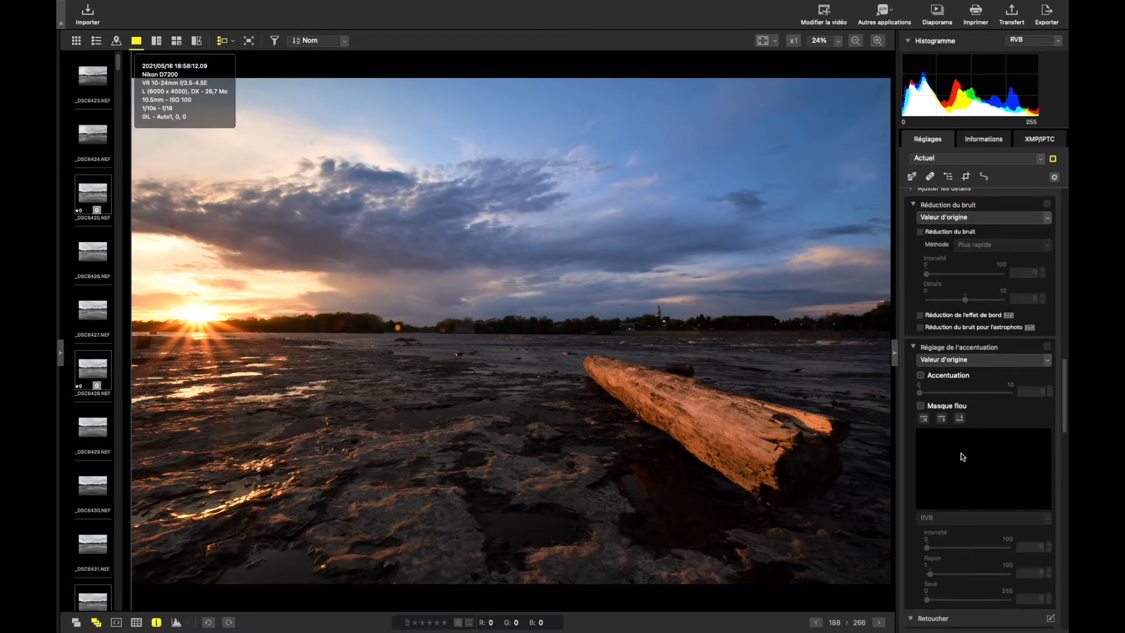
click(1049, 379)
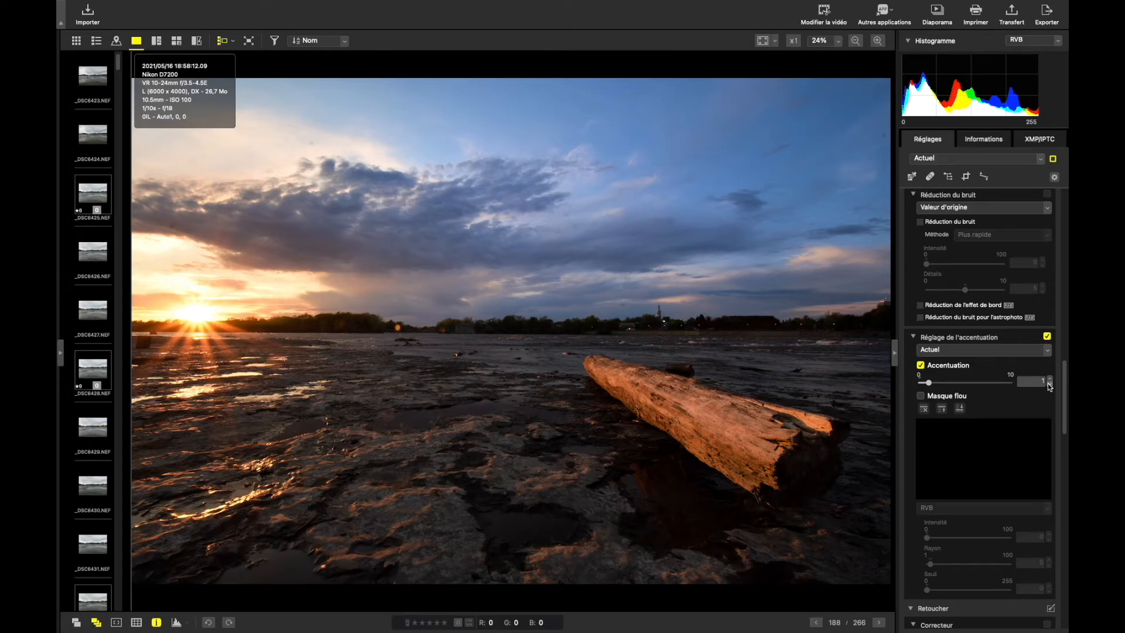
click(1049, 384)
click(1049, 379)
- Activate the retouch brush, view the sky at 50% zoom to locate dust spots, and hide the photo information overlay
scroll(996, 404, up, 15)
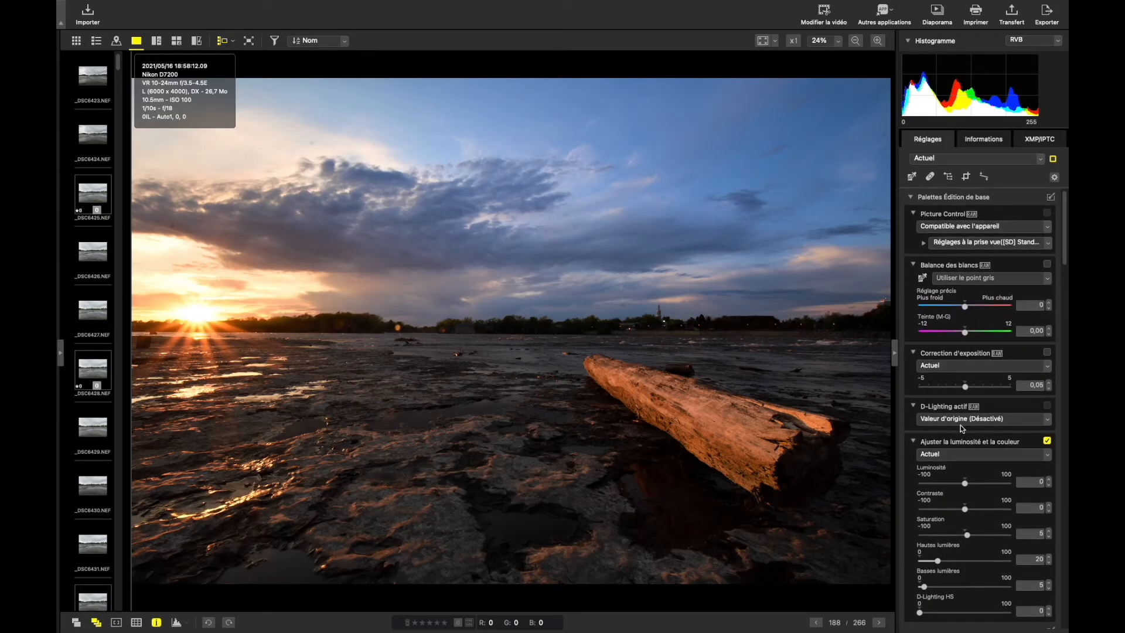
scroll(961, 424, down, 1)
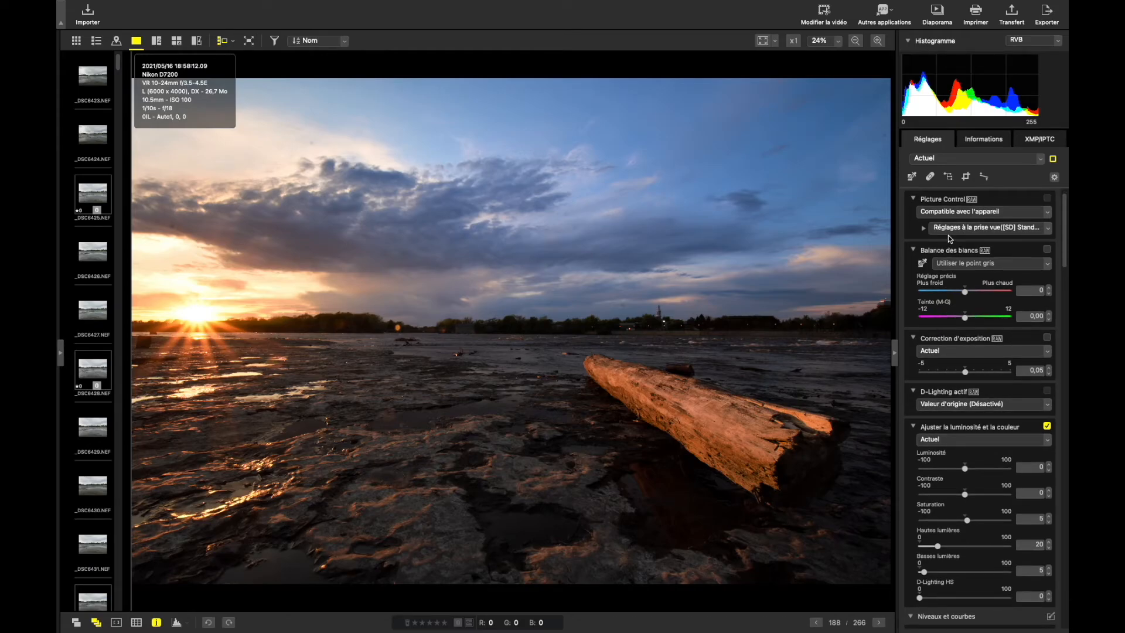
click(929, 177)
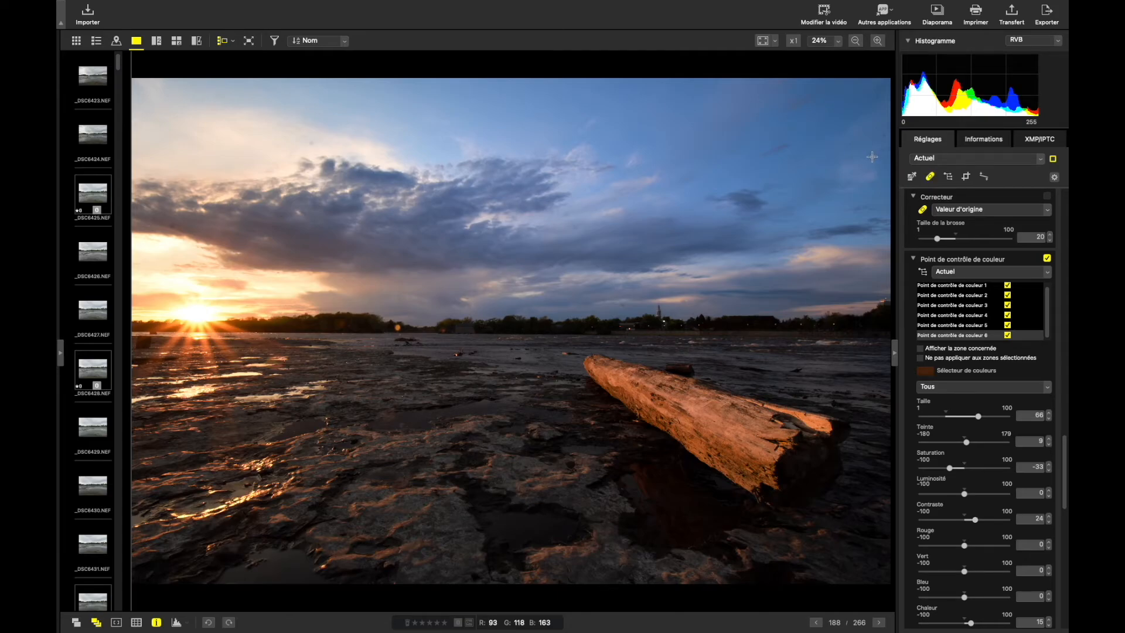
key(space)
mouse_move(346, 134)
mouse_down()
mouse_move(472, 175)
mouse_move(427, 181)
mouse_up()
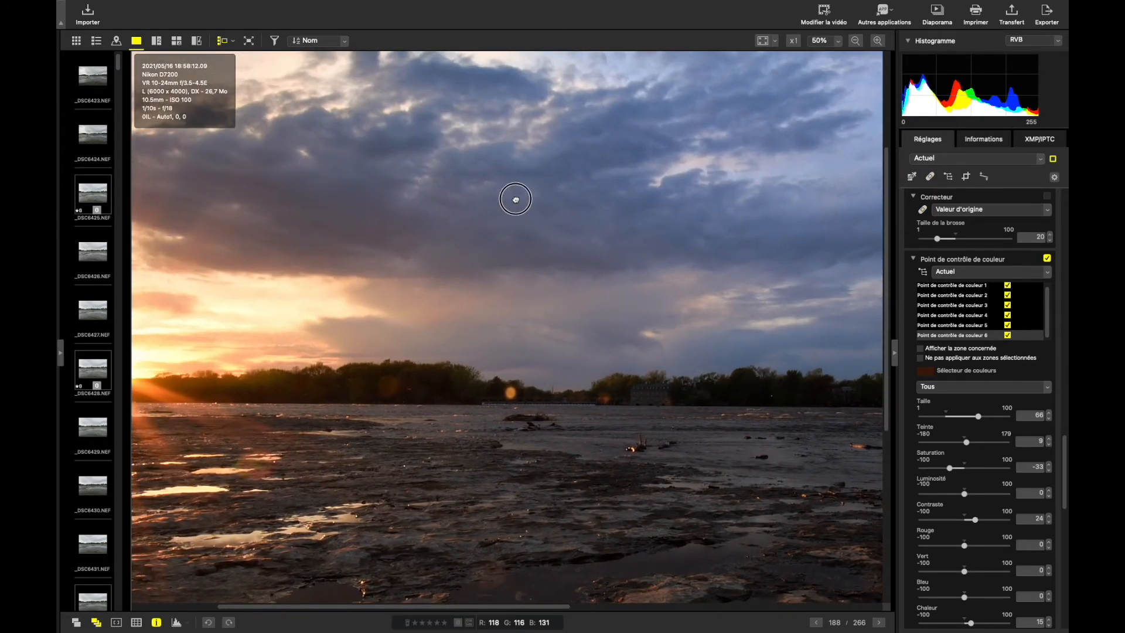
drag(515, 196, 660, 213)
drag(300, 179, 332, 303)
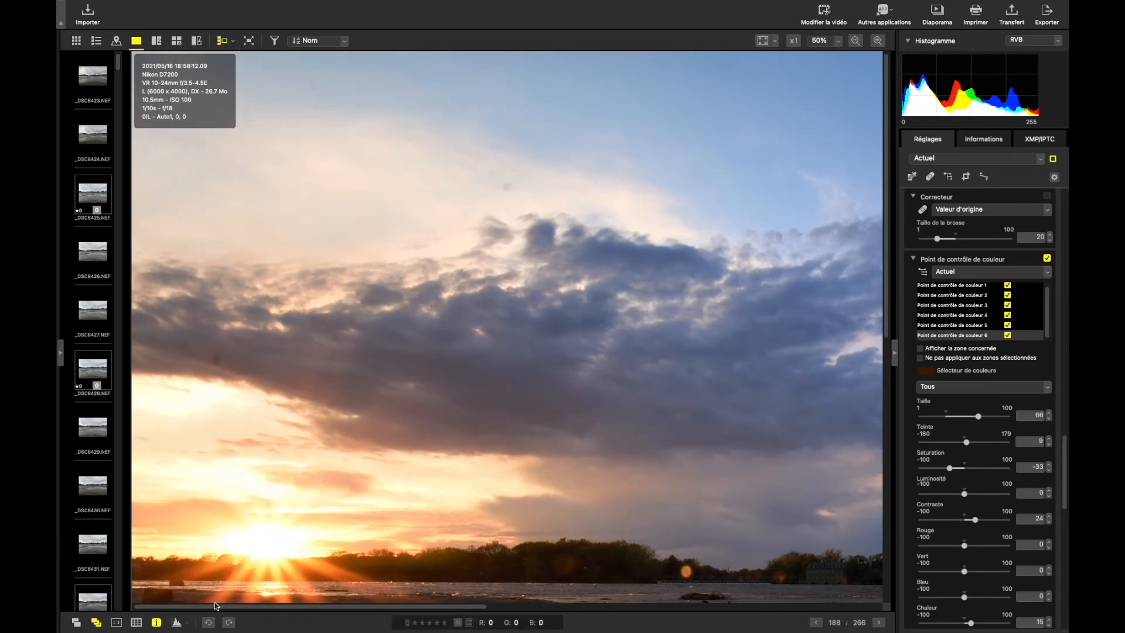
click(156, 624)
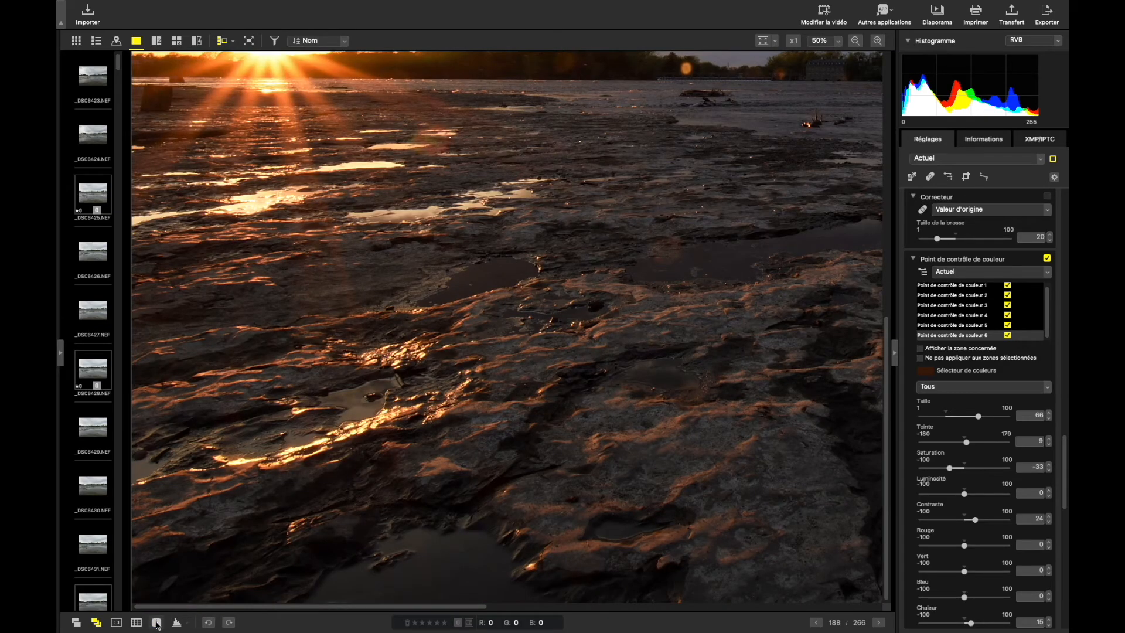
- Remove the dust spots from the clouds and bright sky with the size 20 retouch brush
drag(314, 198, 322, 425)
drag(356, 198, 351, 307)
mouse_move(270, 261)
mouse_down()
mouse_move(268, 475)
mouse_move(274, 260)
mouse_move(362, 361)
mouse_move(432, 375)
mouse_up()
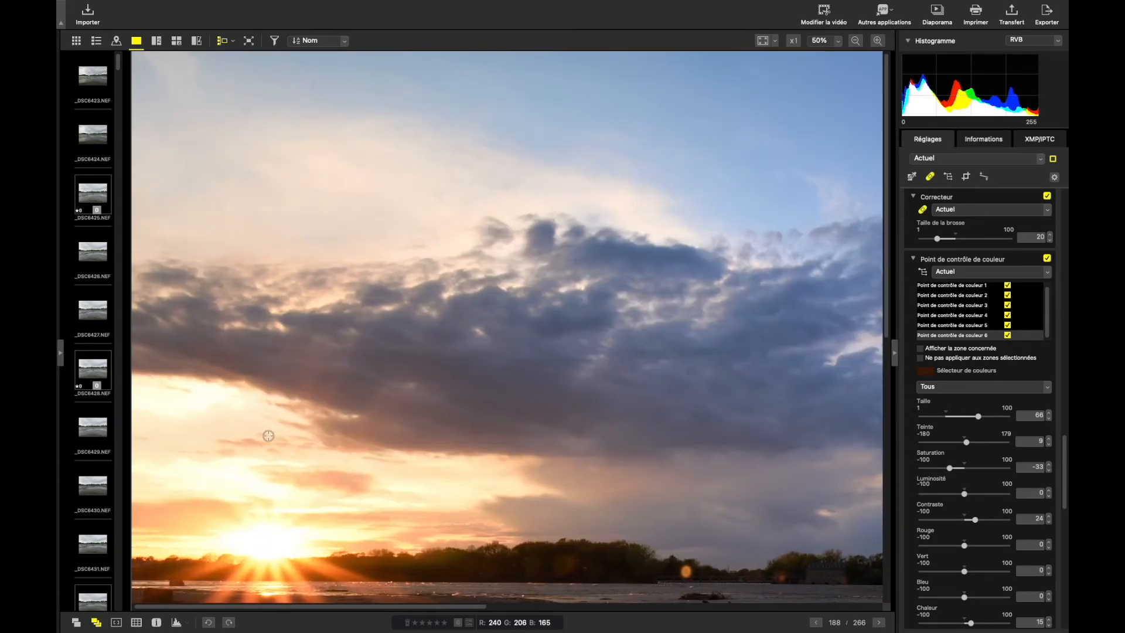
click(210, 360)
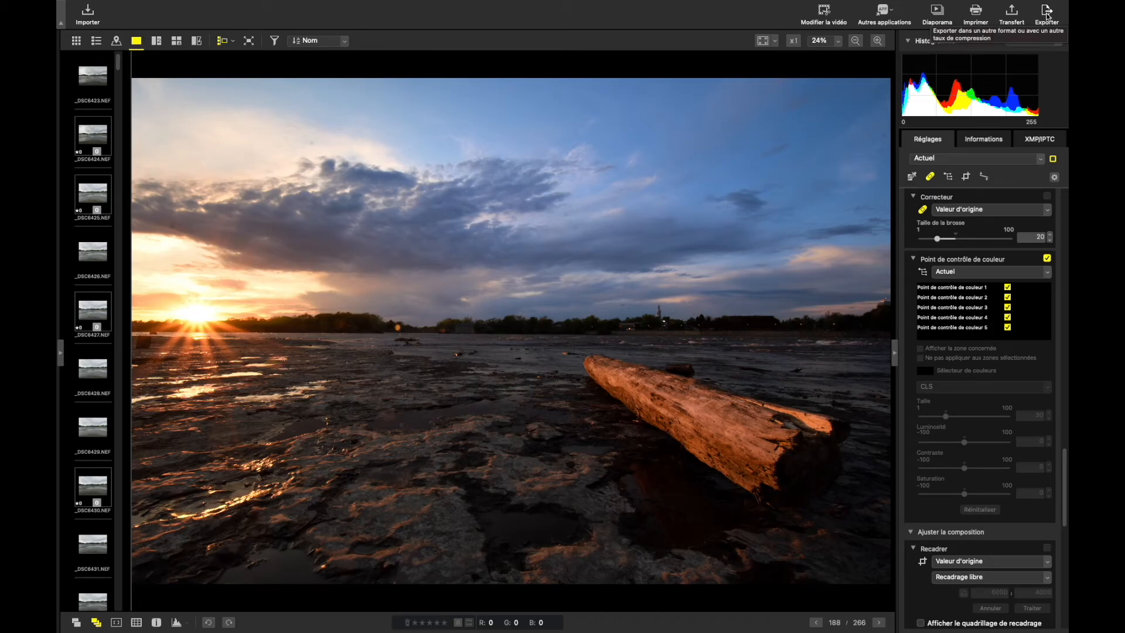
- Export the selected photo as a 16-bit TIFF into the "couché de soleil laval-terrebonne" folder
click(1047, 15)
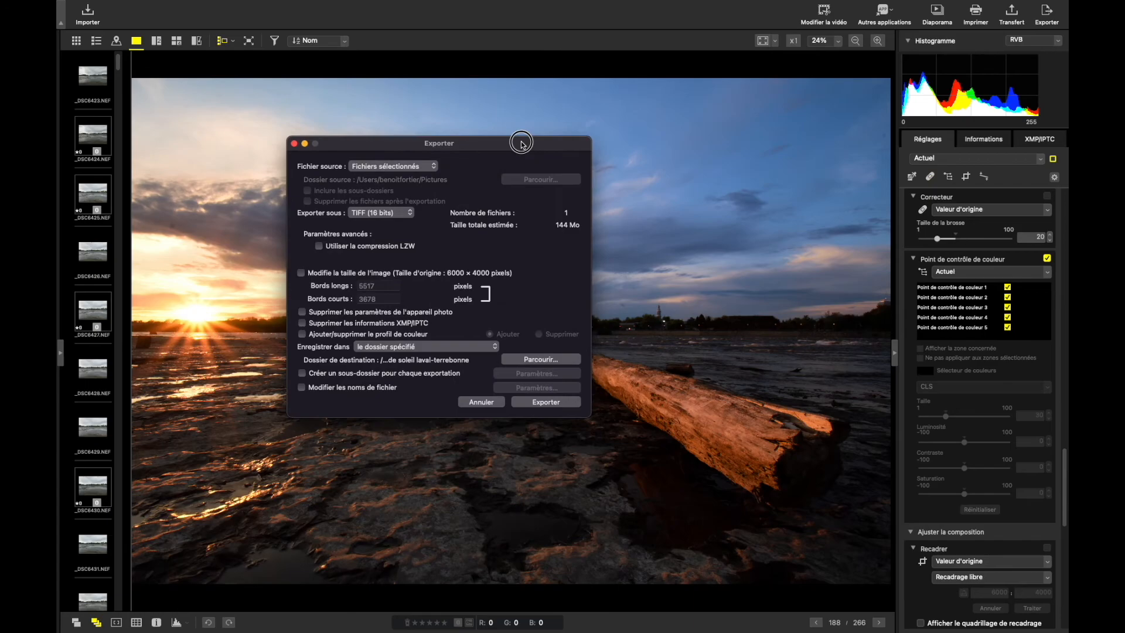
click(541, 359)
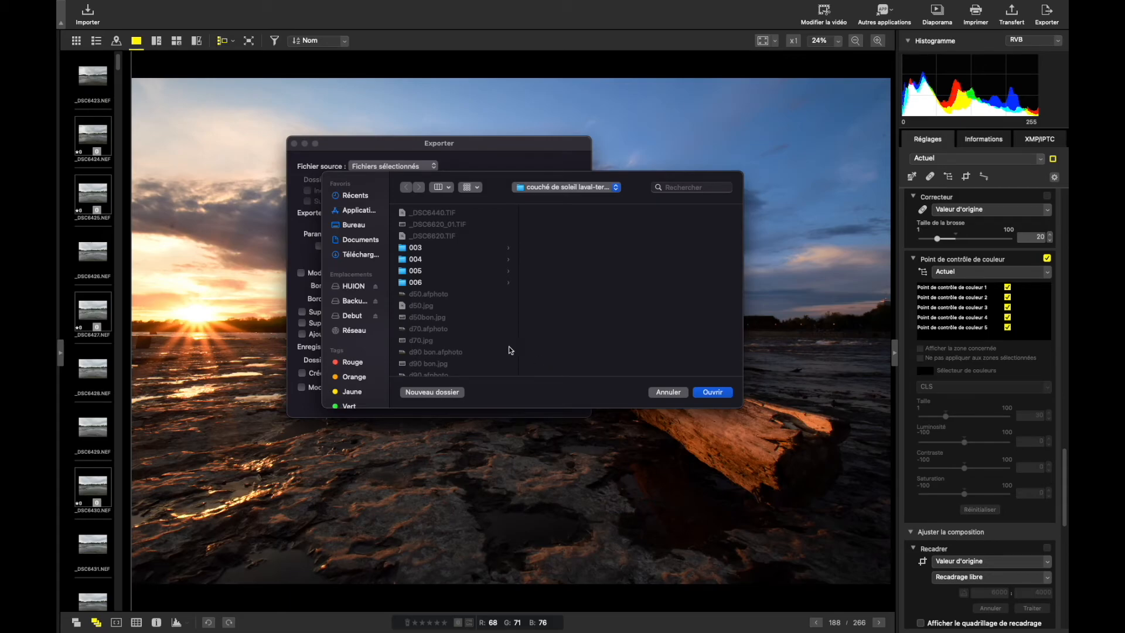
click(714, 391)
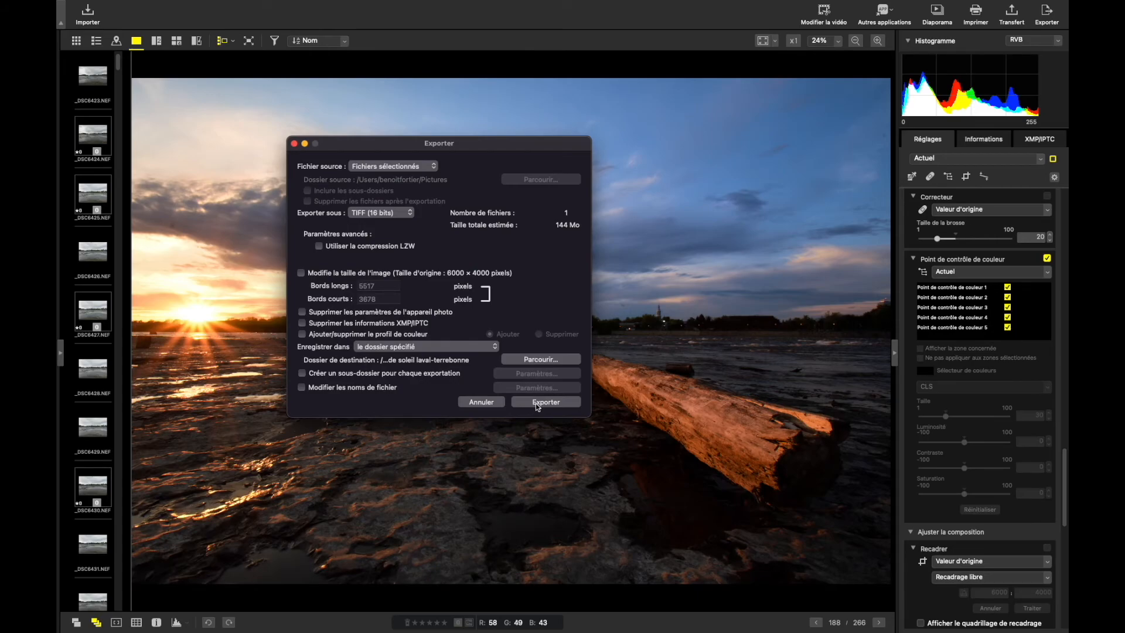
click(536, 403)
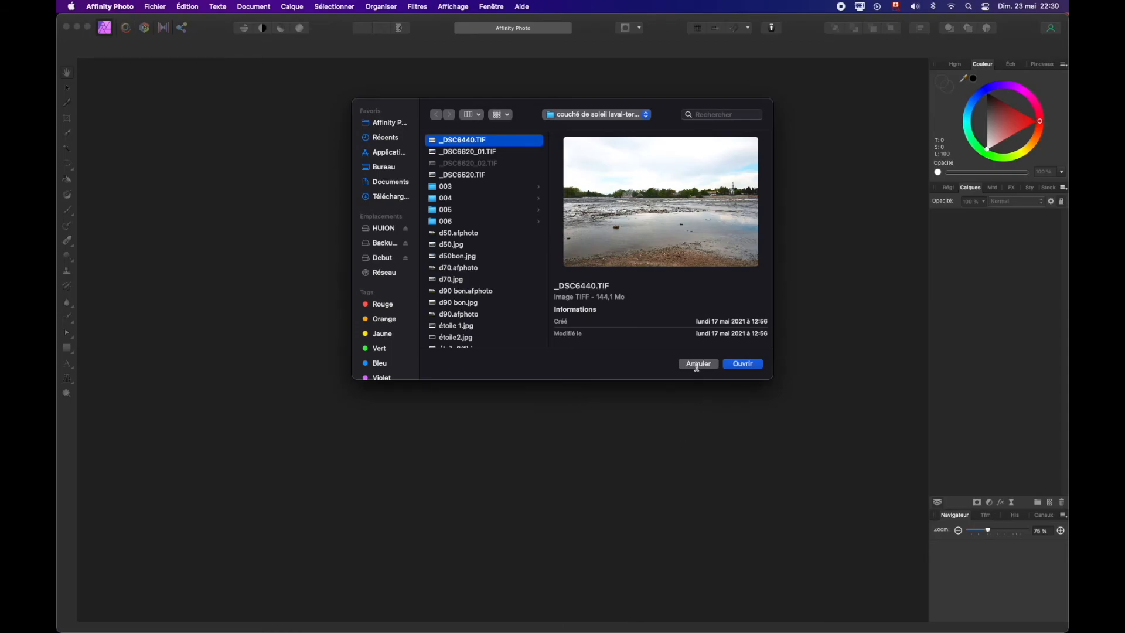
- Switch to Affinity Photo, open _DSC6620_02.TIF and duplicate its background layer
click(697, 364)
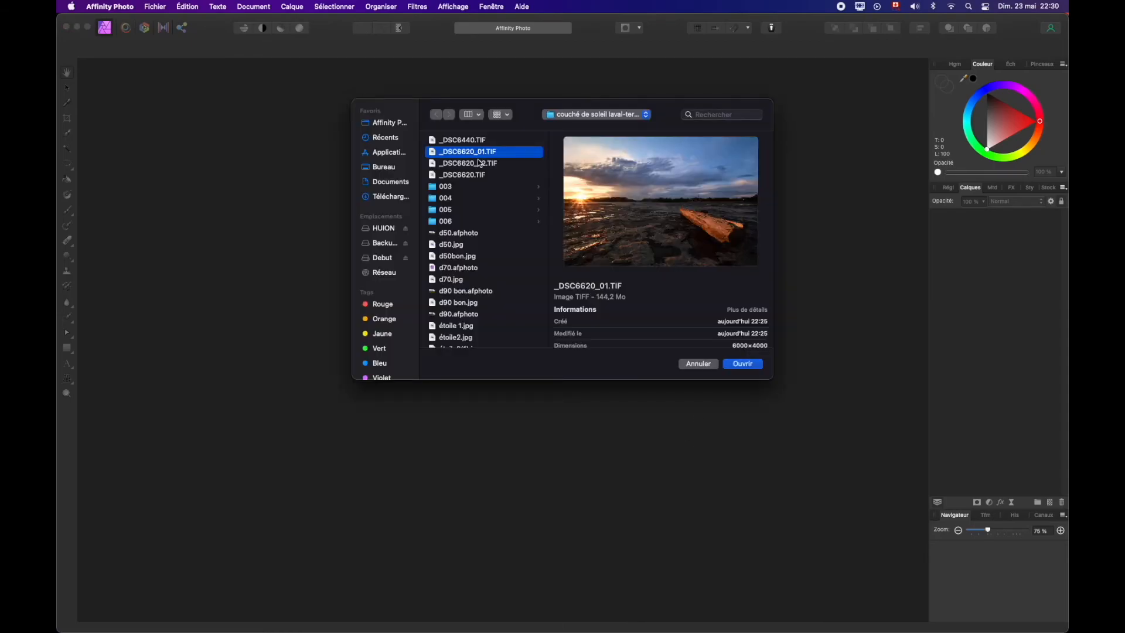
click(480, 164)
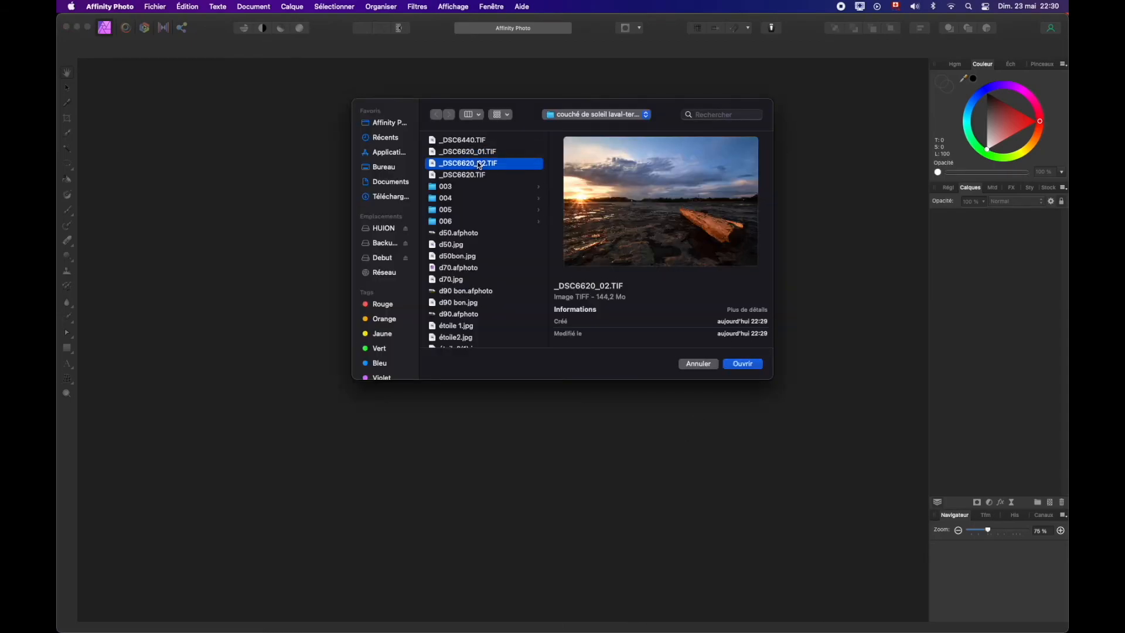
click(745, 365)
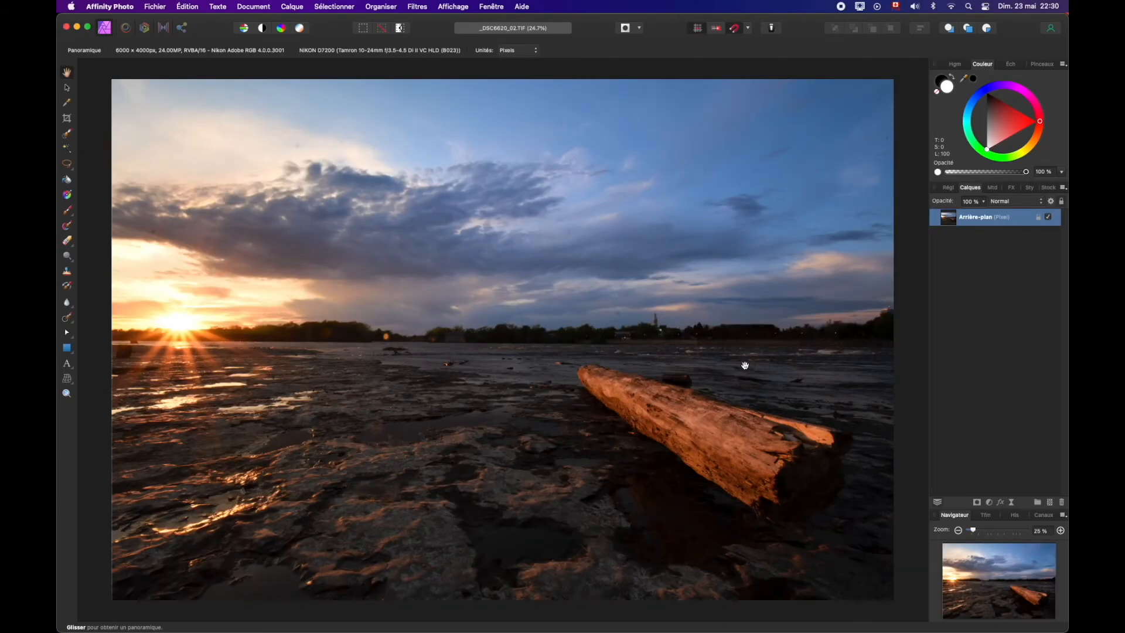
right_click(949, 217)
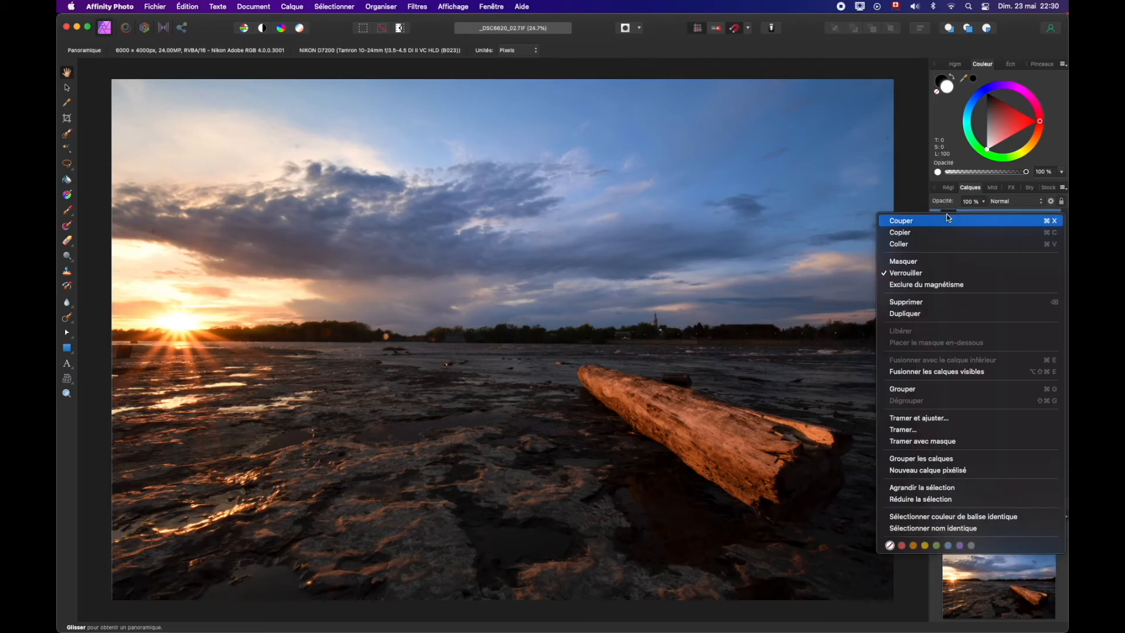
click(927, 316)
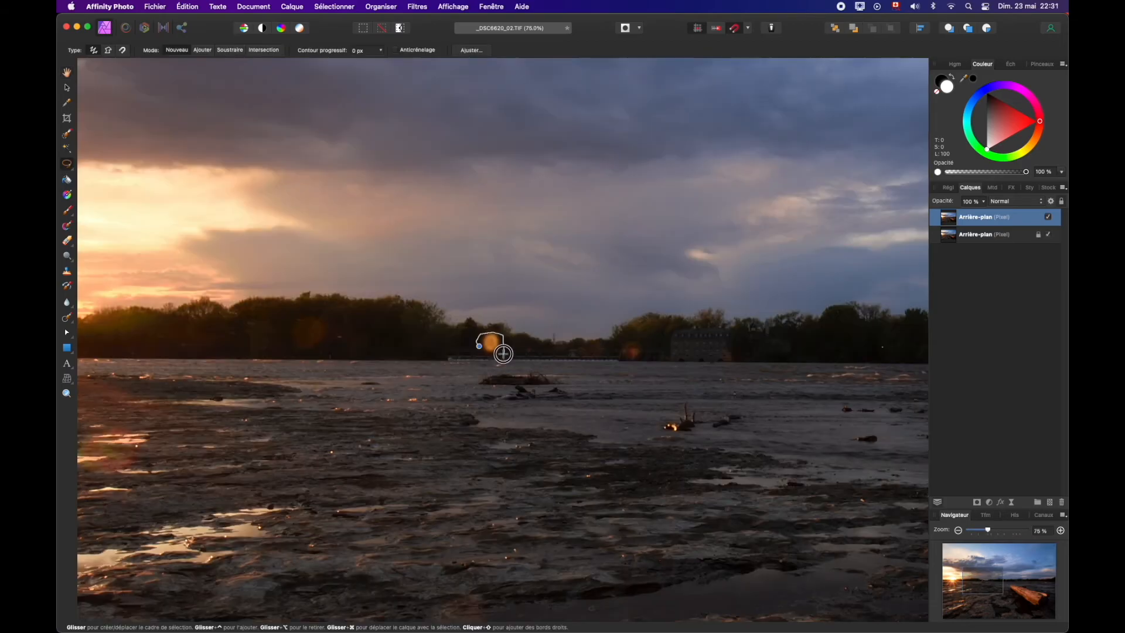
- Outline the orange lens-flare spots along the distant tree line with a freehand selection and remove each one with Retoucher
drag(502, 352, 479, 346)
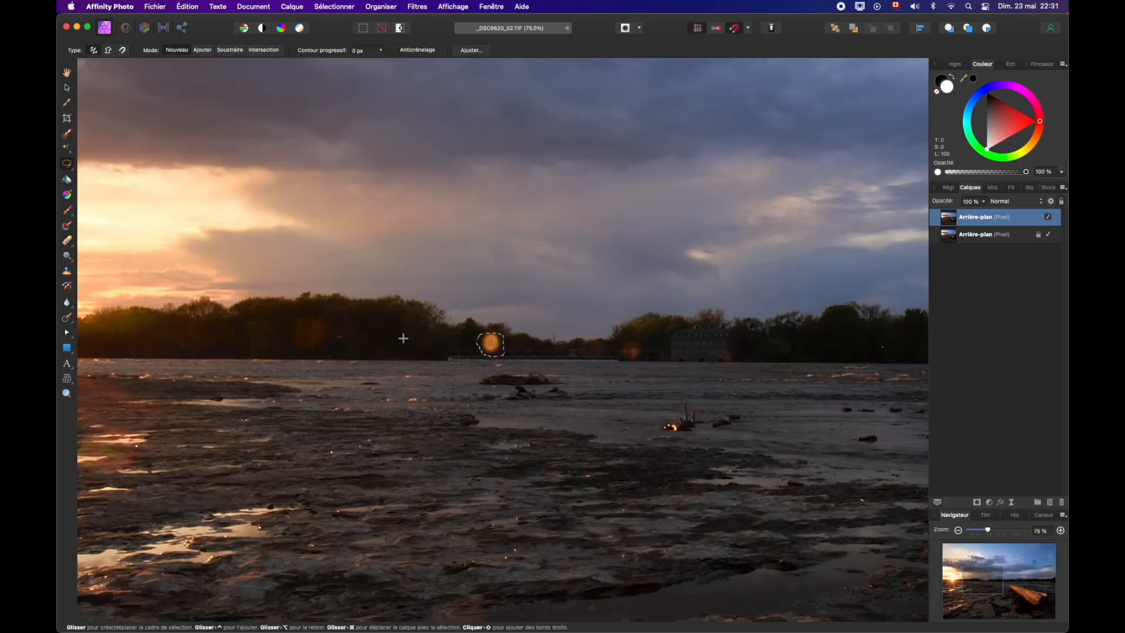
click(189, 9)
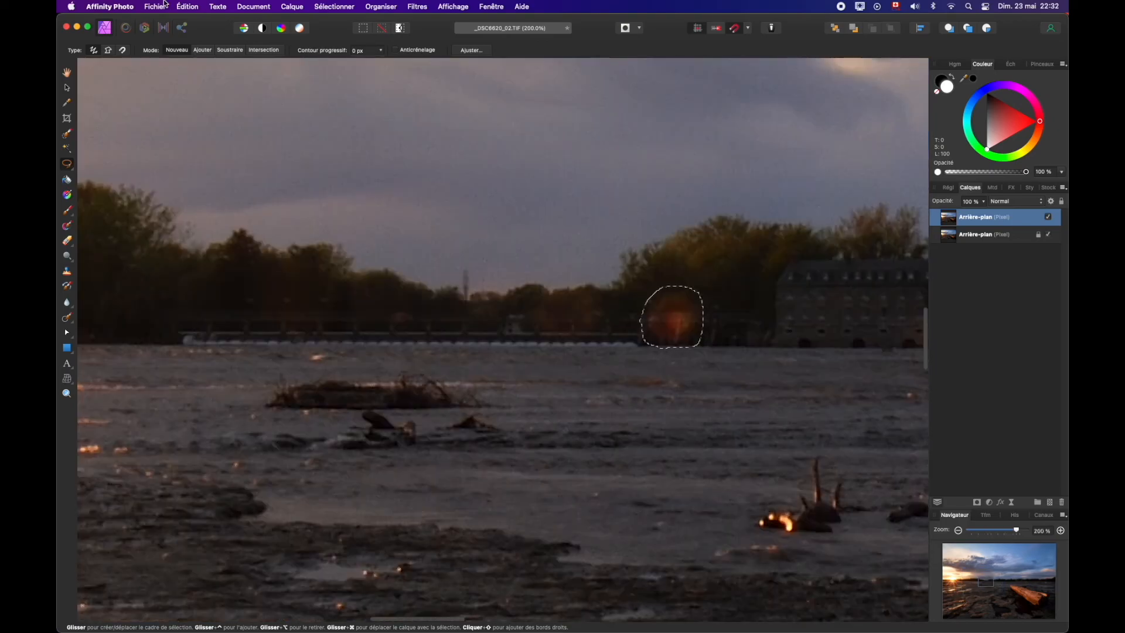
click(187, 7)
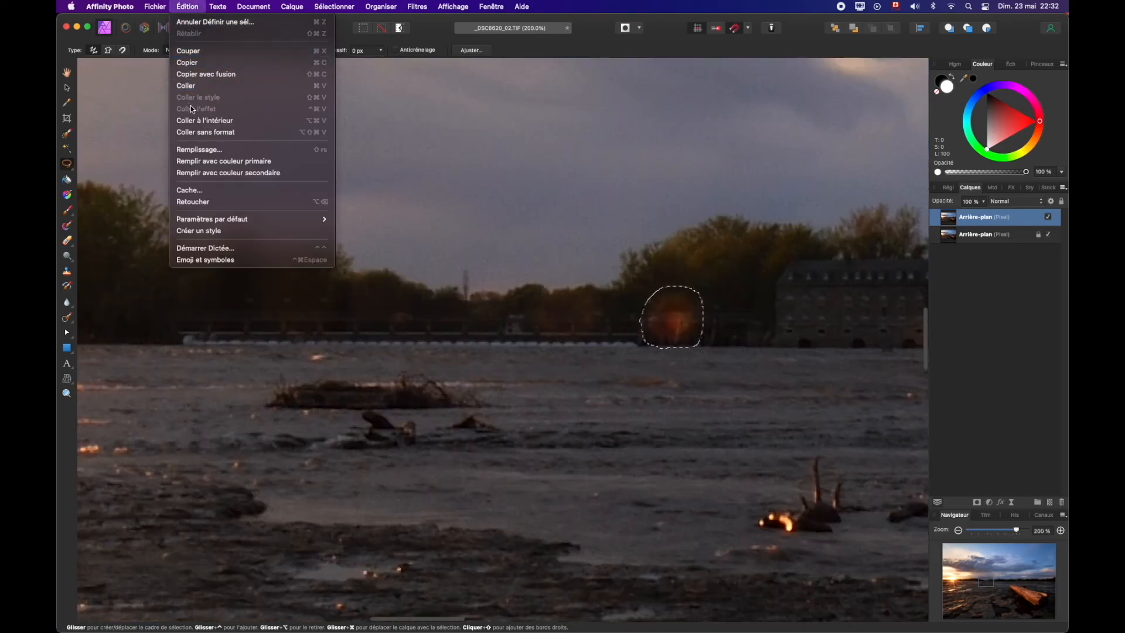
click(194, 202)
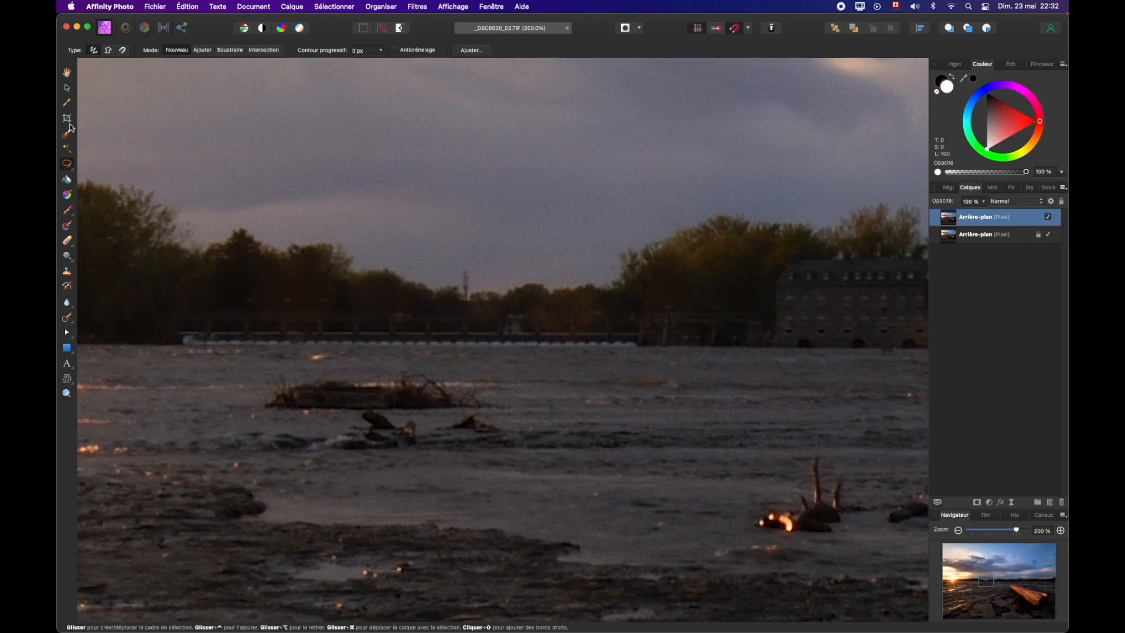
- Remove the dust spots from the pale sky and cloud edges in the photo's upper-left area with the 48 px inpainting brush
click(62, 75)
drag(102, 106, 820, 422)
drag(153, 117, 380, 390)
drag(380, 205, 412, 457)
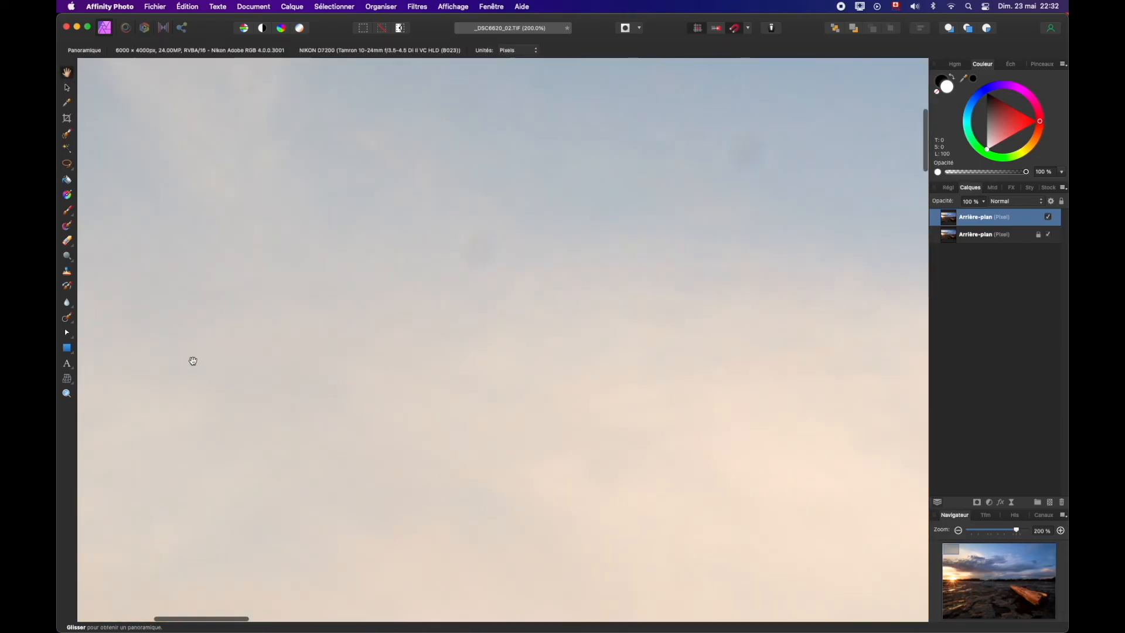
mouse_move(243, 351)
mouse_down()
mouse_move(329, 349)
mouse_move(238, 344)
mouse_up()
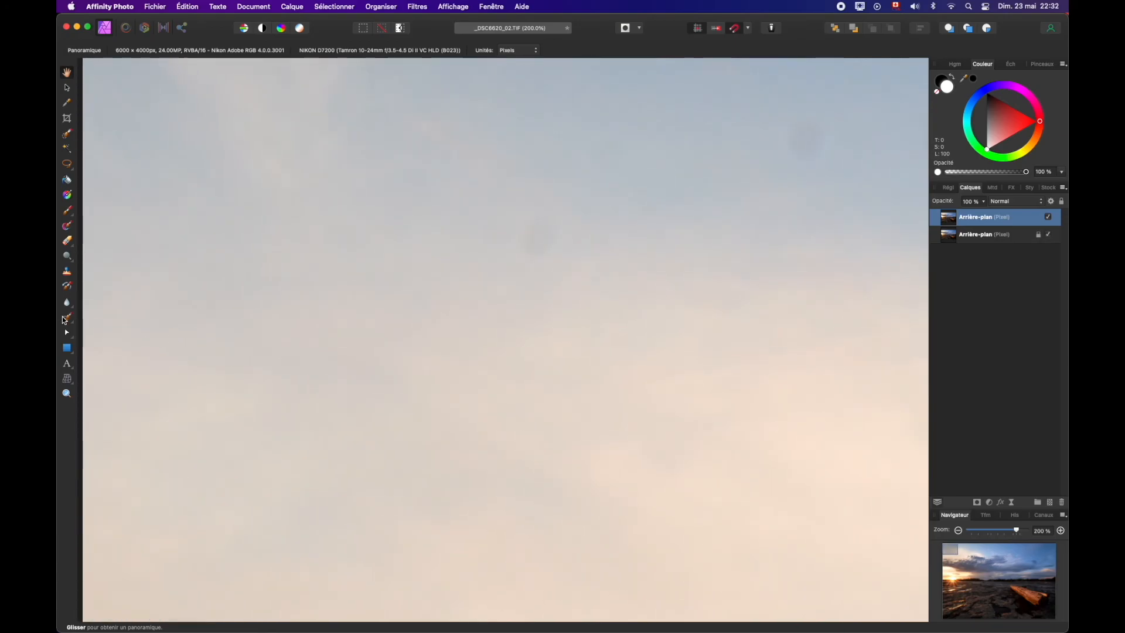
click(67, 317)
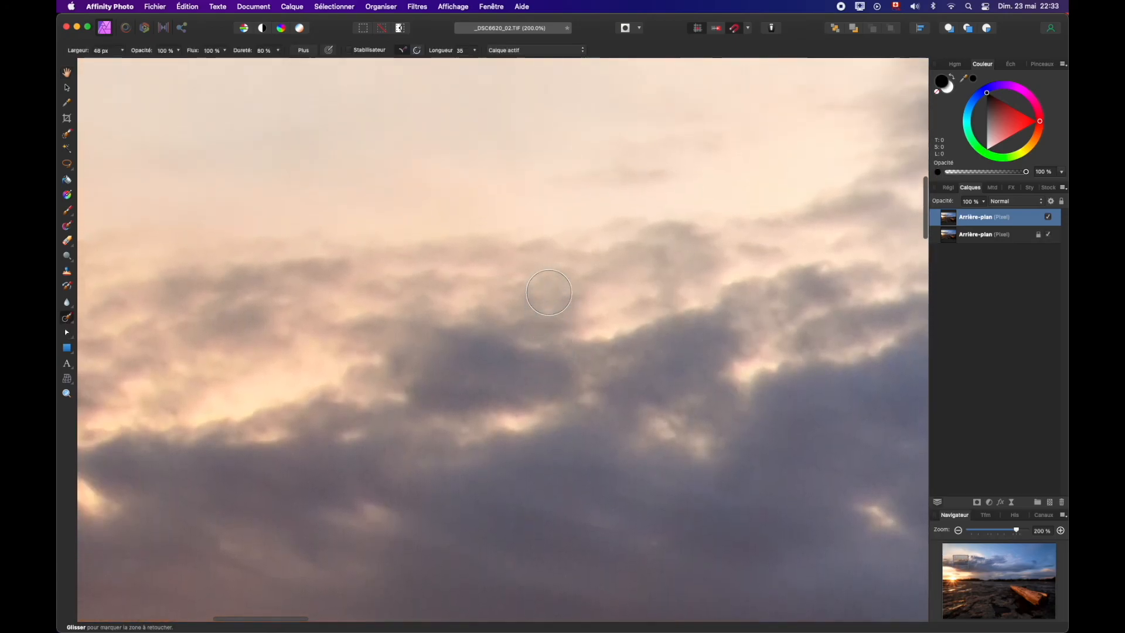
scroll(549, 293, up, 15)
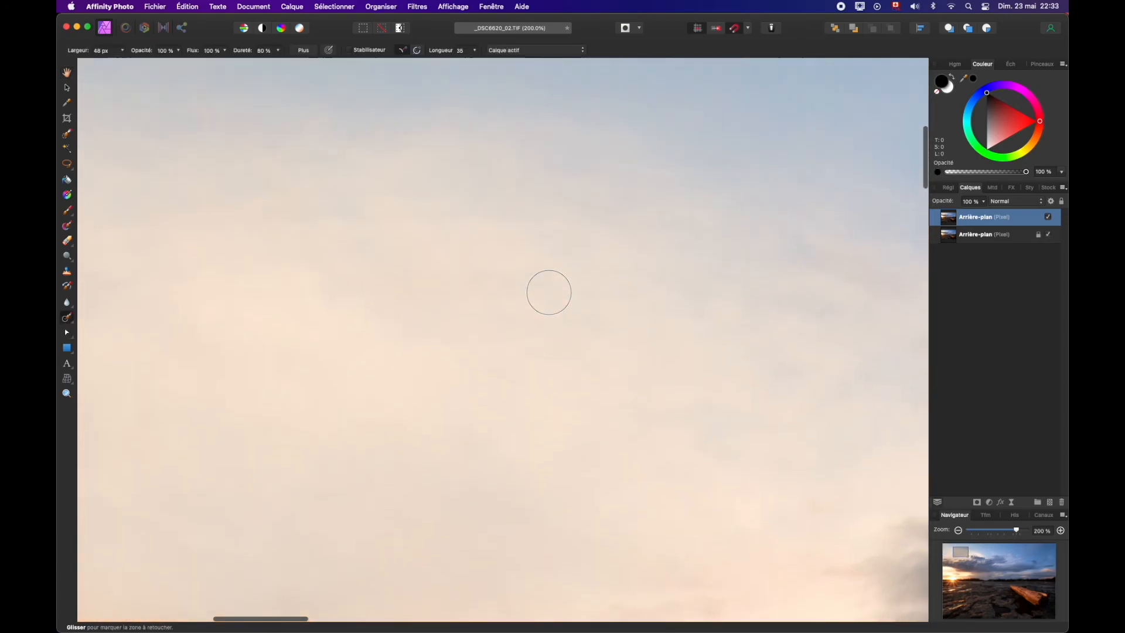
scroll(549, 293, down, 10)
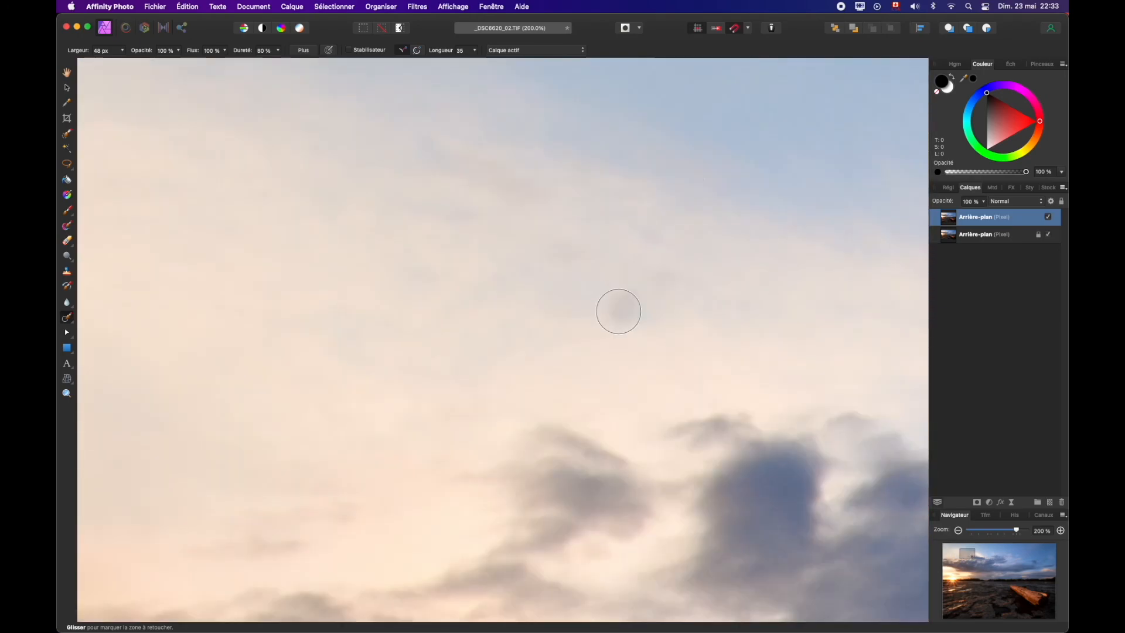
click(619, 306)
scroll(848, 356, left, 1)
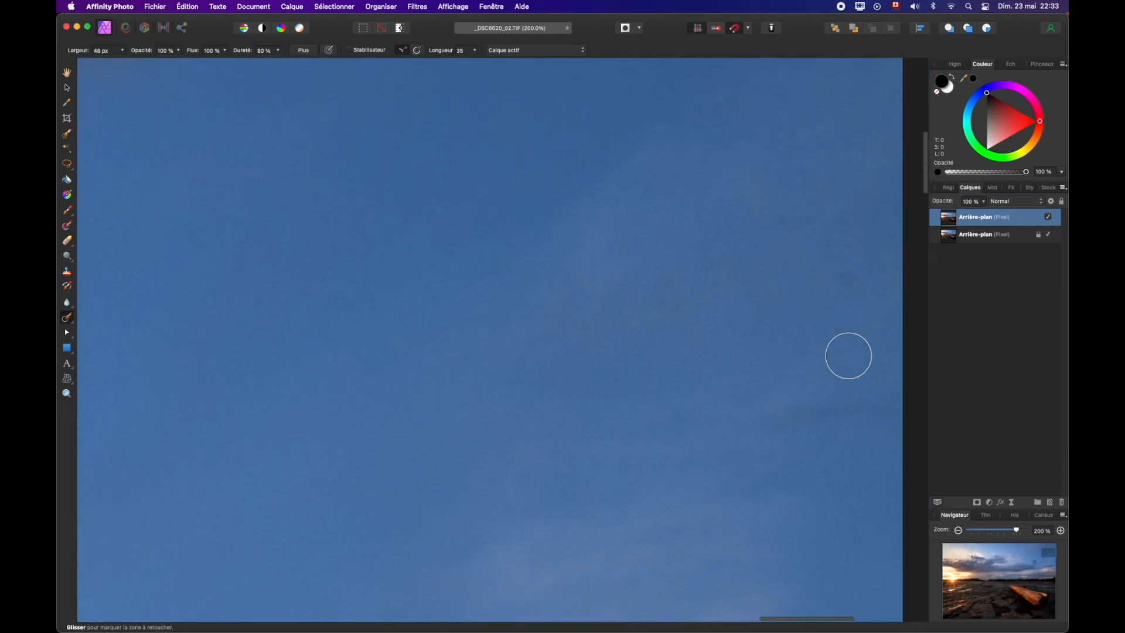
- Remove the dust spots from the blue sky near the photo's right edge with the inpainting brush
click(849, 282)
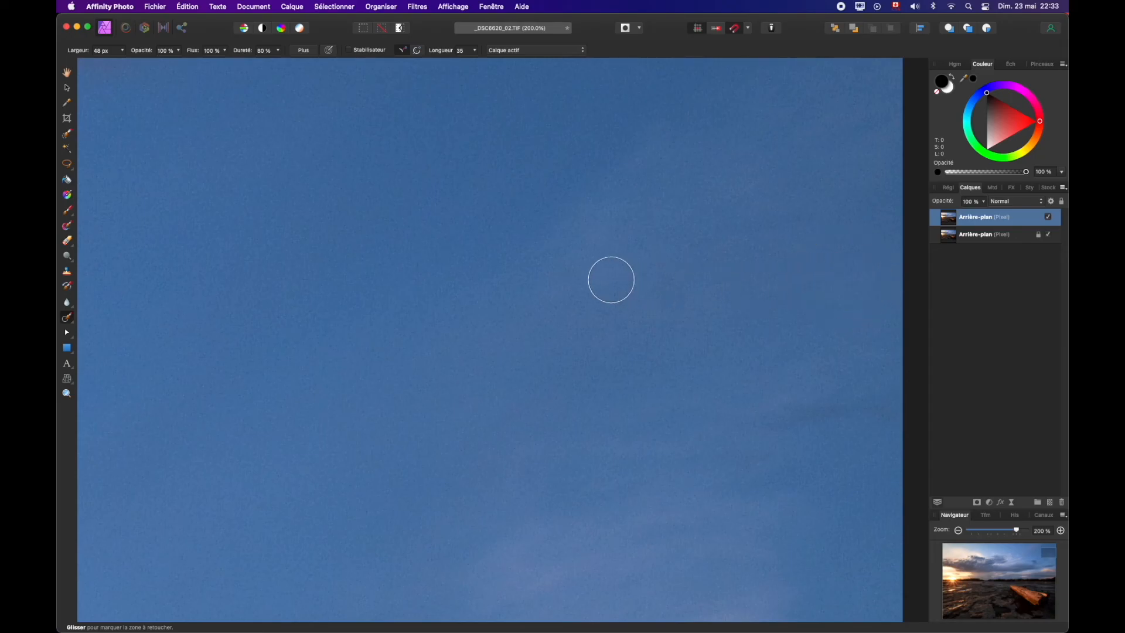
scroll(571, 302, down, 2)
scroll(571, 302, down, 3)
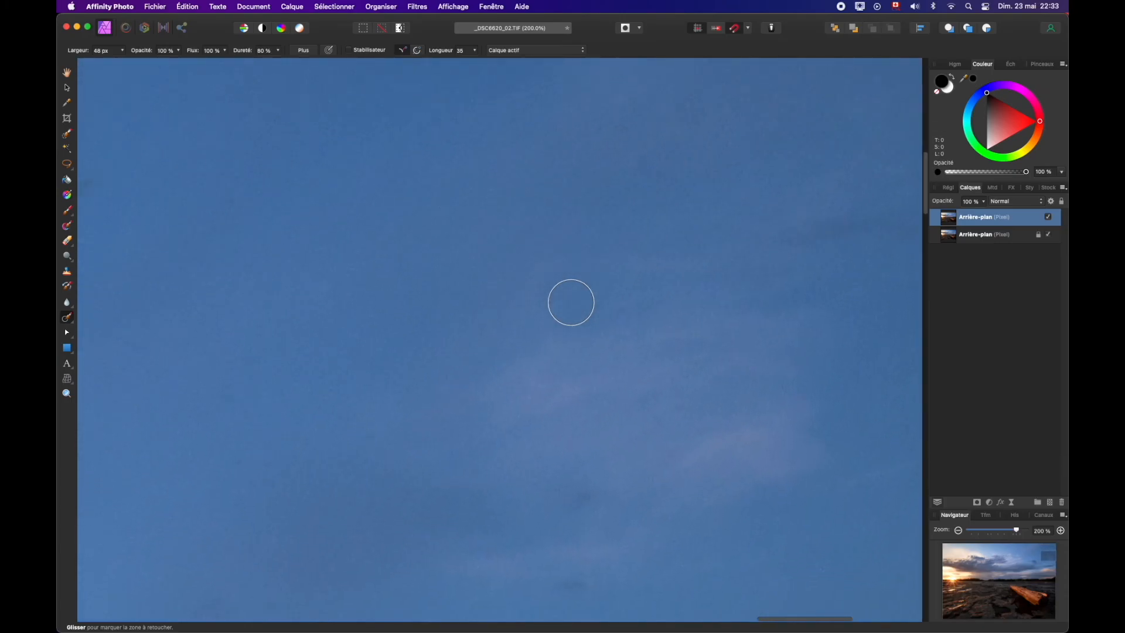
scroll(571, 303, down, 3)
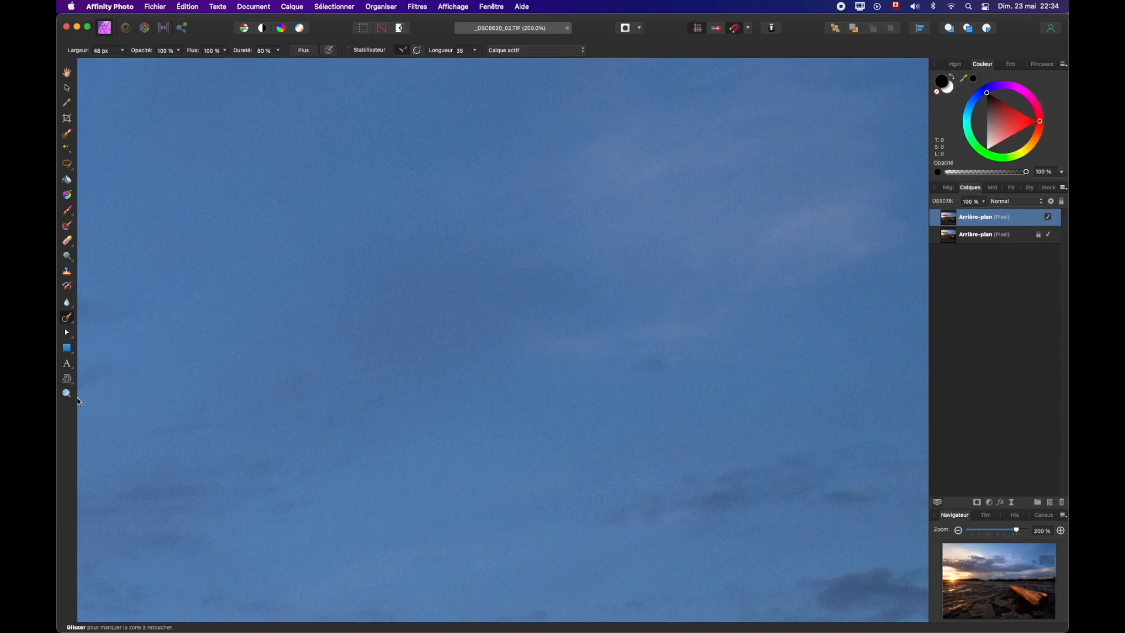
scroll(598, 269, down, 5)
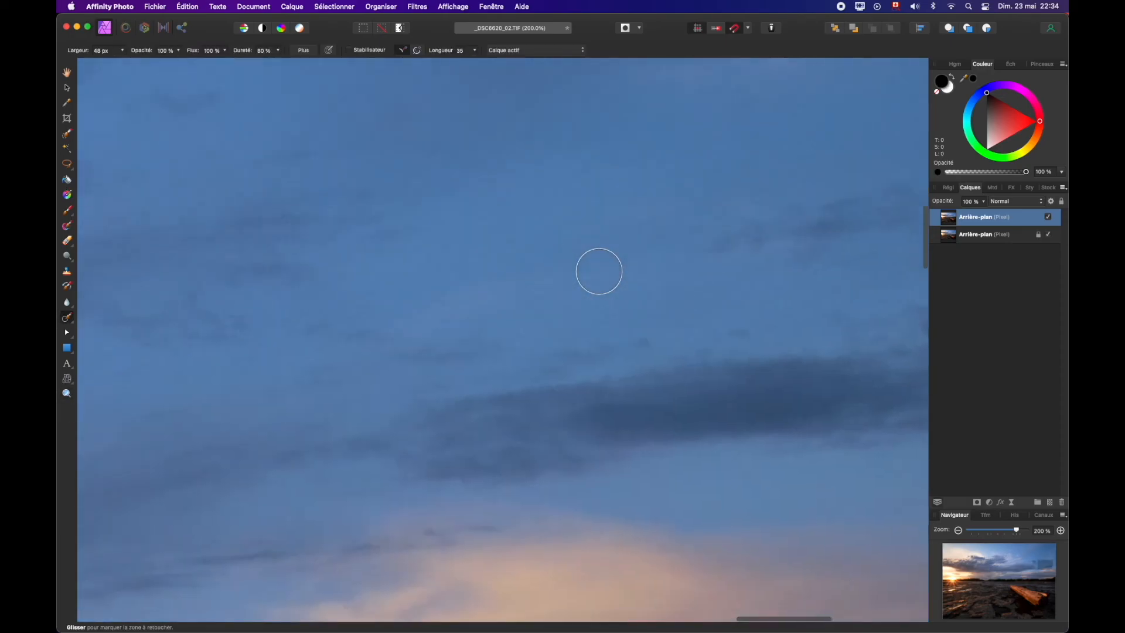
- Paint out the dark smudge in the sky above the tree line, left of the church steeple
scroll(548, 467, right, 10)
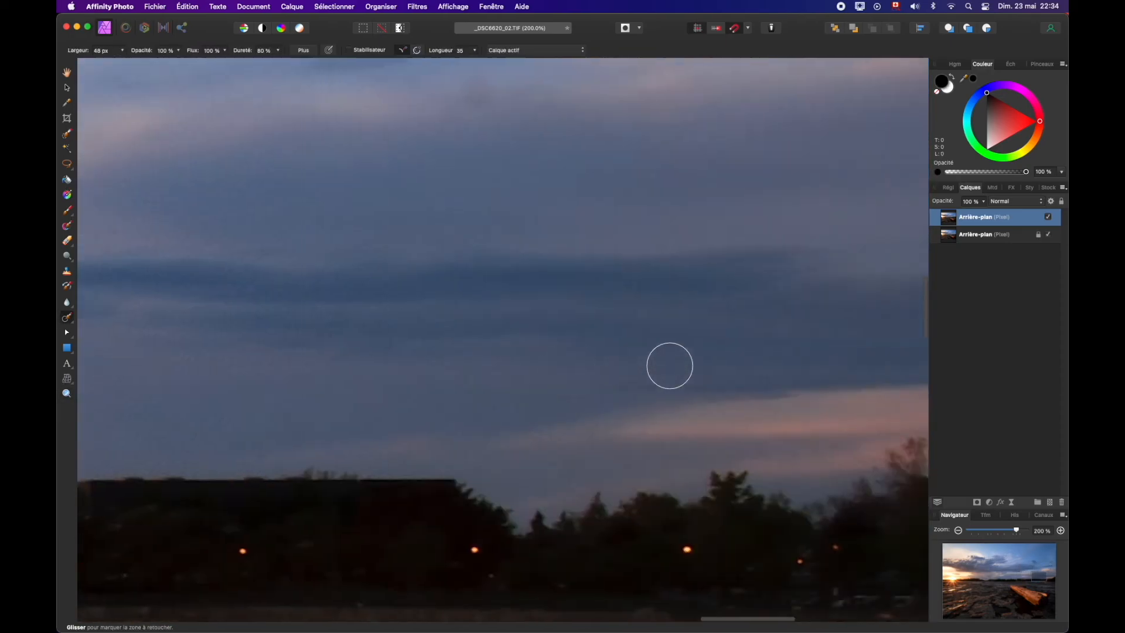
scroll(669, 364, up, 4)
scroll(670, 366, left, 4)
scroll(670, 366, down, 10)
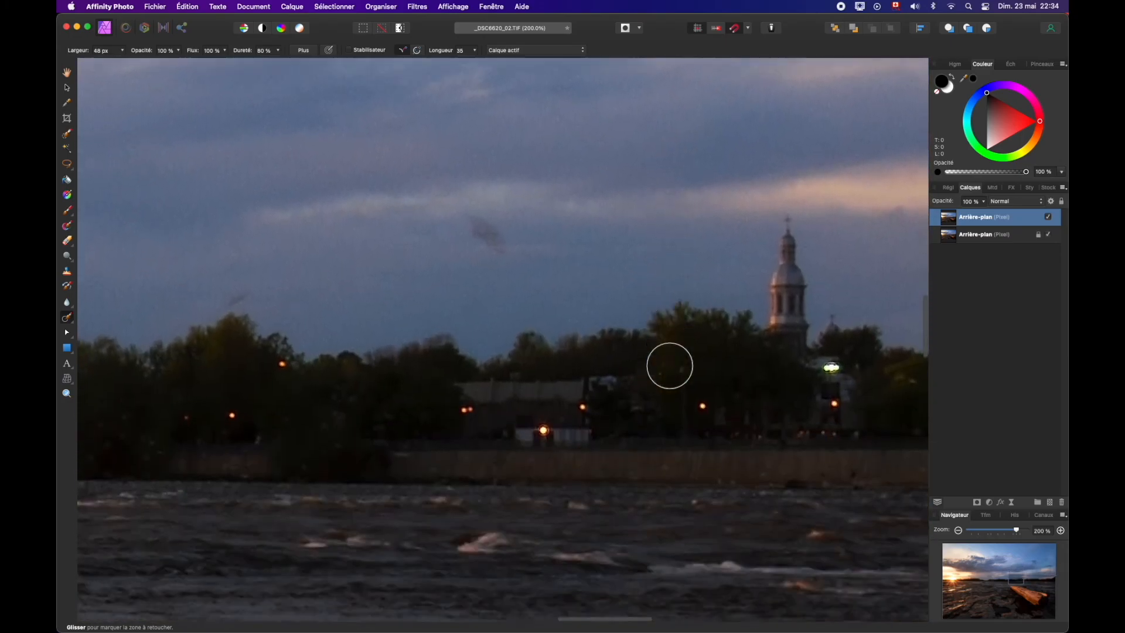
scroll(670, 366, up, 5)
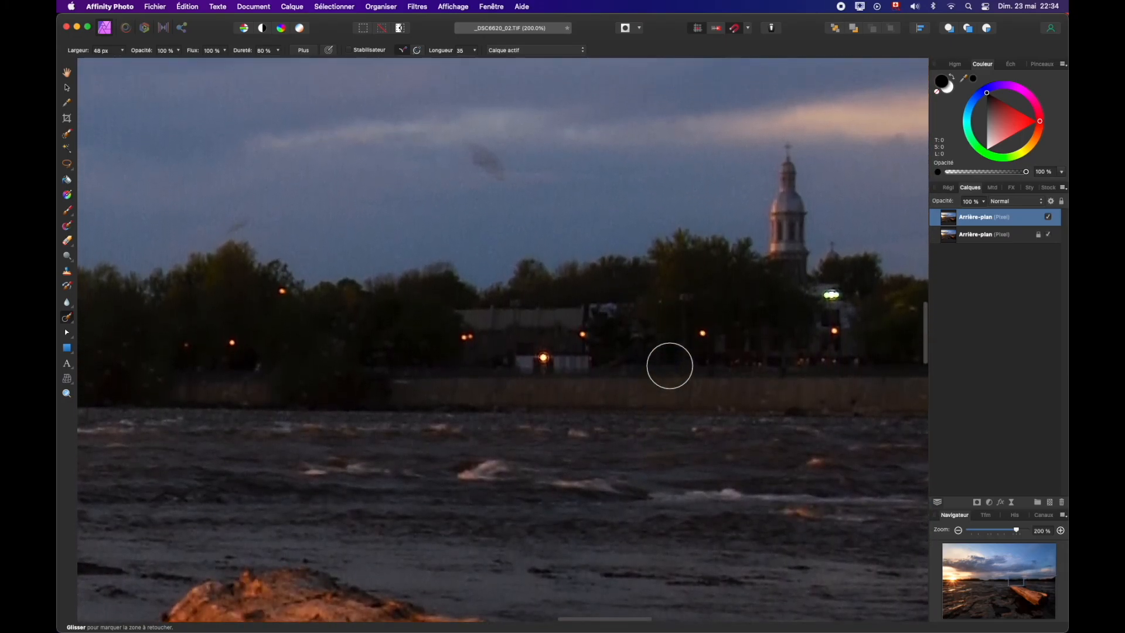
drag(480, 168, 494, 181)
key(super+0)
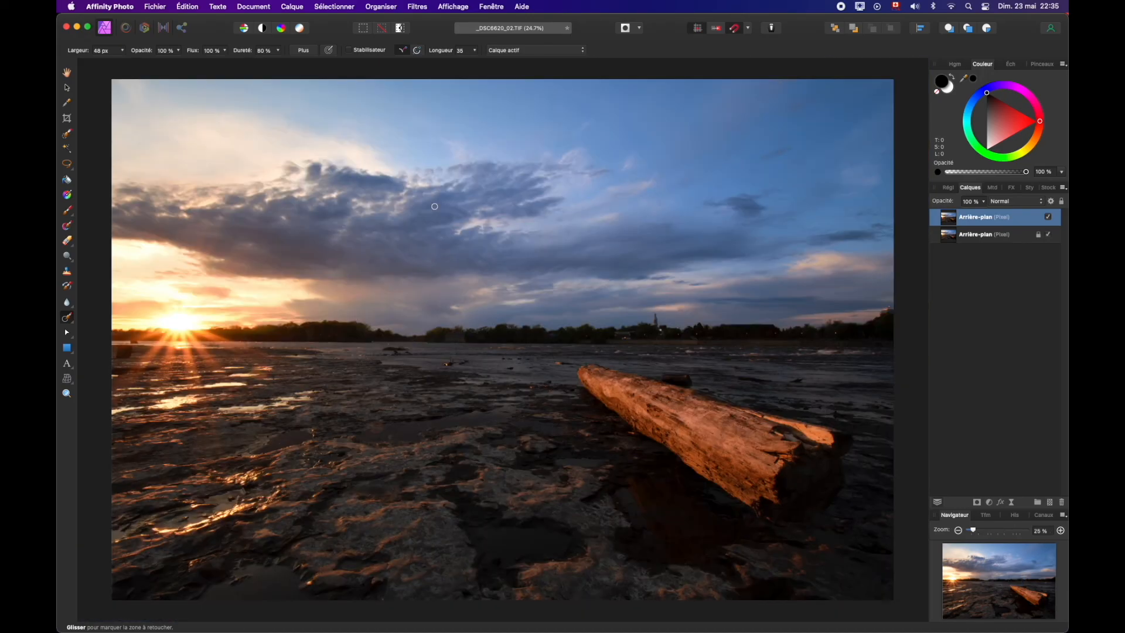